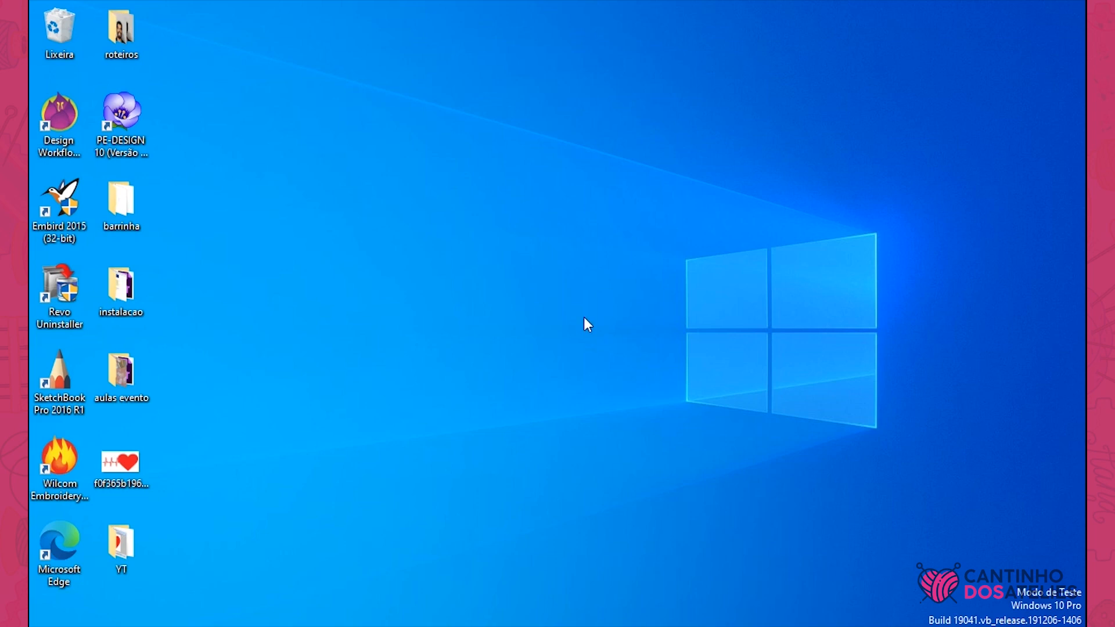
Open Embird 2015 and start its Studio digitizing plug-in.
double_click(54, 201)
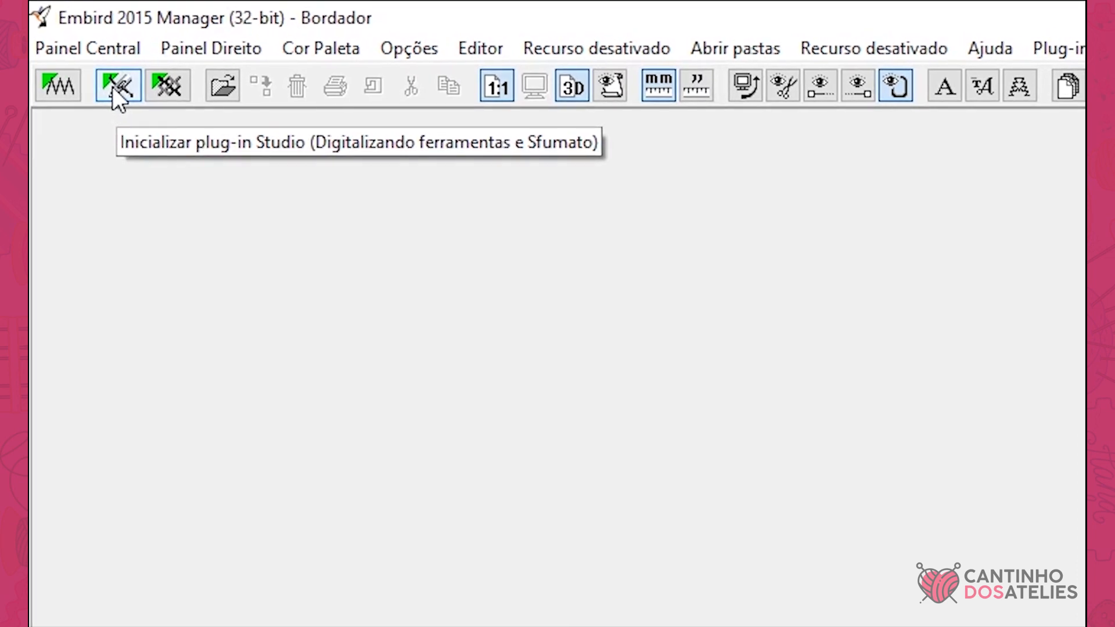
click(112, 86)
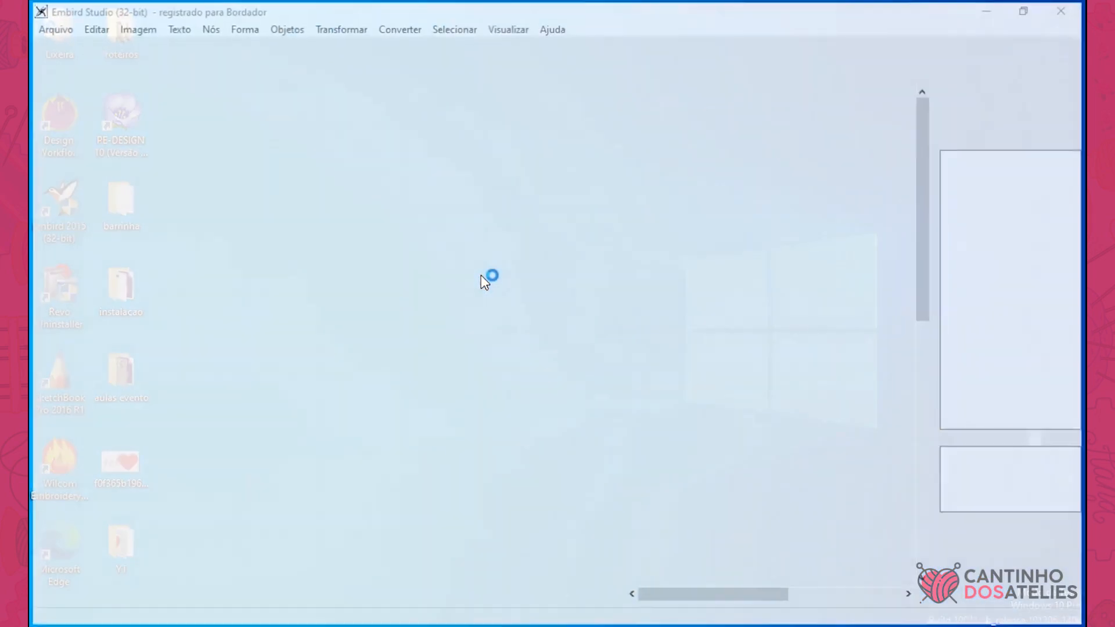
Draw a 4-element ellipse outline about 52 mm in diameter, generate its stitches and centre it on the hoop's origin.
scroll(481, 276, down, 2)
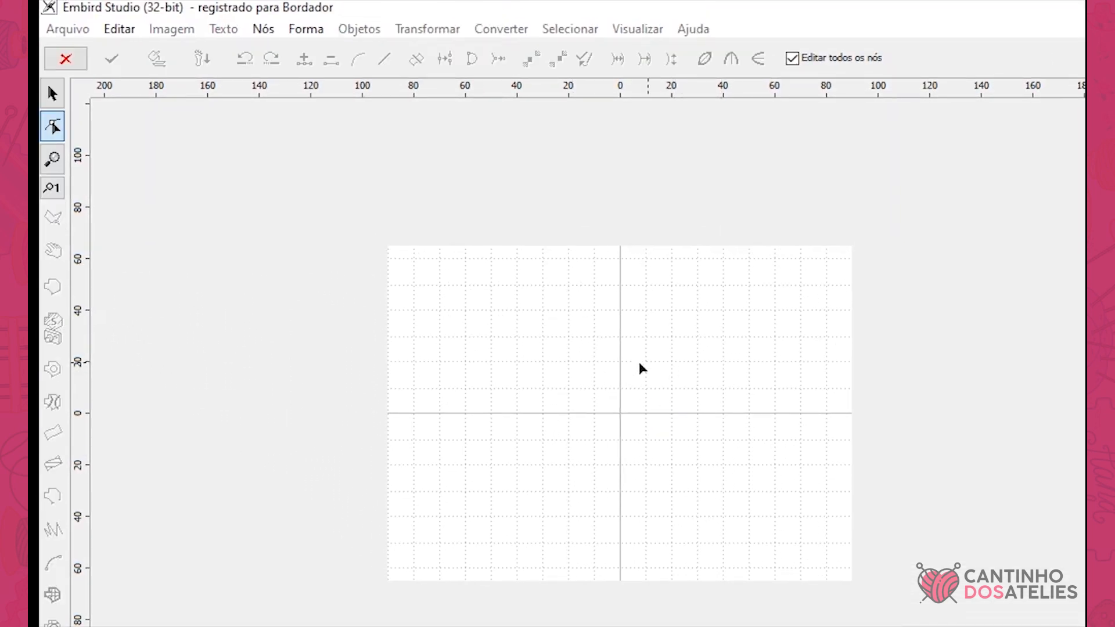
click(543, 414)
click(304, 29)
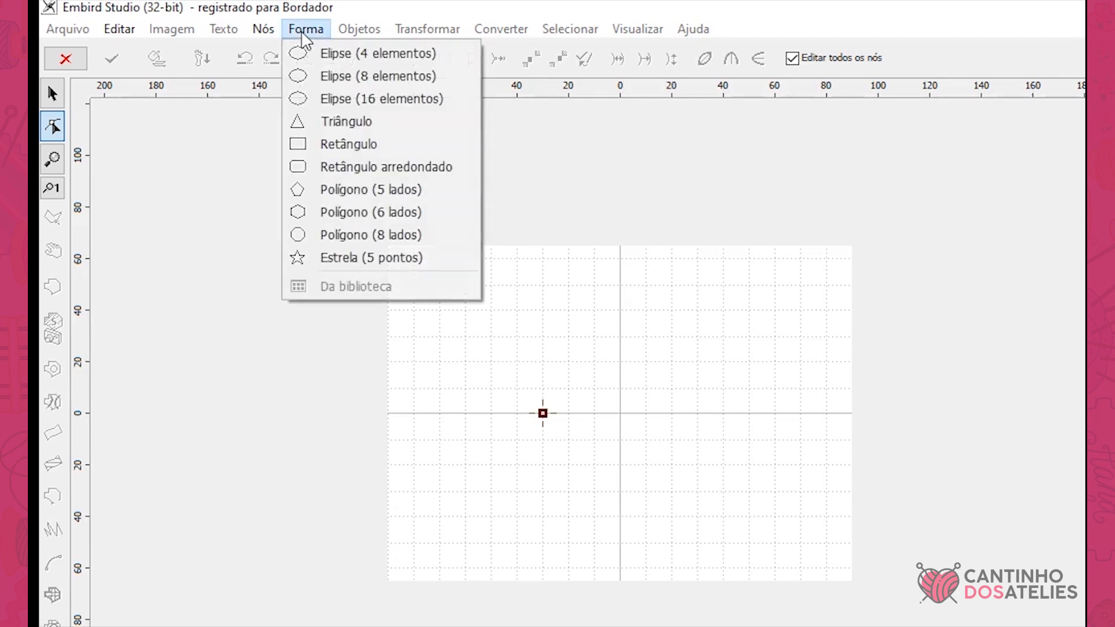
click(325, 52)
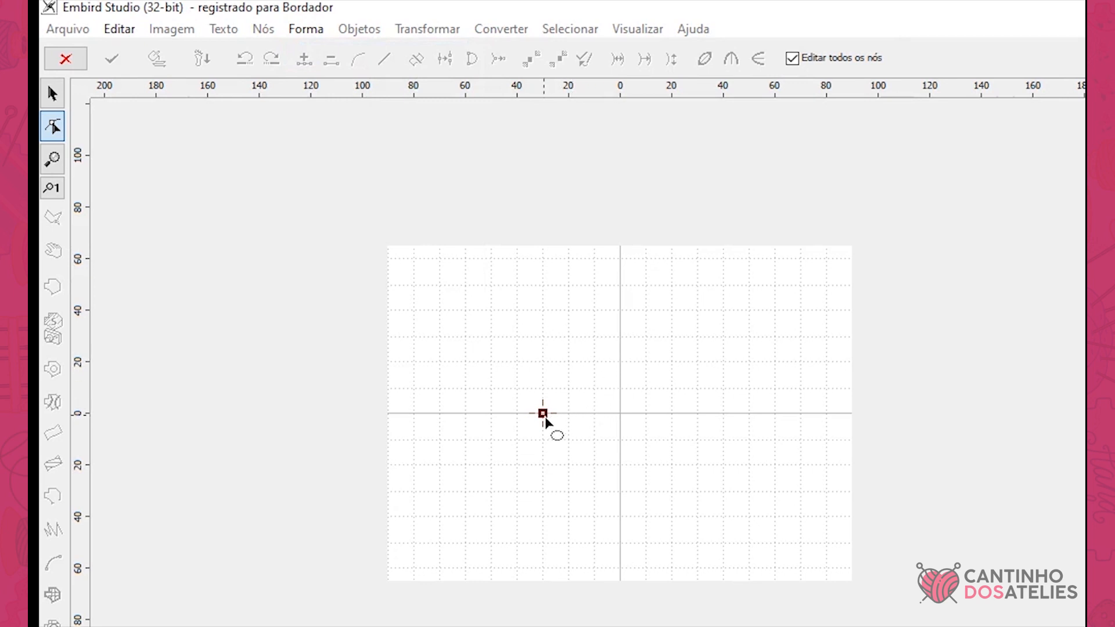
mouse_move(543, 413)
mouse_down()
mouse_move(658, 516)
mouse_move(659, 440)
mouse_move(631, 467)
mouse_move(632, 495)
mouse_move(579, 435)
mouse_move(621, 495)
mouse_move(604, 443)
mouse_move(617, 465)
mouse_move(591, 426)
mouse_move(563, 424)
mouse_move(638, 510)
mouse_move(618, 451)
mouse_move(651, 511)
mouse_move(634, 513)
mouse_move(612, 484)
mouse_up()
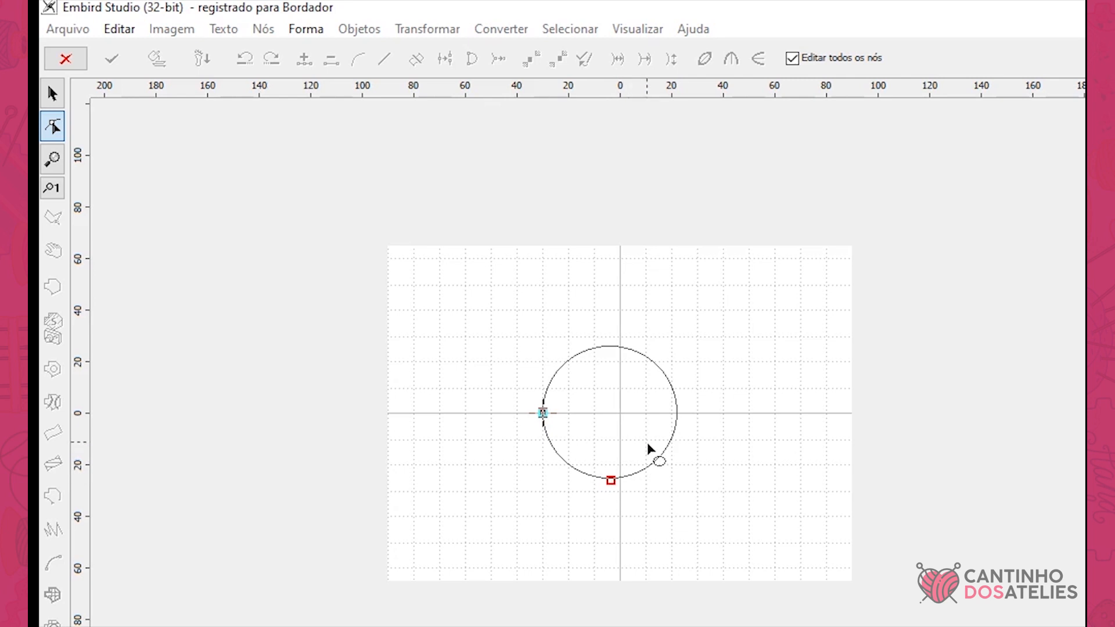
click(606, 366)
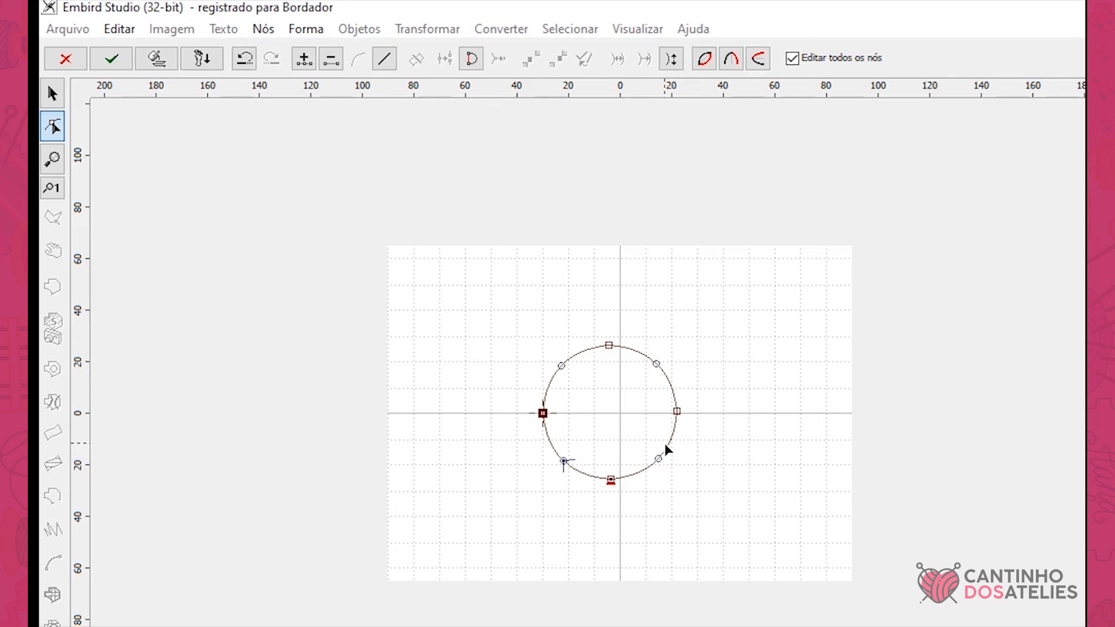
click(156, 60)
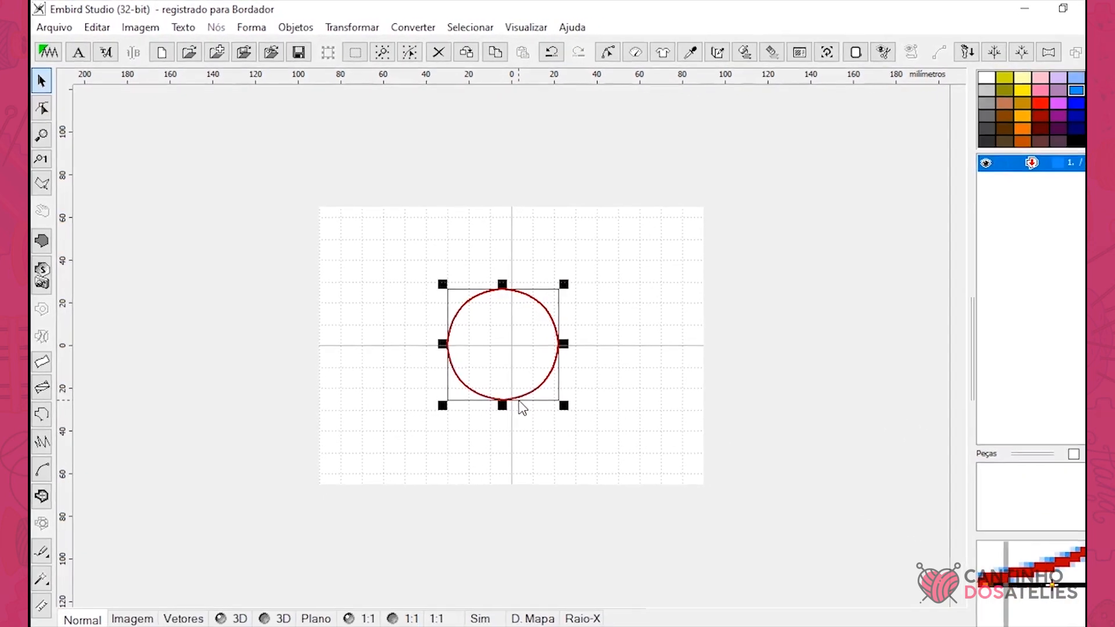
drag(521, 401, 512, 388)
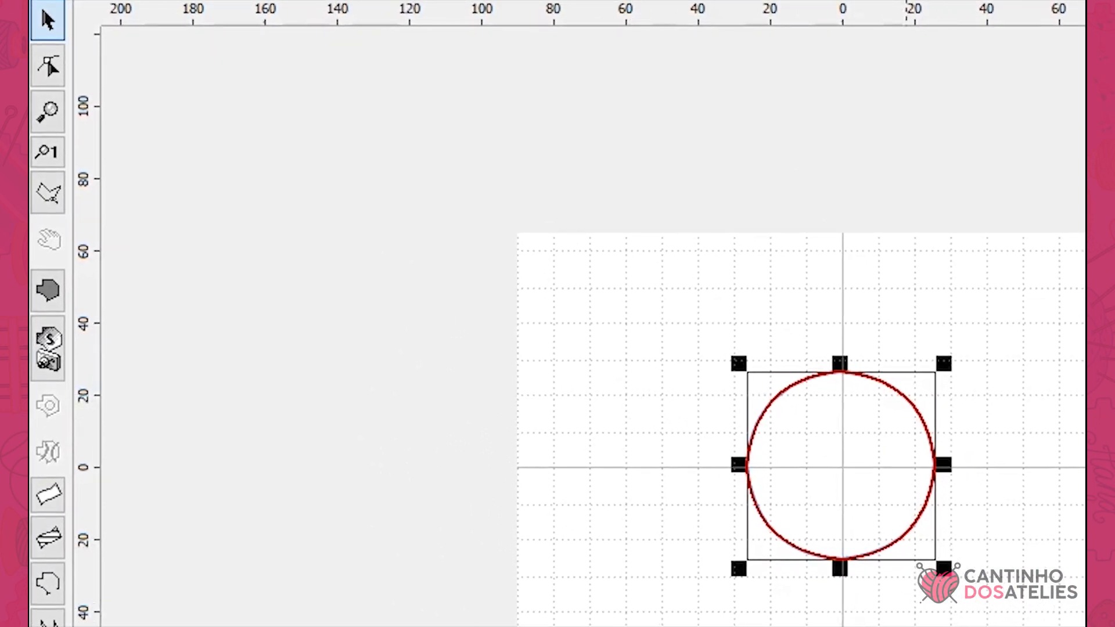
Draw a 4-element filled circle about 54 mm across, generate its stitches and place it overlapping the upper part of the outline circle.
click(50, 298)
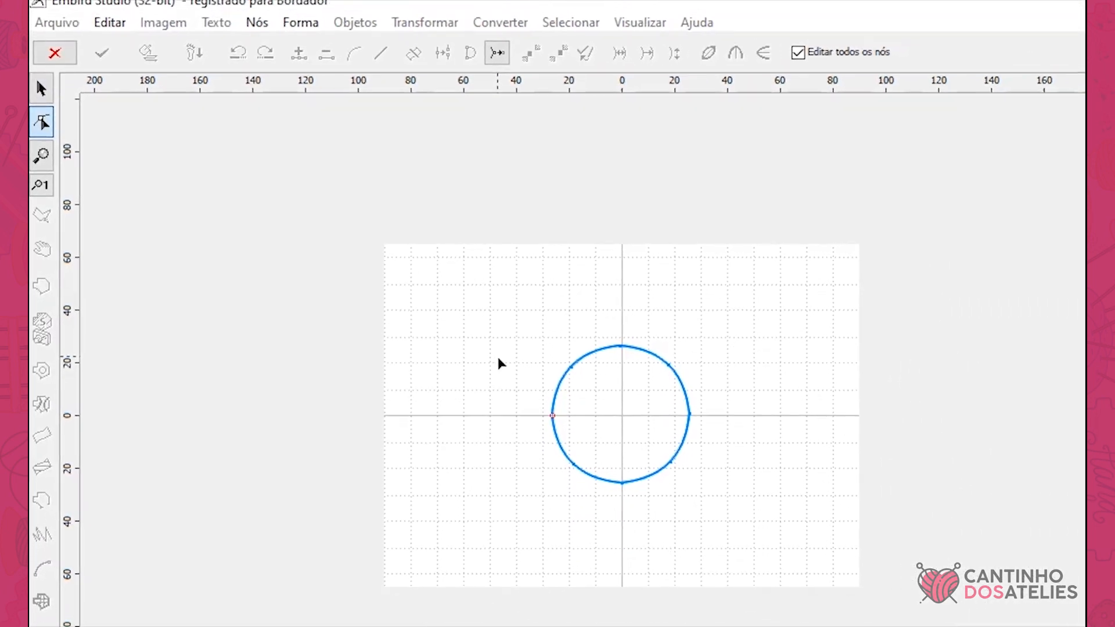
click(472, 325)
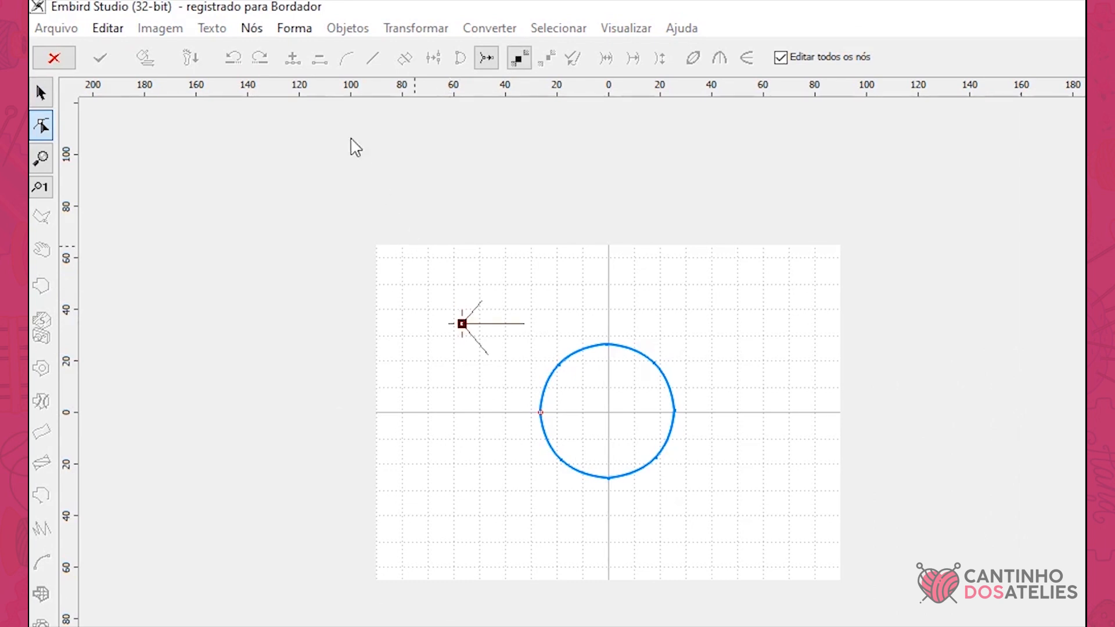
click(303, 34)
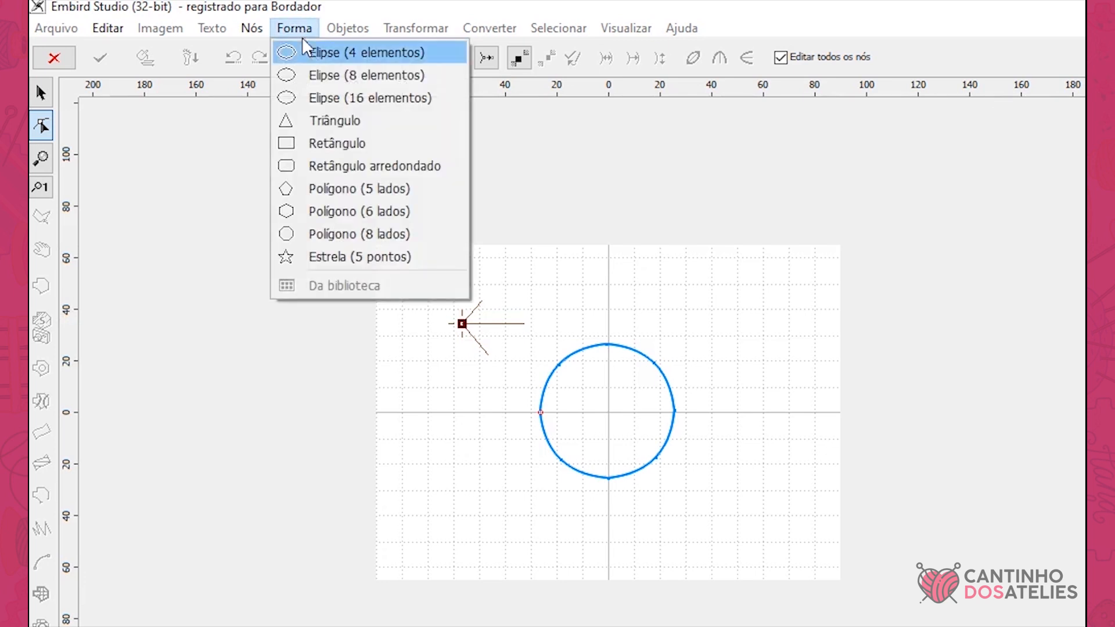
click(310, 53)
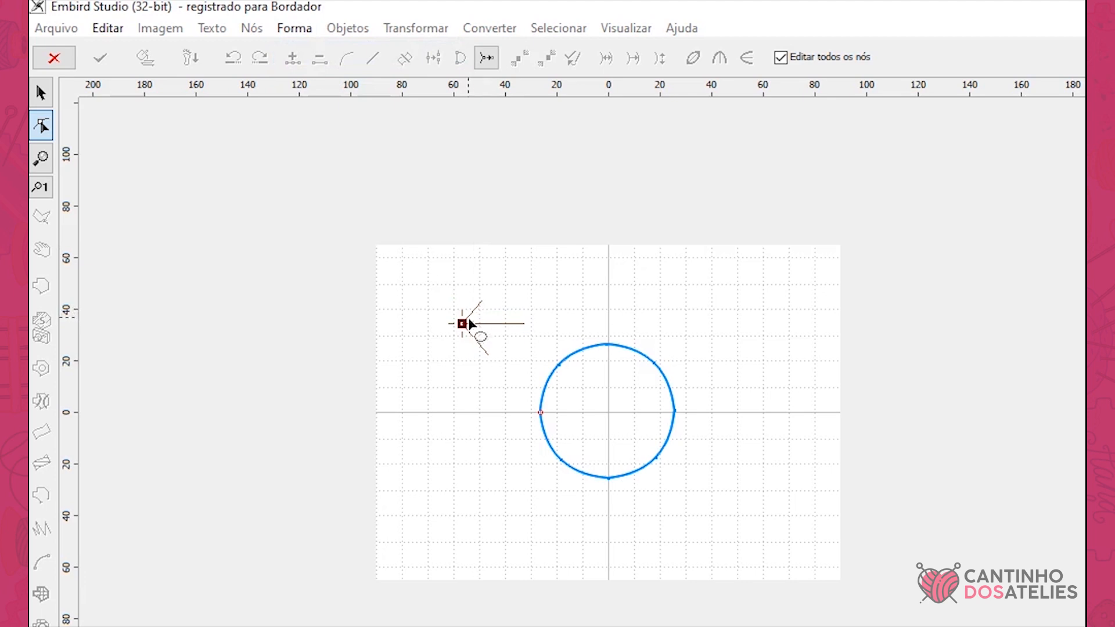
mouse_move(465, 326)
mouse_down()
mouse_move(553, 415)
mouse_move(536, 398)
mouse_up()
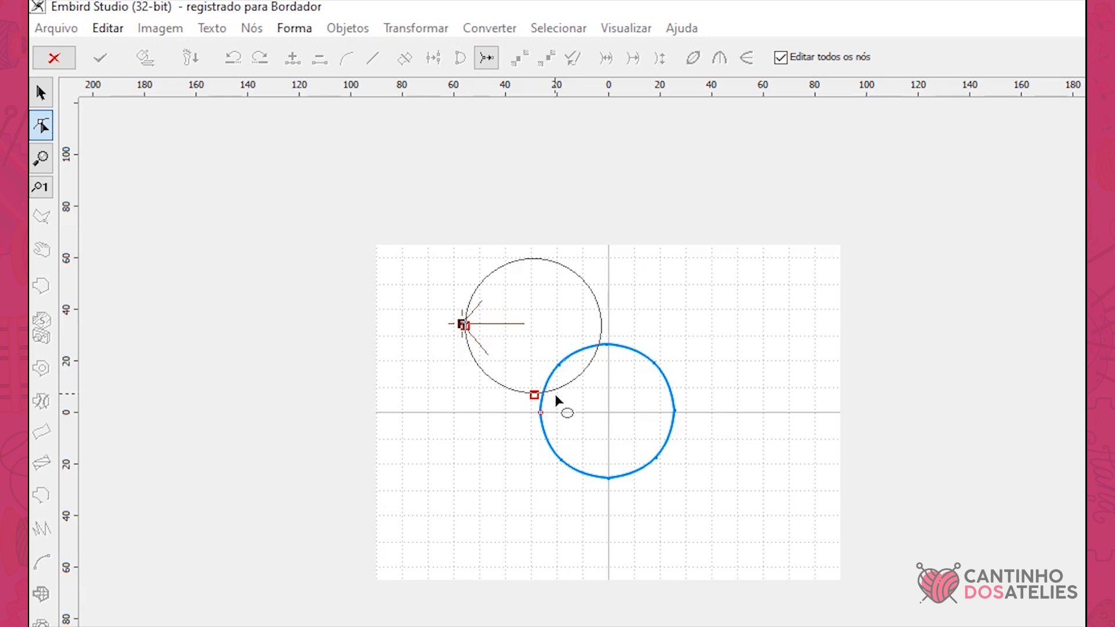
drag(561, 396, 551, 400)
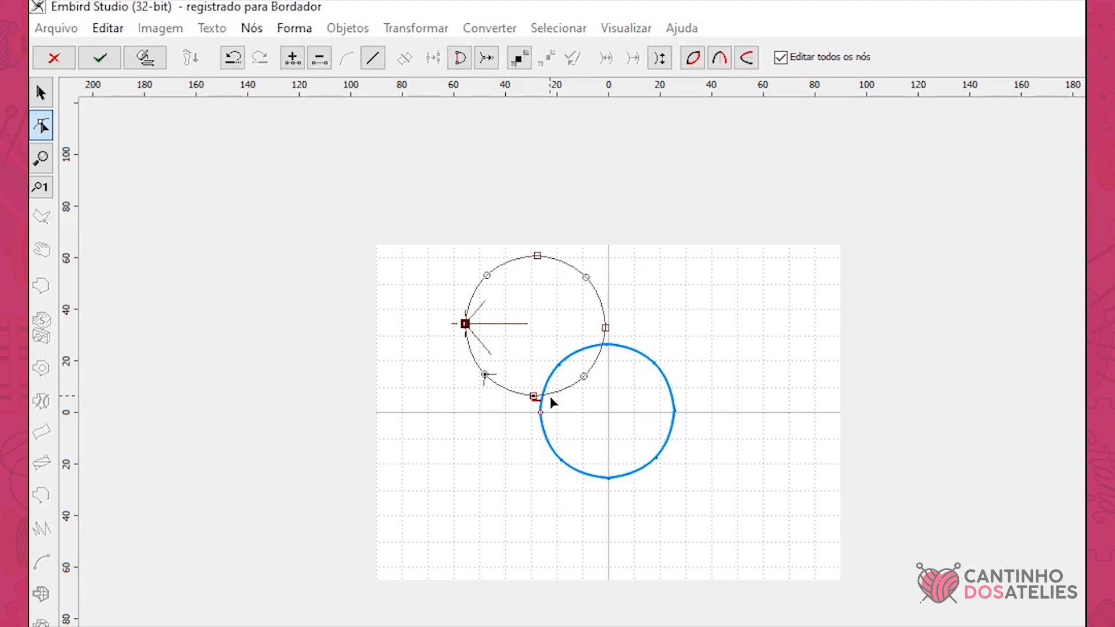
click(148, 58)
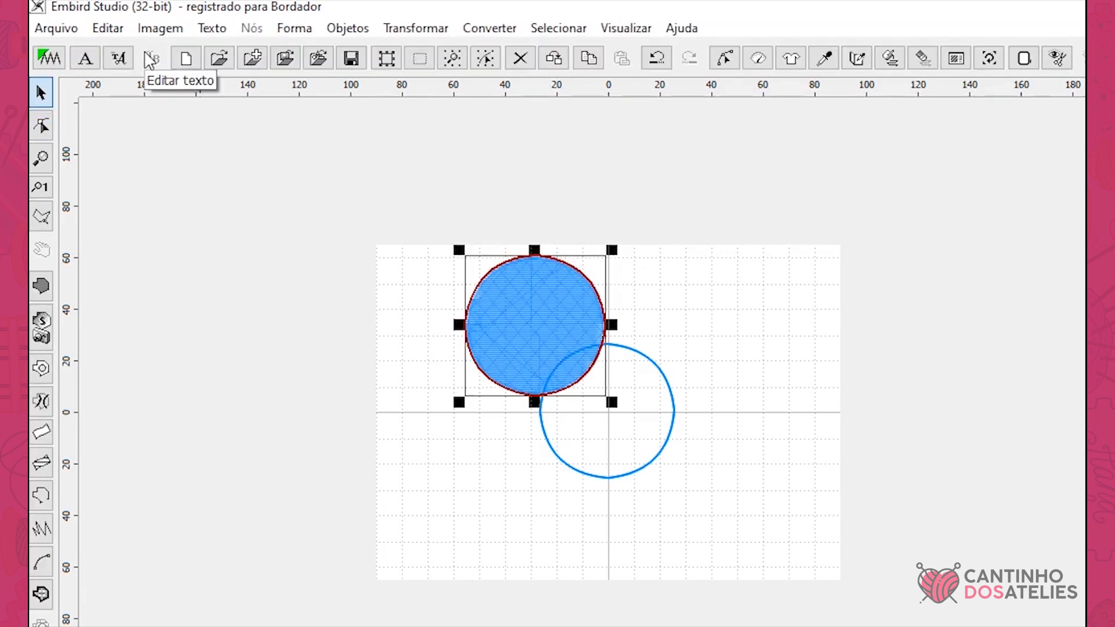
drag(530, 324, 585, 338)
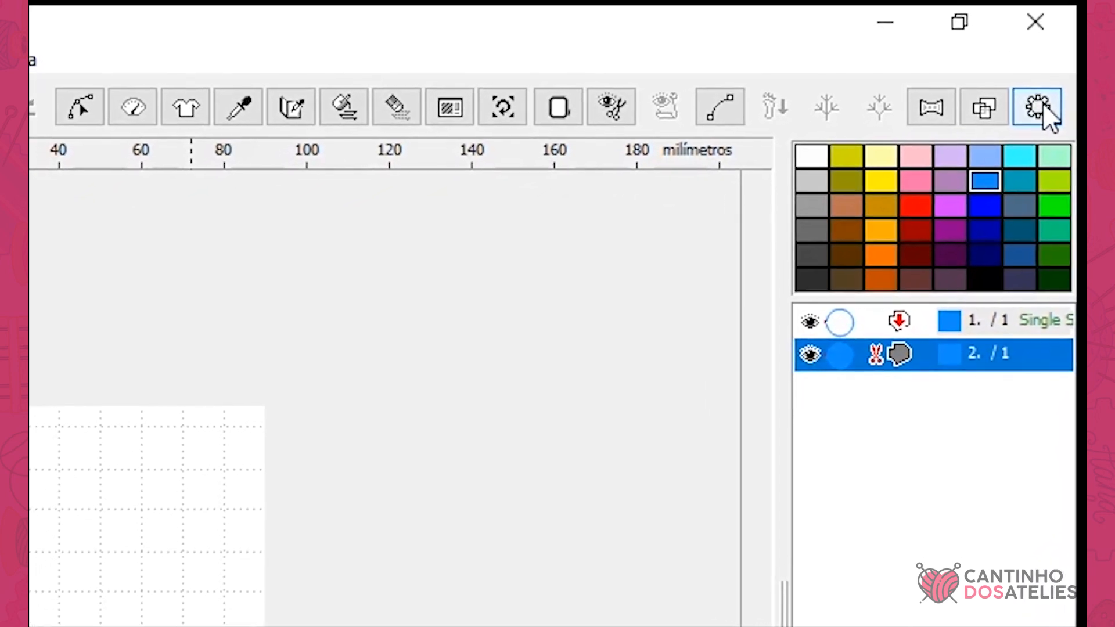
Set up an array of the filled circle with type Circulos, count 6 and sample orientation Normal, and preview it.
click(1039, 107)
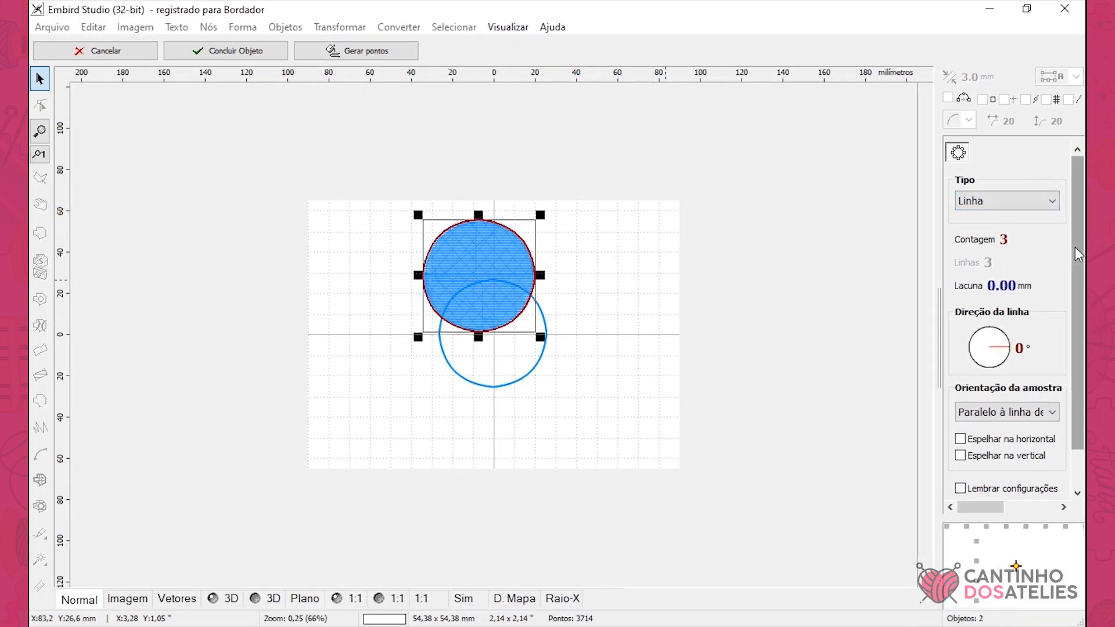
drag(941, 360, 882, 363)
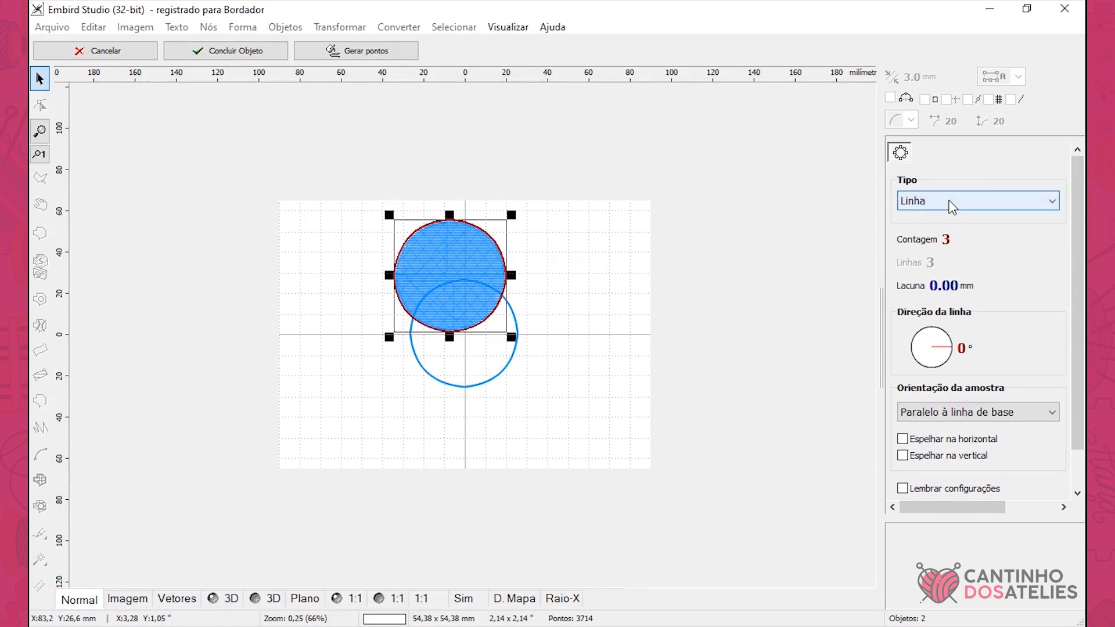
click(951, 206)
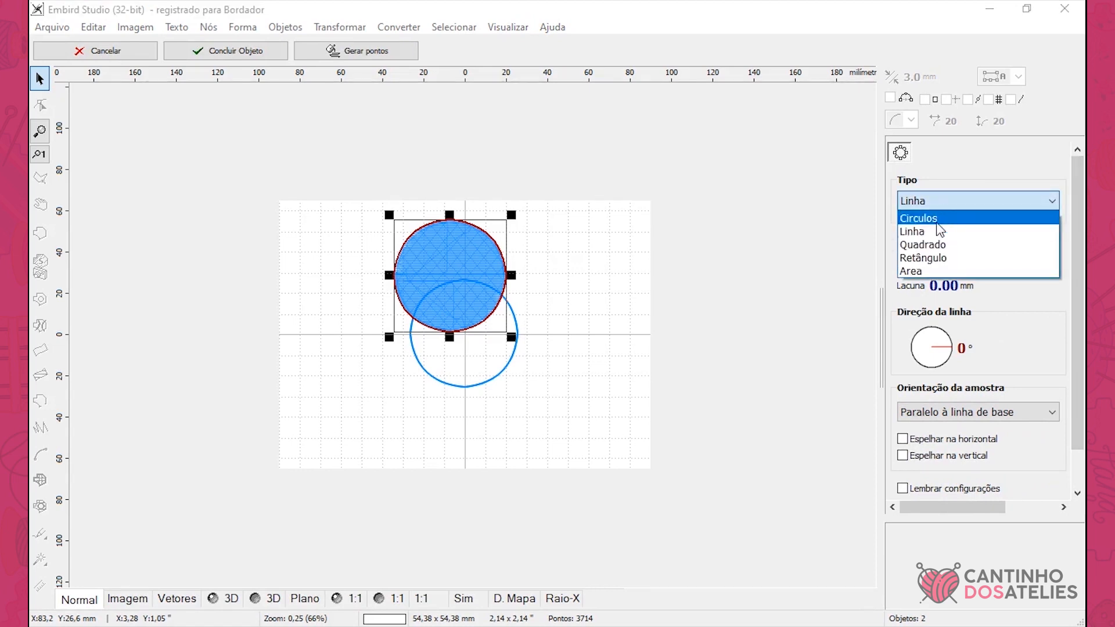
click(939, 217)
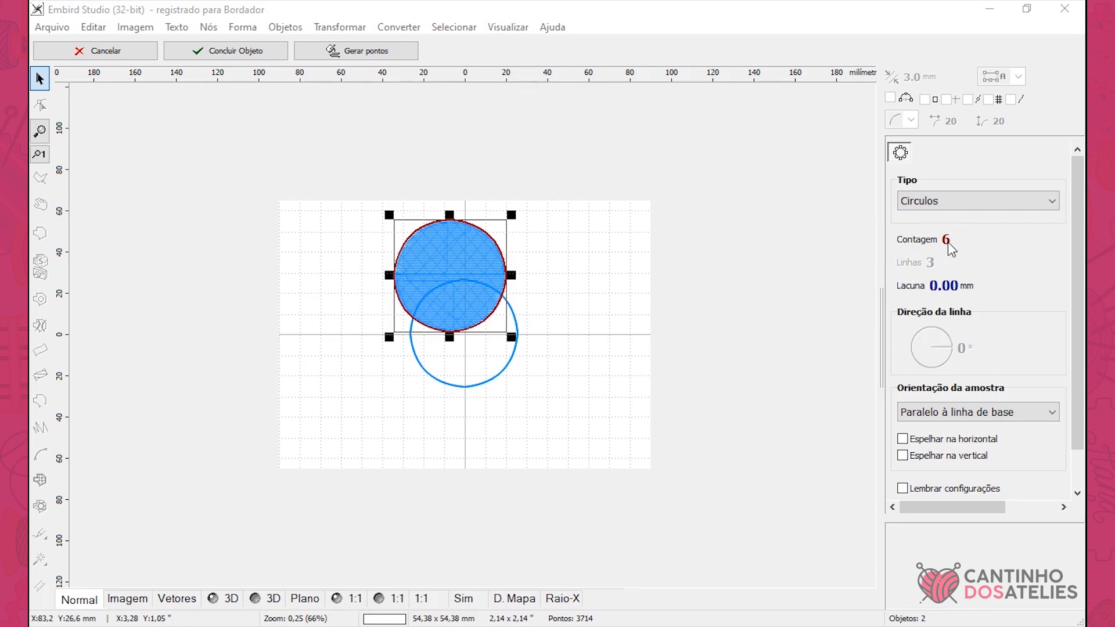
click(988, 414)
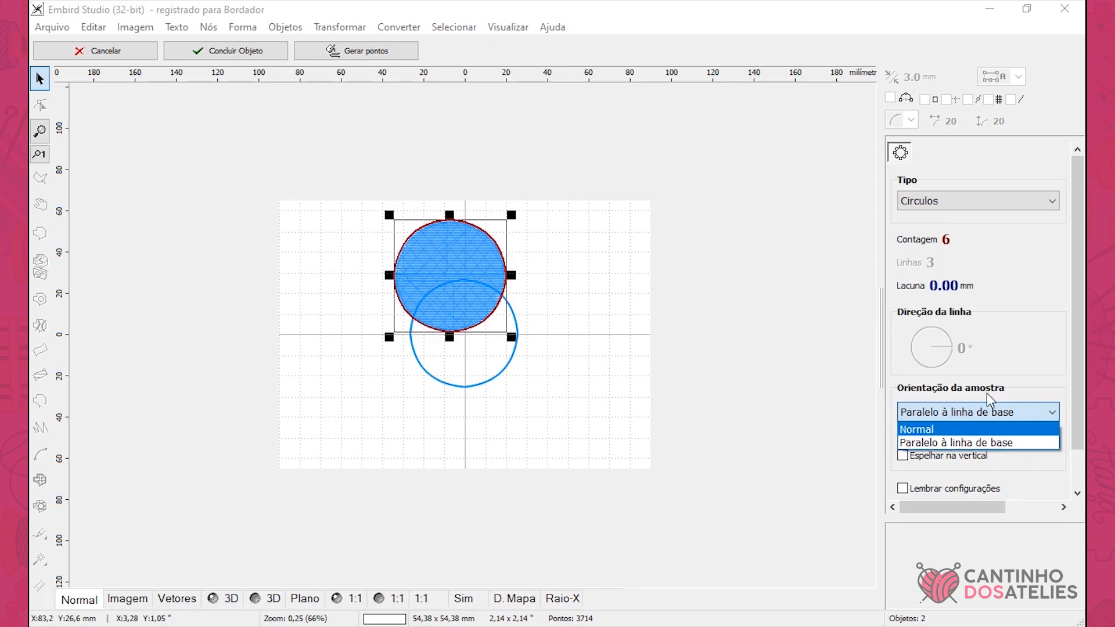
click(929, 429)
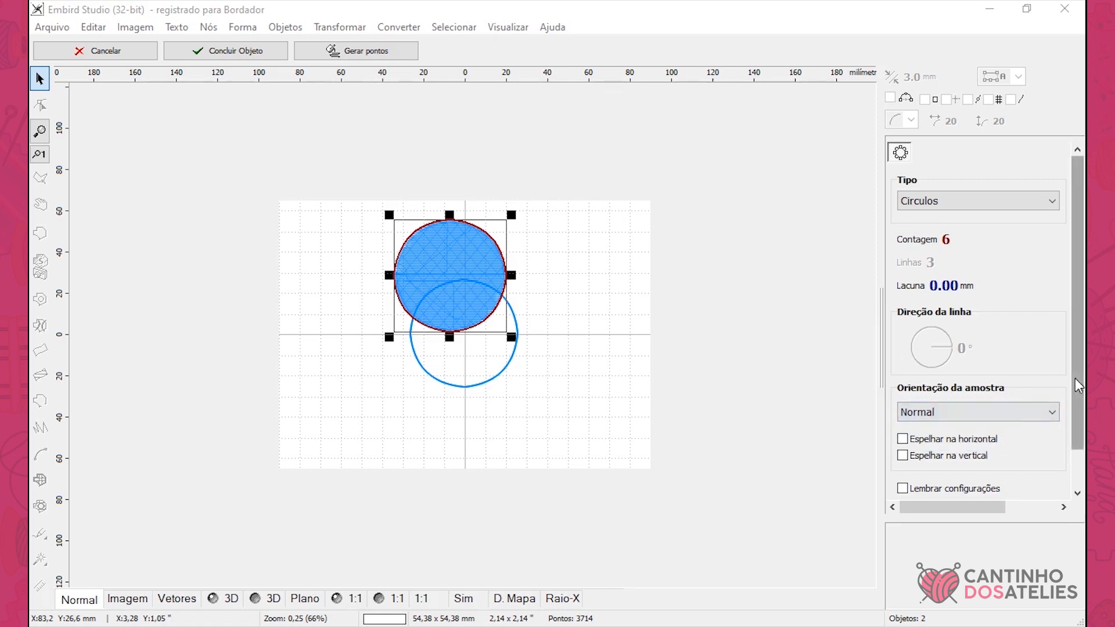
scroll(1076, 387, down, 2)
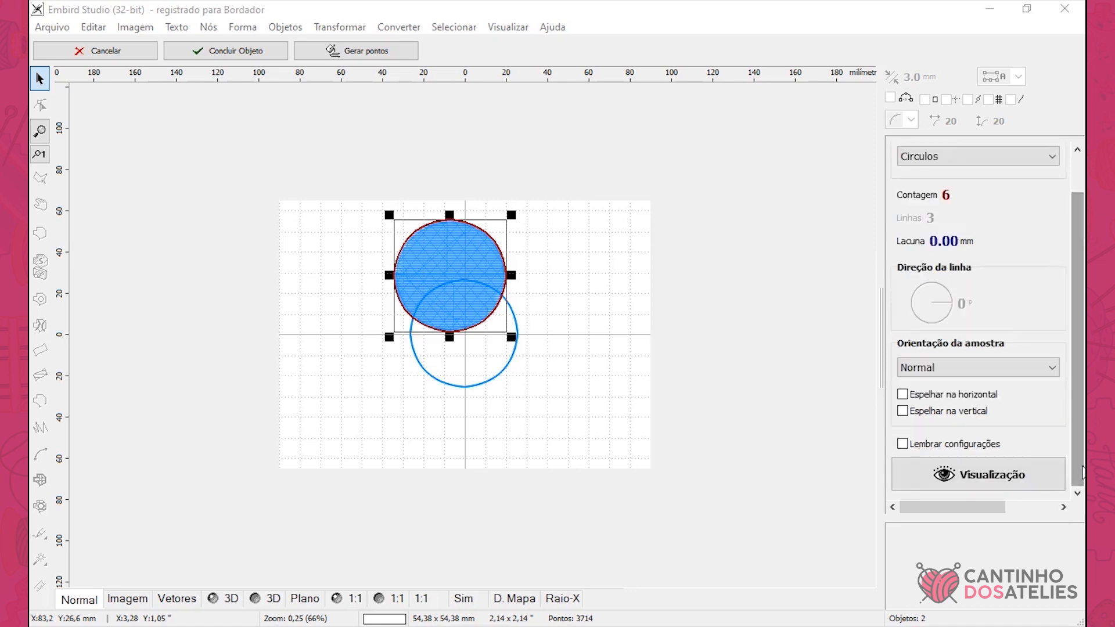
click(1011, 483)
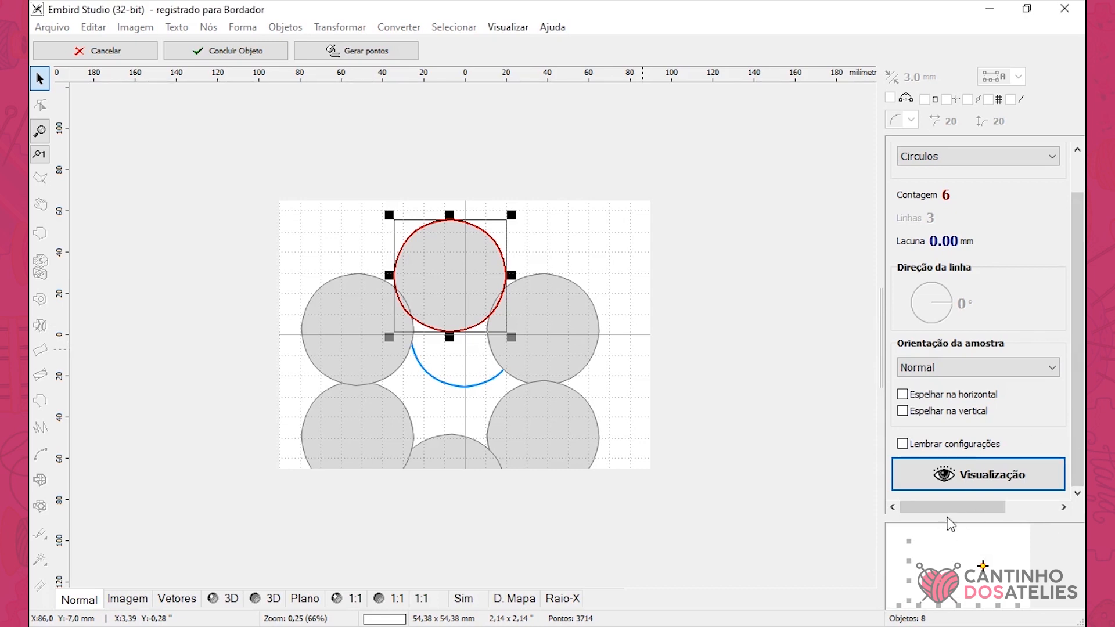
Set the array's gap (Lacuna) to -25 mm and preview the tightened arrangement.
mouse_move(964, 508)
mouse_down()
mouse_move(1031, 510)
mouse_move(981, 508)
mouse_up()
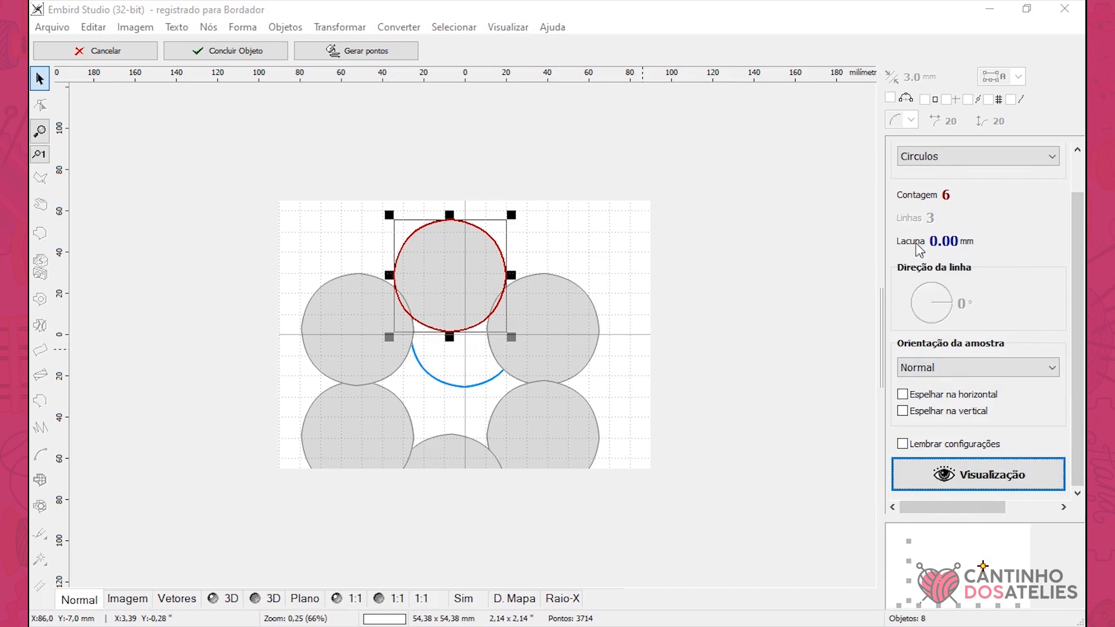
click(917, 245)
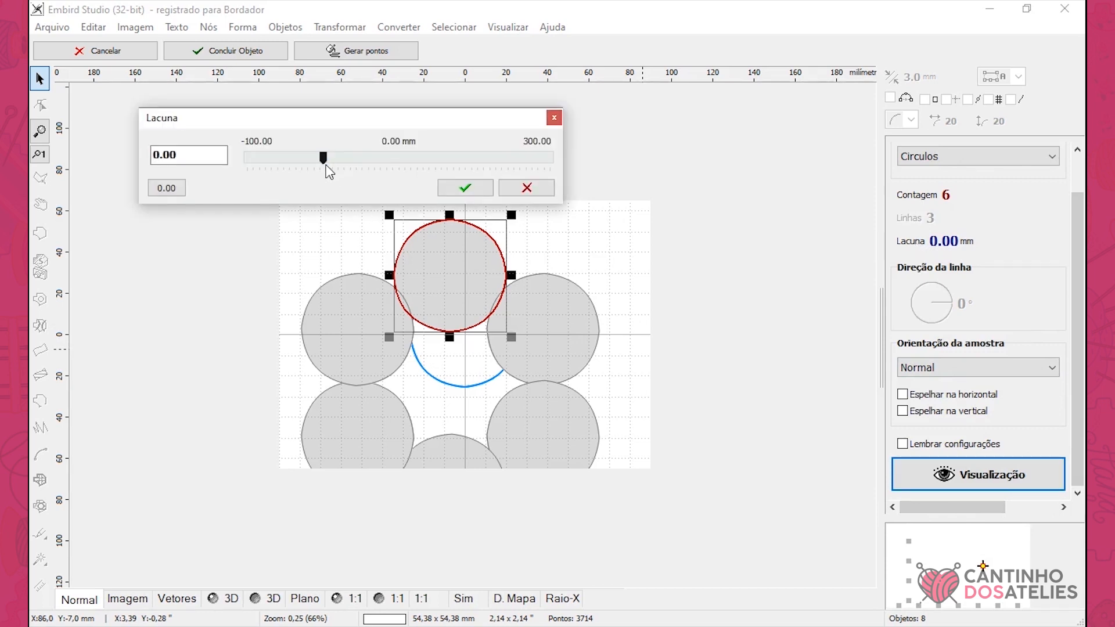
drag(325, 163, 292, 165)
drag(158, 154, 233, 155)
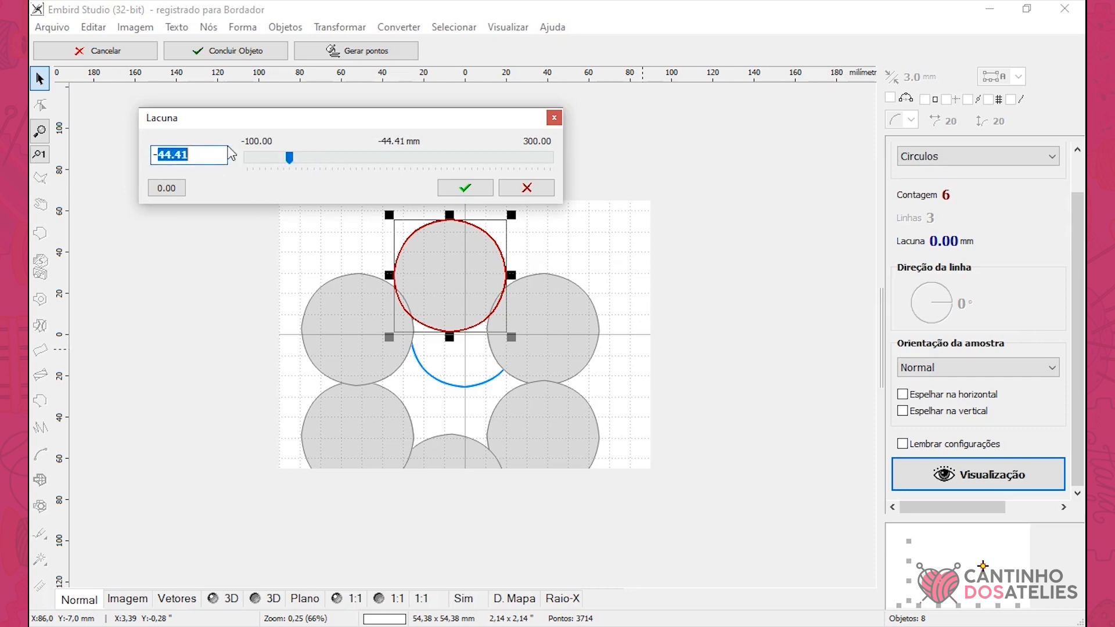
text(25)
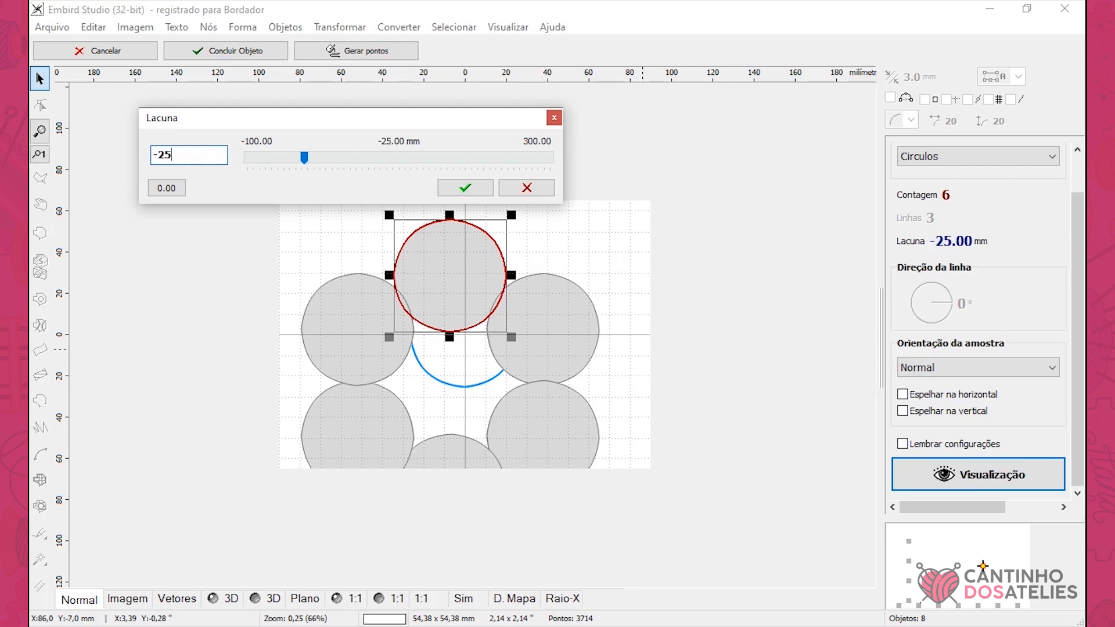
click(460, 190)
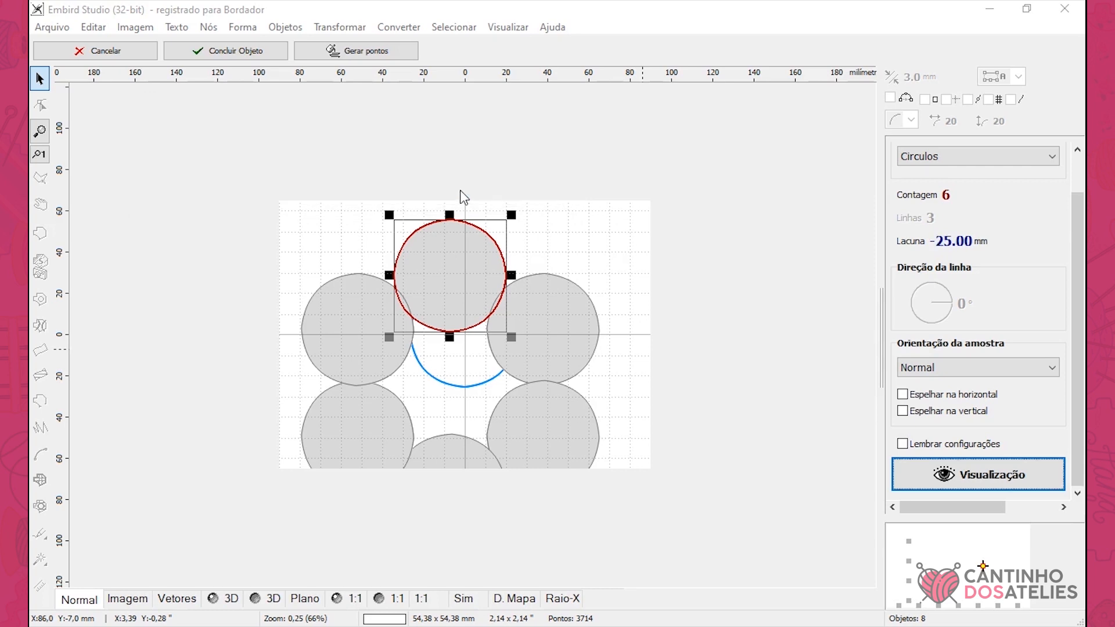
click(982, 475)
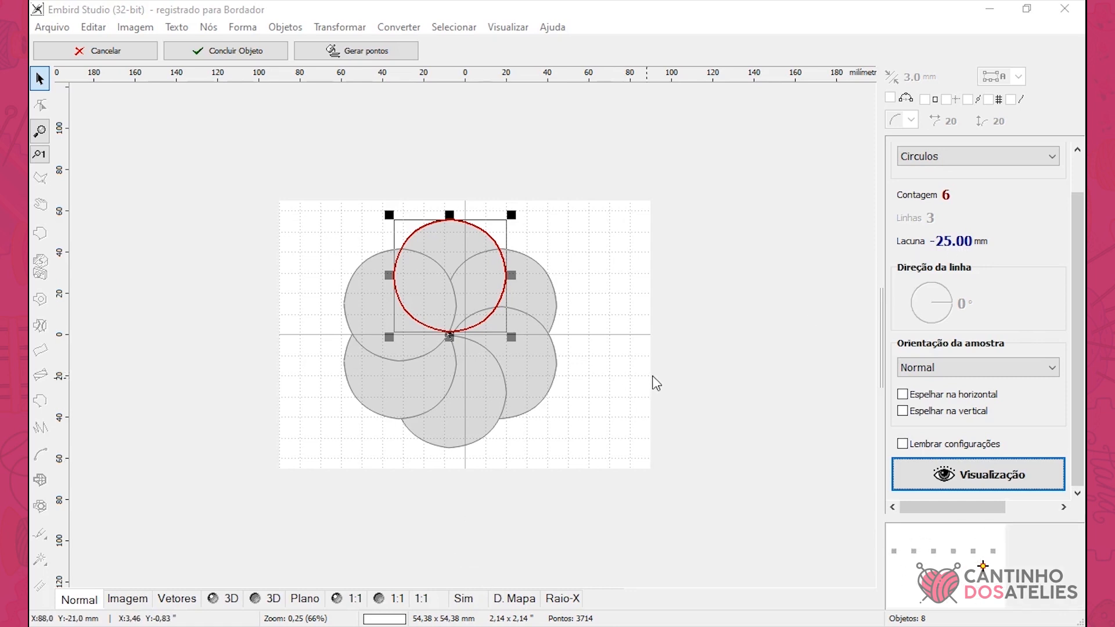
click(911, 245)
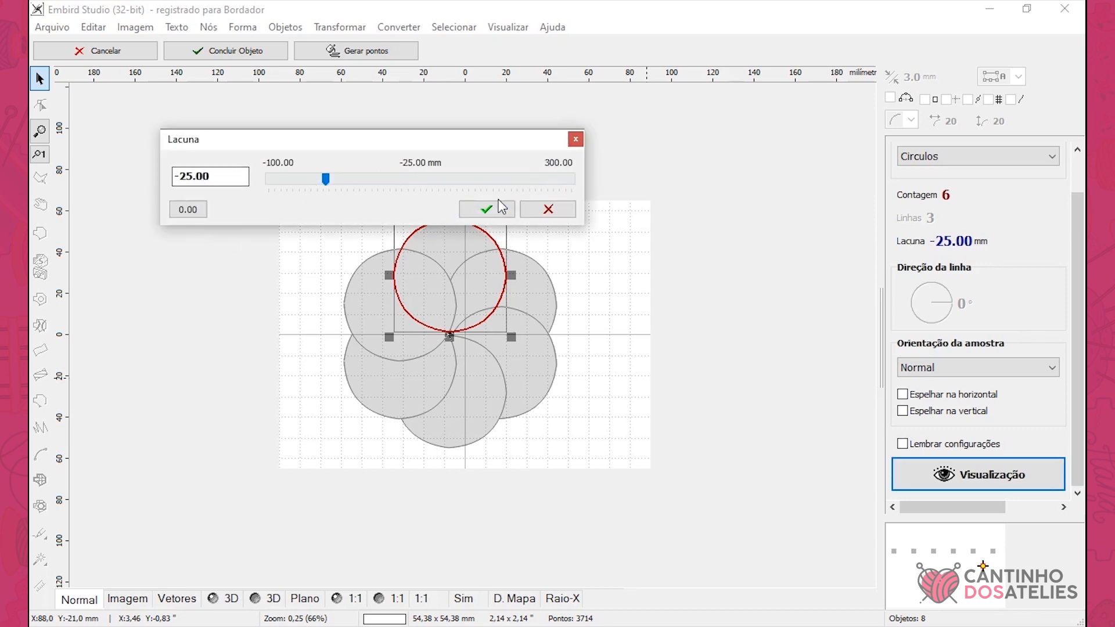
click(486, 210)
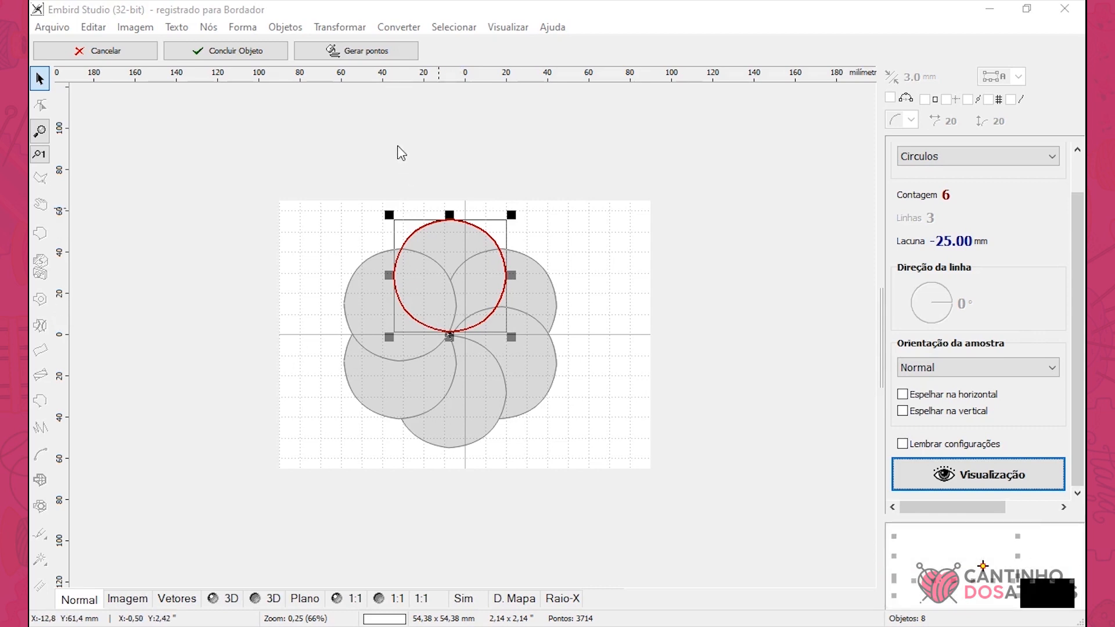
Generate the stitches for the six-circle array and shift the whole group slightly toward the hoop's vertical centre line.
click(363, 50)
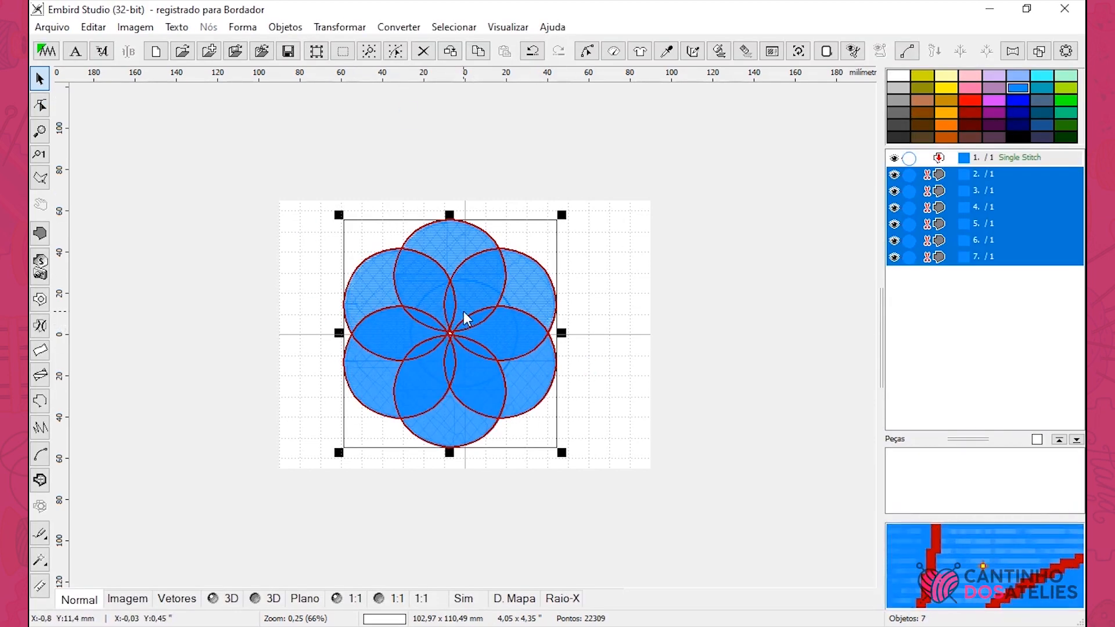
drag(505, 320, 477, 316)
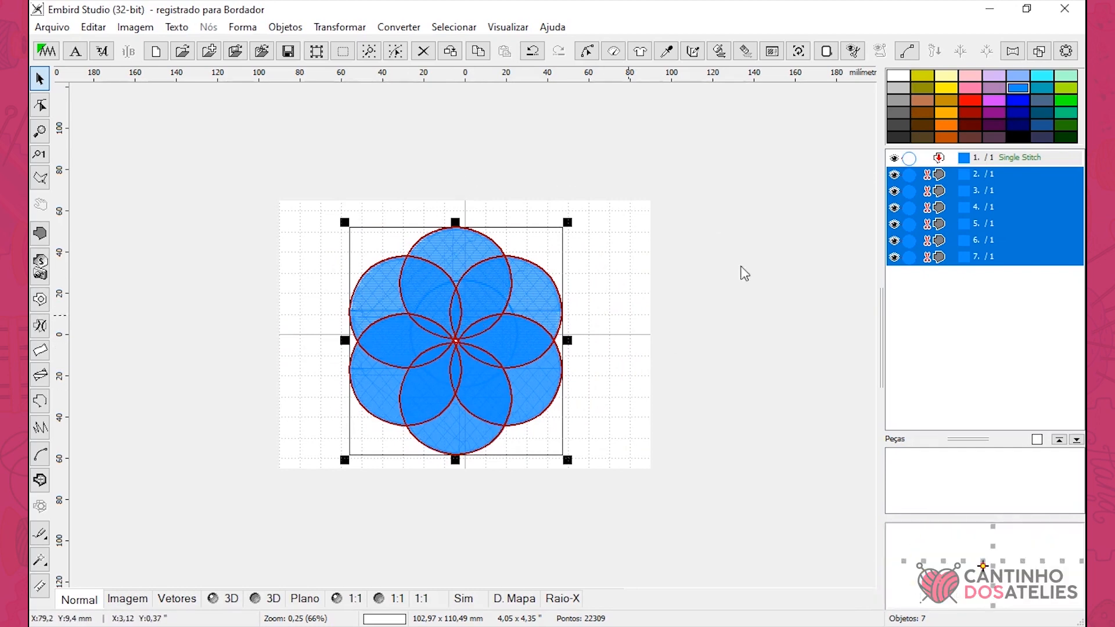
Centre the six-circle group over the outline circle and merge its circles into one flower shape with the União modelling operation.
drag(468, 303, 510, 312)
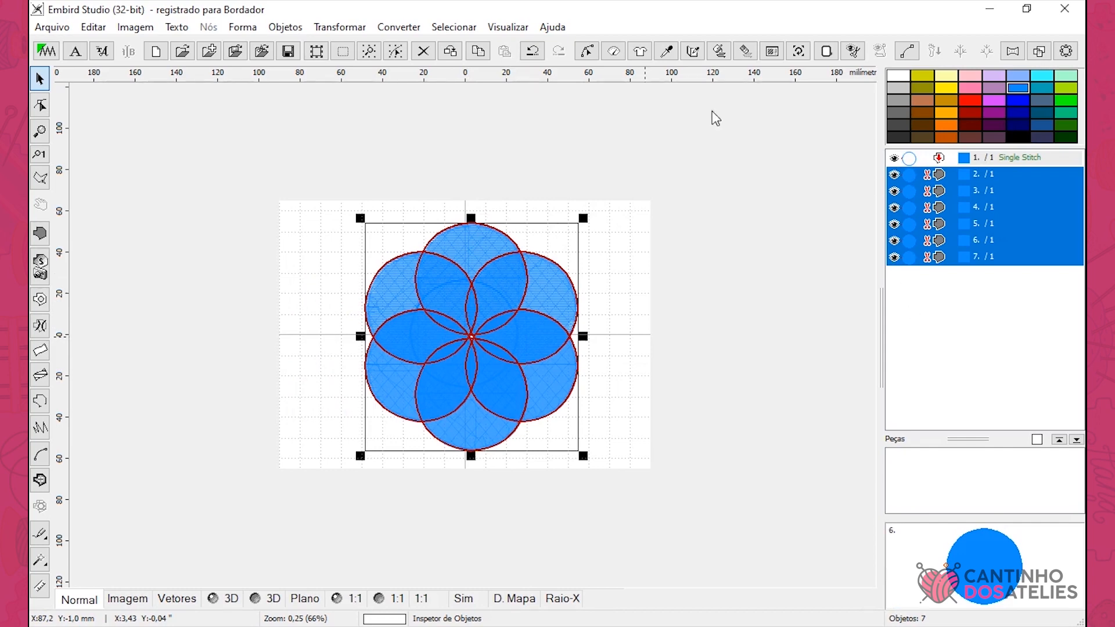
click(340, 27)
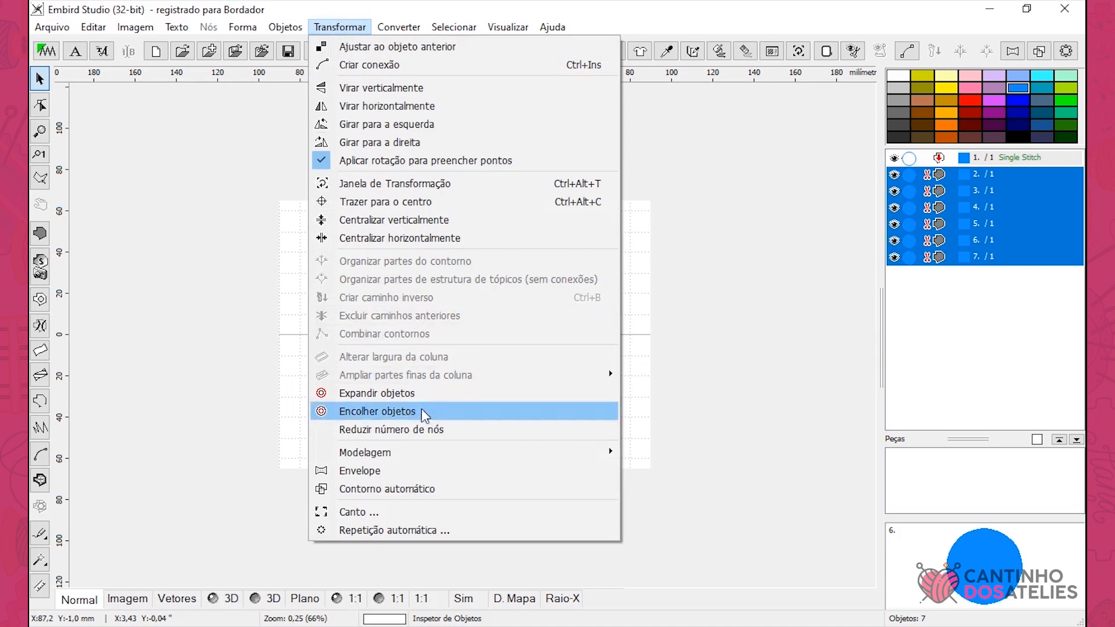
mouse_move(426, 454)
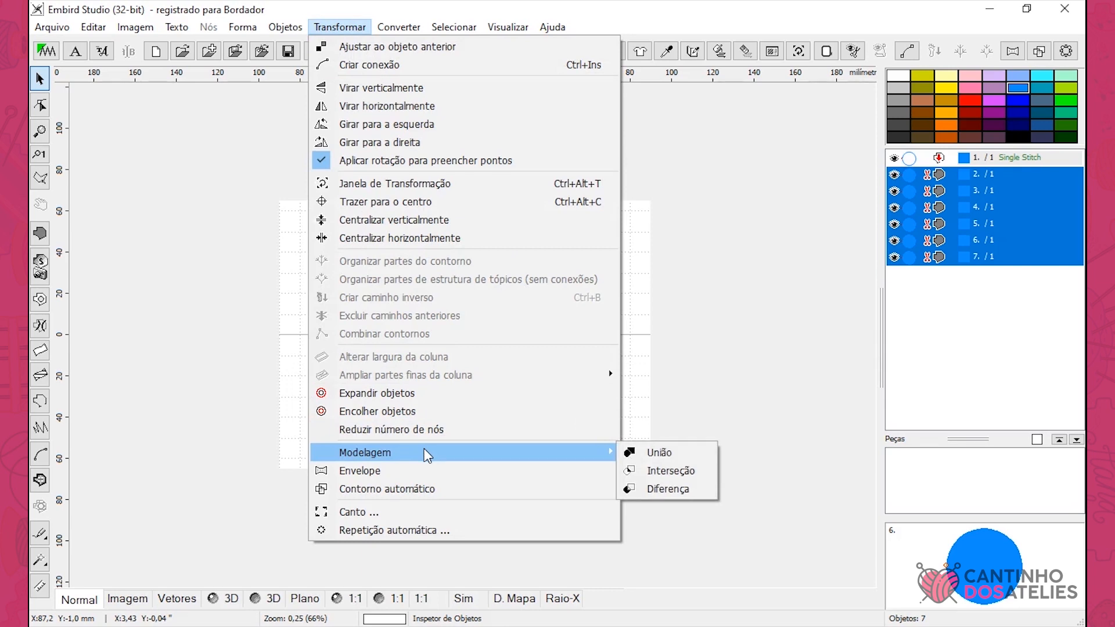
click(675, 456)
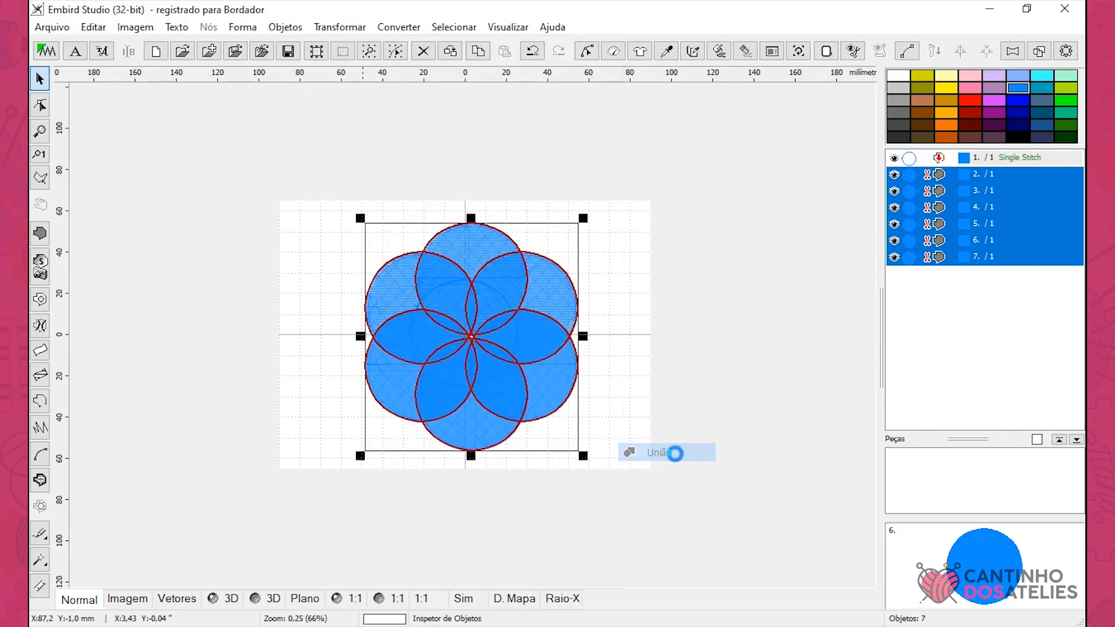
Move the merged flower shape aside and delete the six original filled circles, objects 2 to 7.
drag(528, 308, 382, 319)
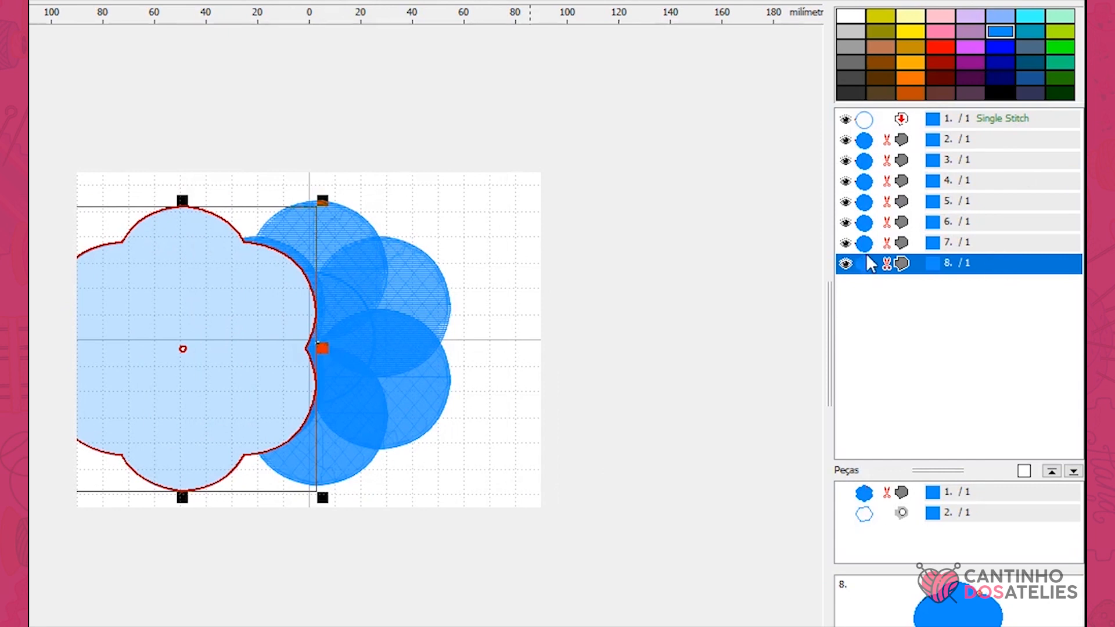
click(866, 245)
click(957, 264)
click(865, 243)
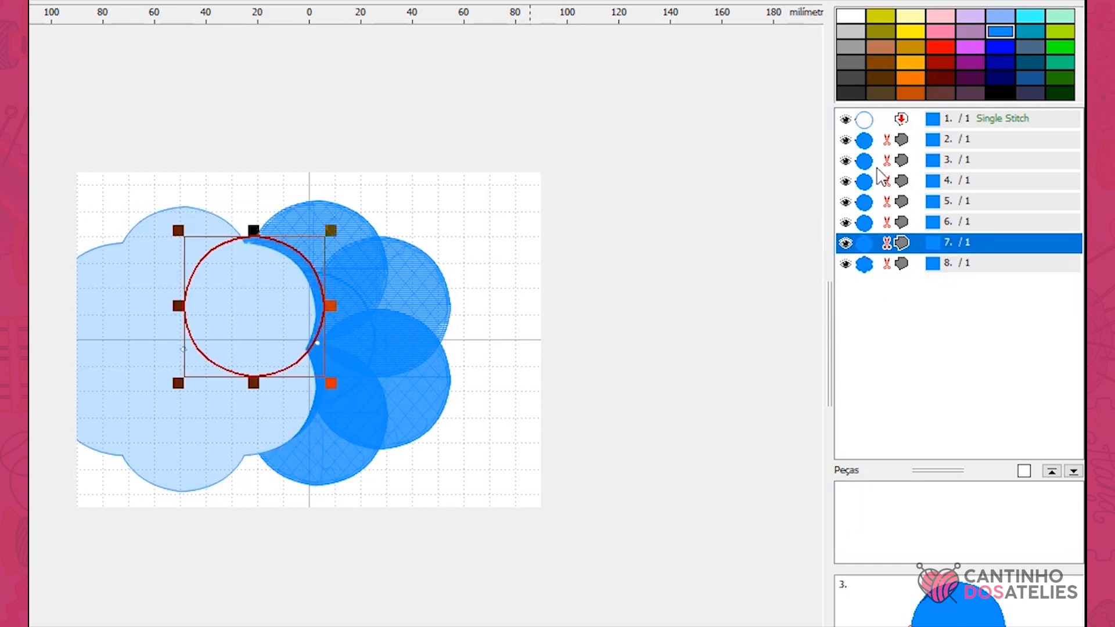
shift+click(859, 146)
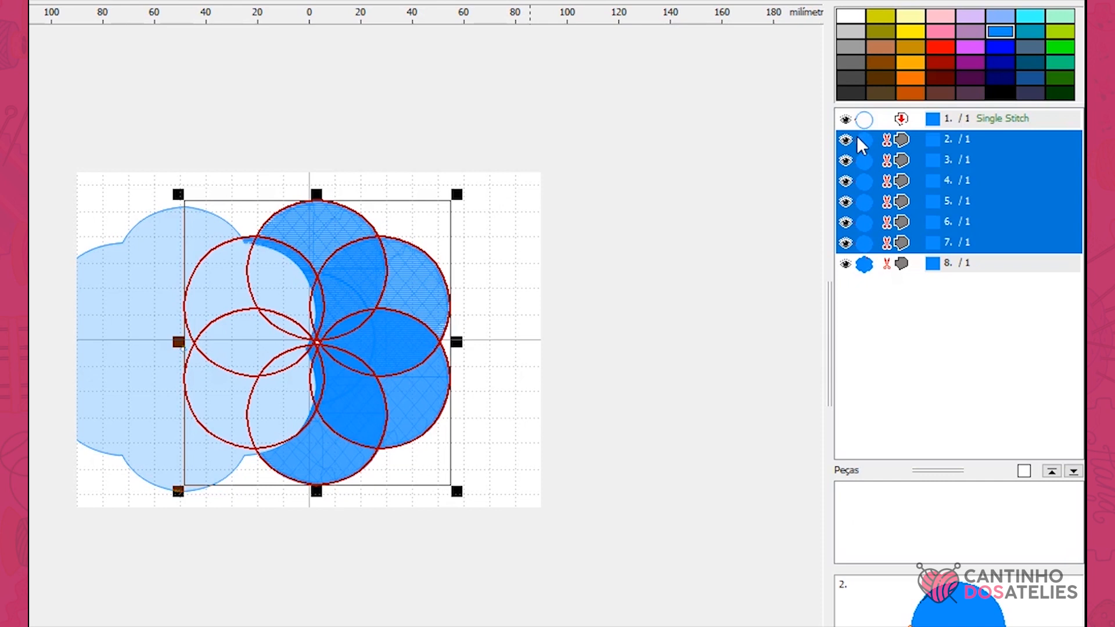
key(Delete)
click(863, 144)
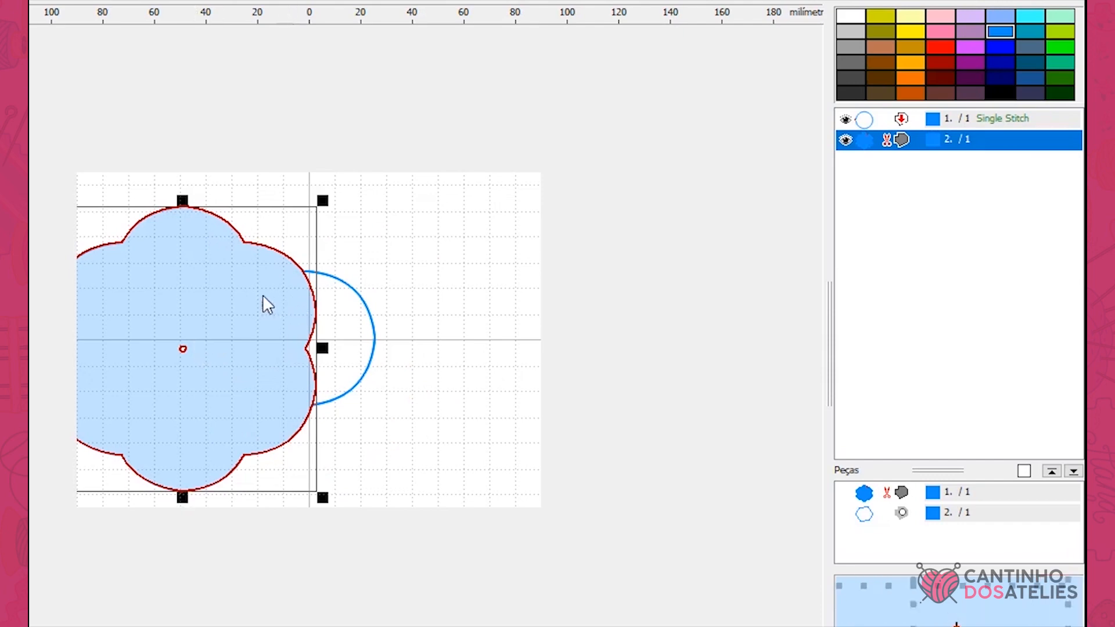
Move the flower to the hoop's centre and create its automatic contour, declining to organize the elements into a compact outline.
drag(262, 295, 420, 292)
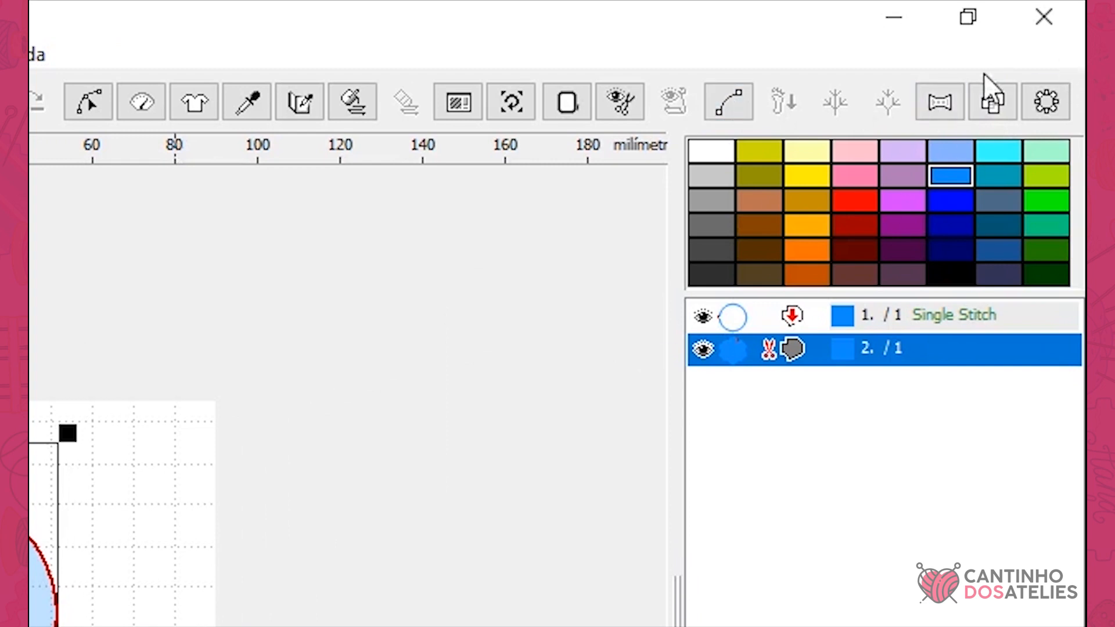
click(992, 102)
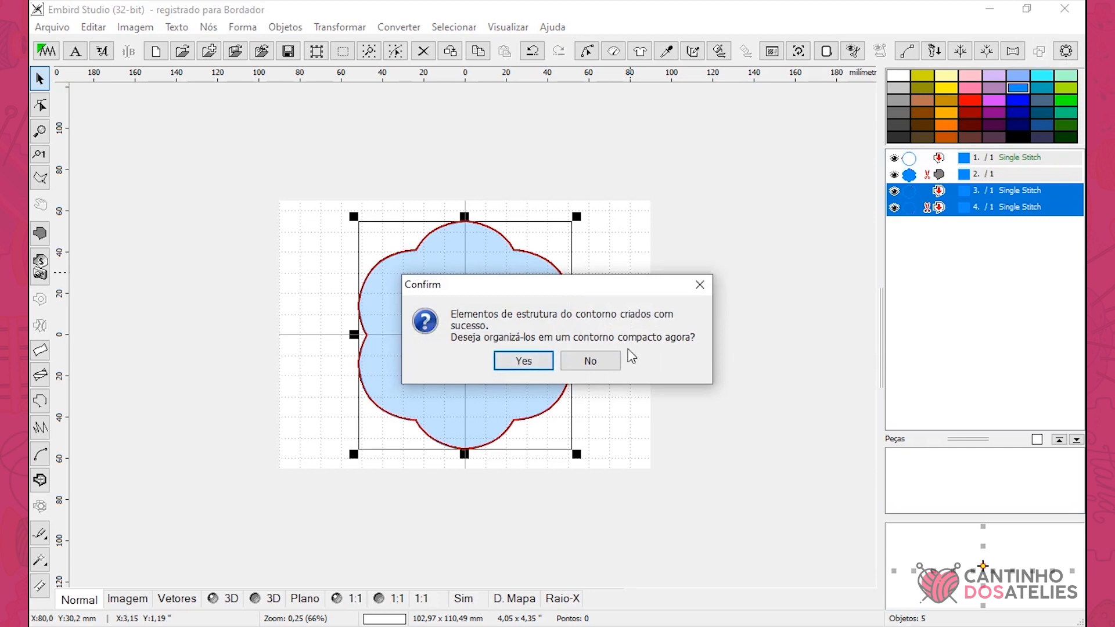
click(570, 364)
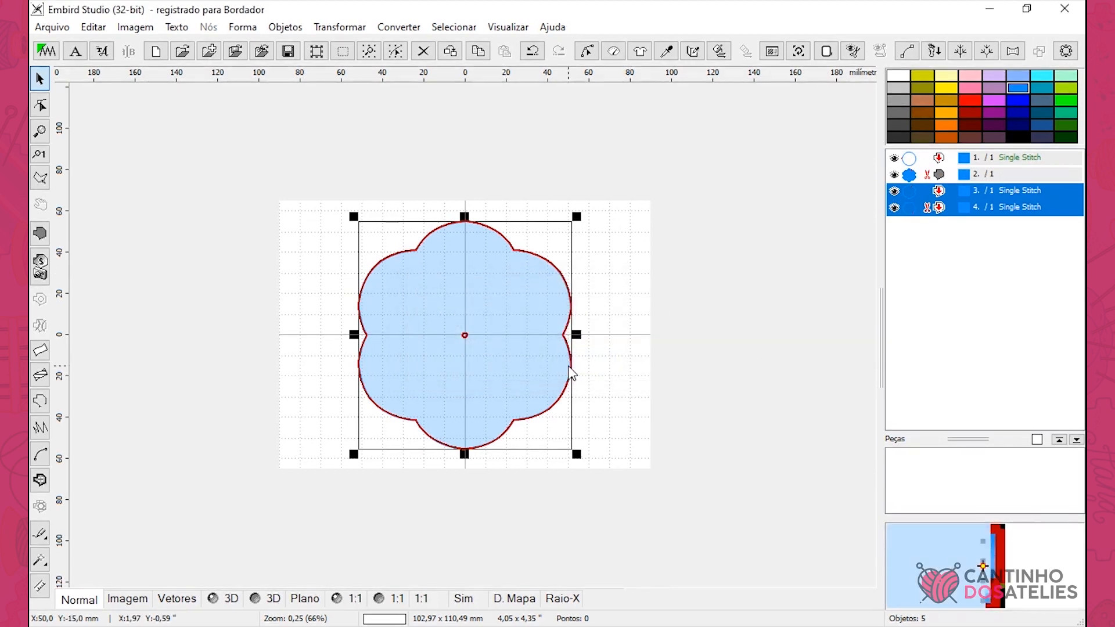
Delete the filled flower, keeping the Single Stitch contours created from it.
click(908, 209)
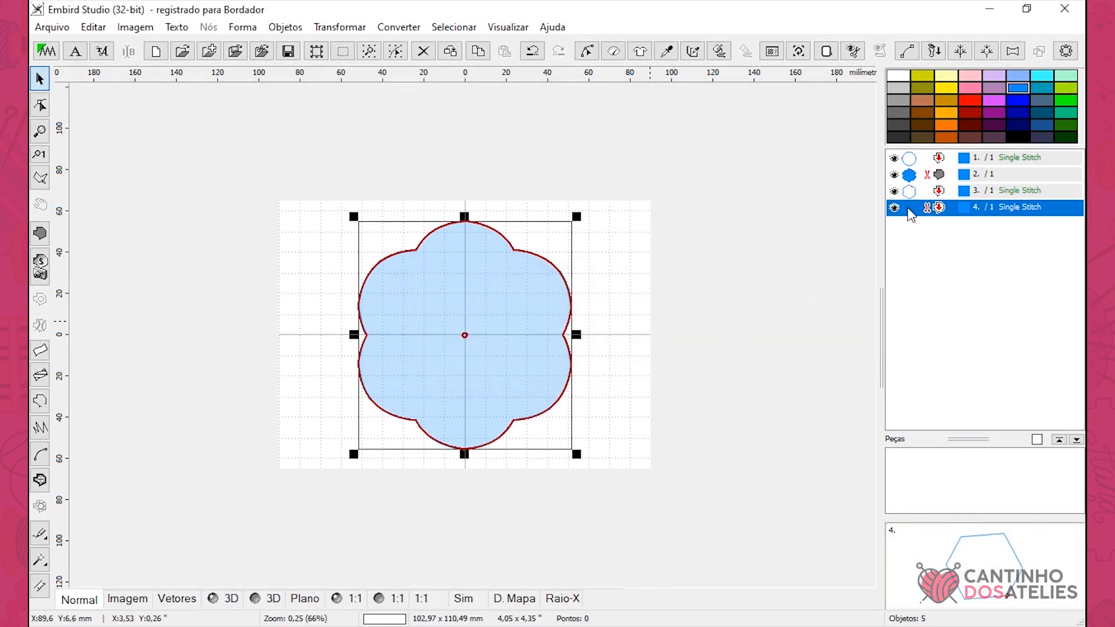
click(914, 191)
click(913, 208)
click(913, 190)
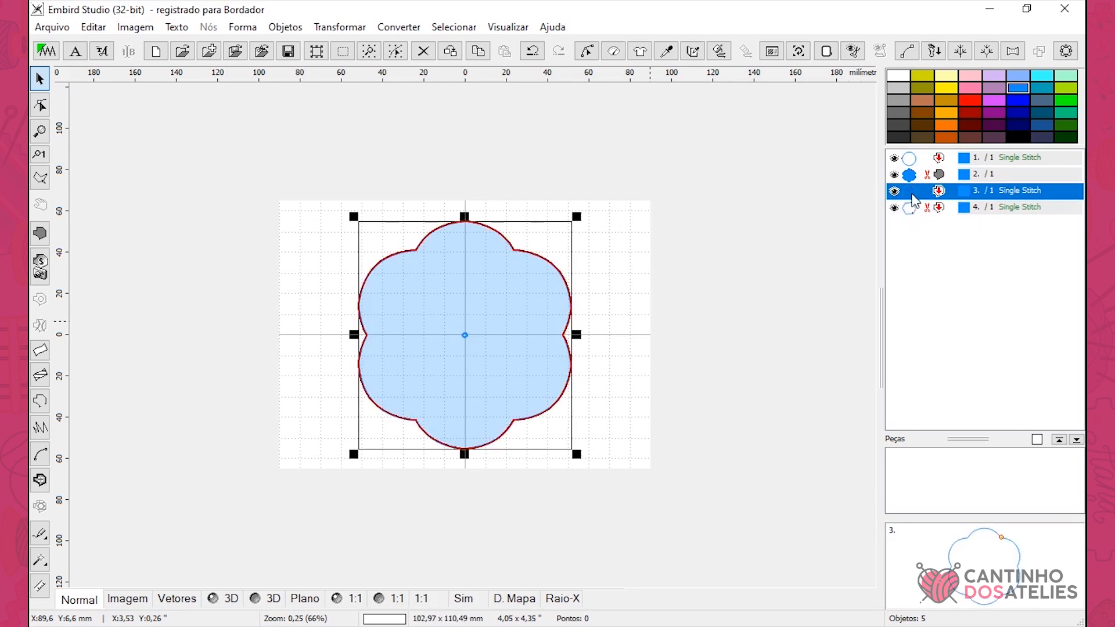
click(916, 176)
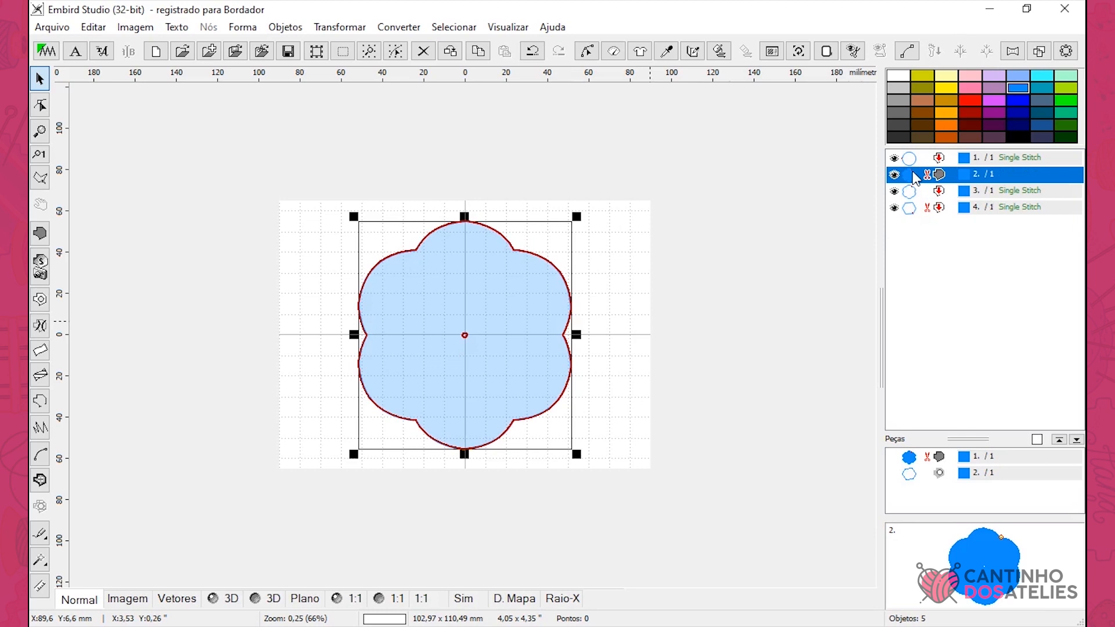
key(Delete)
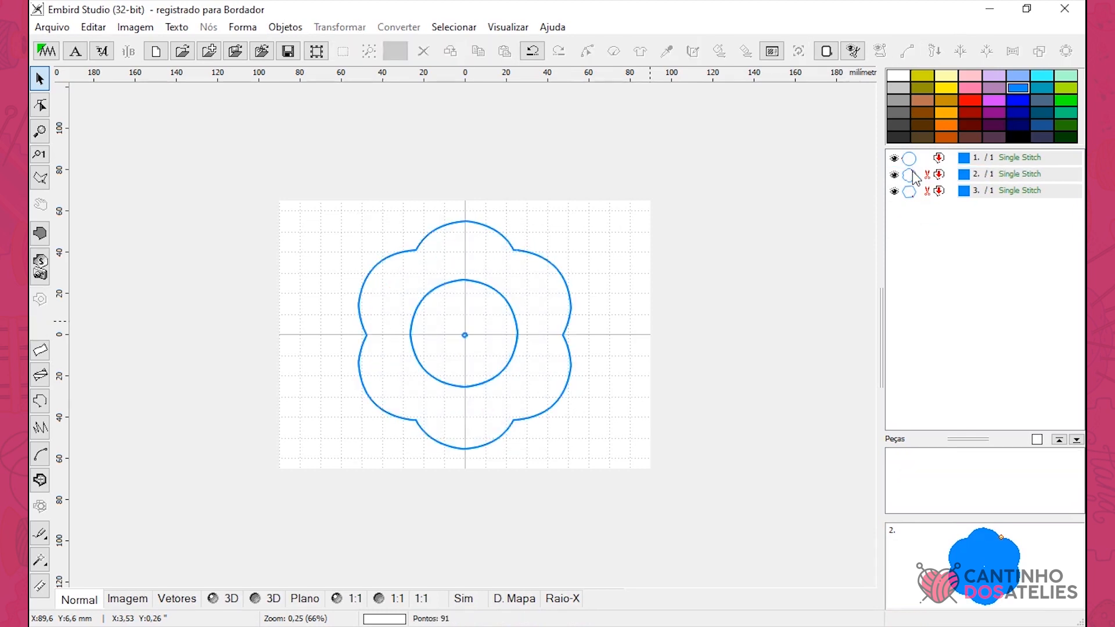
Delete the tiny Single Stitch outline at the flower's centre.
click(912, 175)
click(908, 192)
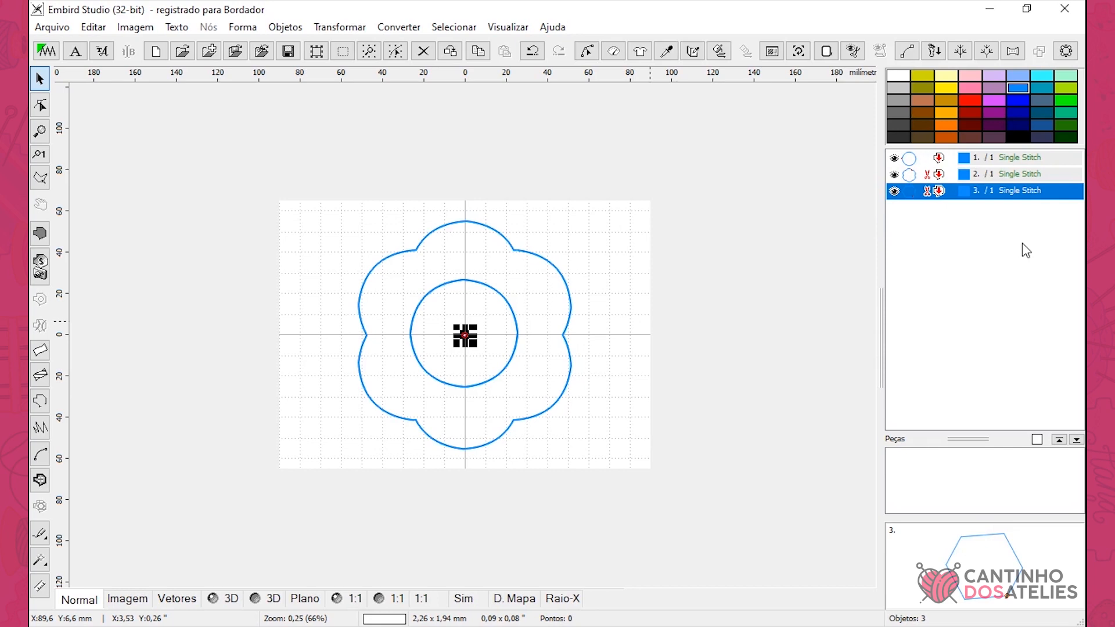
key(Delete)
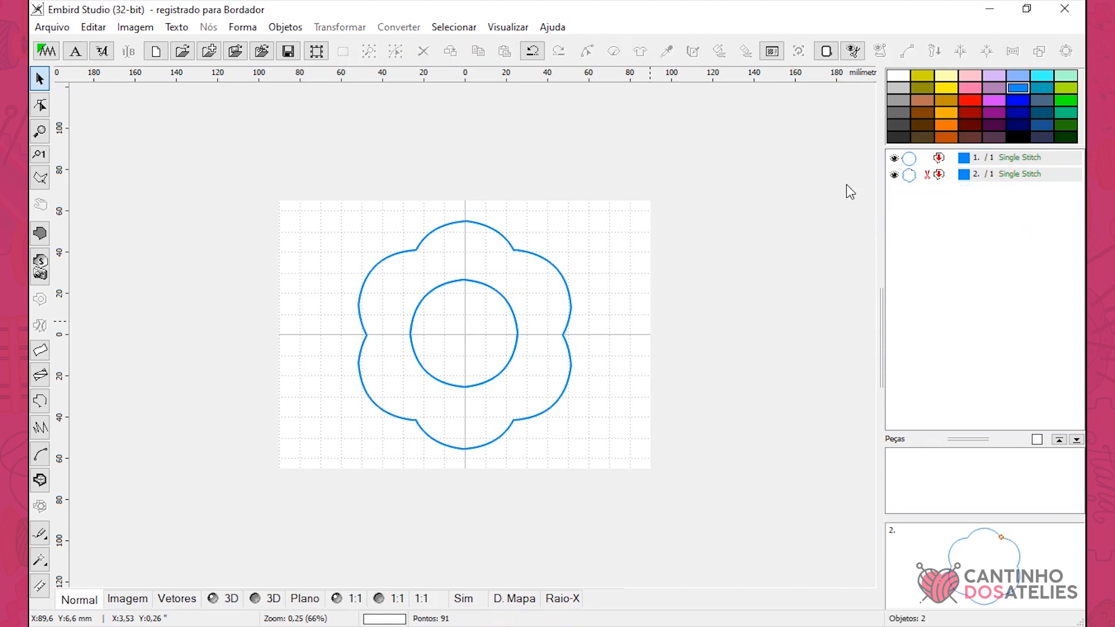
Check the two remaining Single Stitch outlines, the inner circle and the flower contour, by selecting each in turn.
click(911, 177)
click(908, 160)
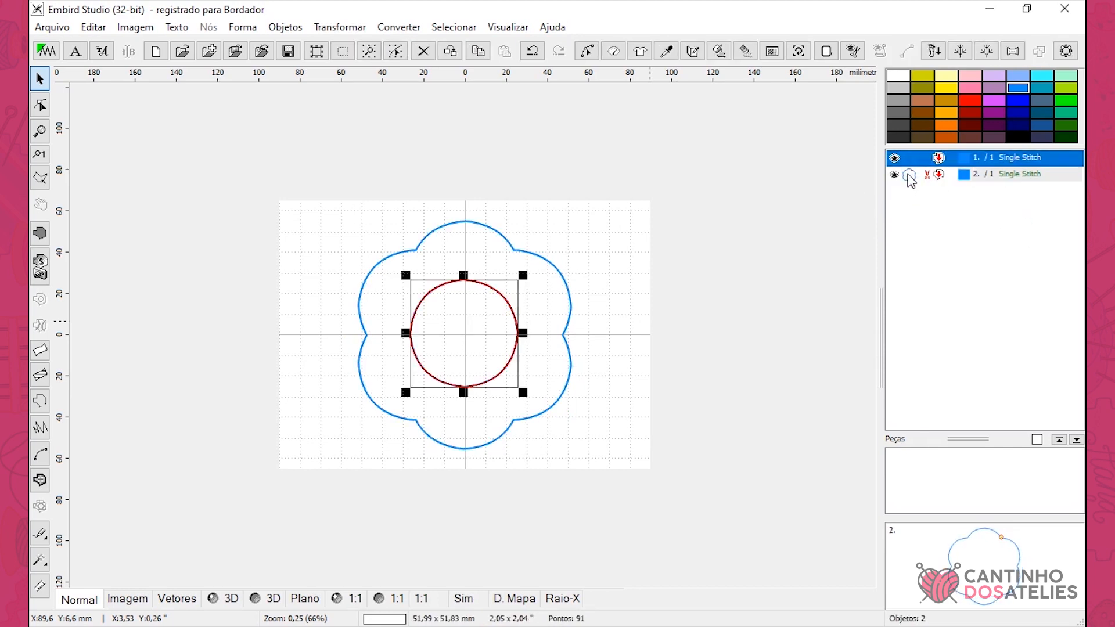
click(908, 174)
click(909, 161)
click(918, 174)
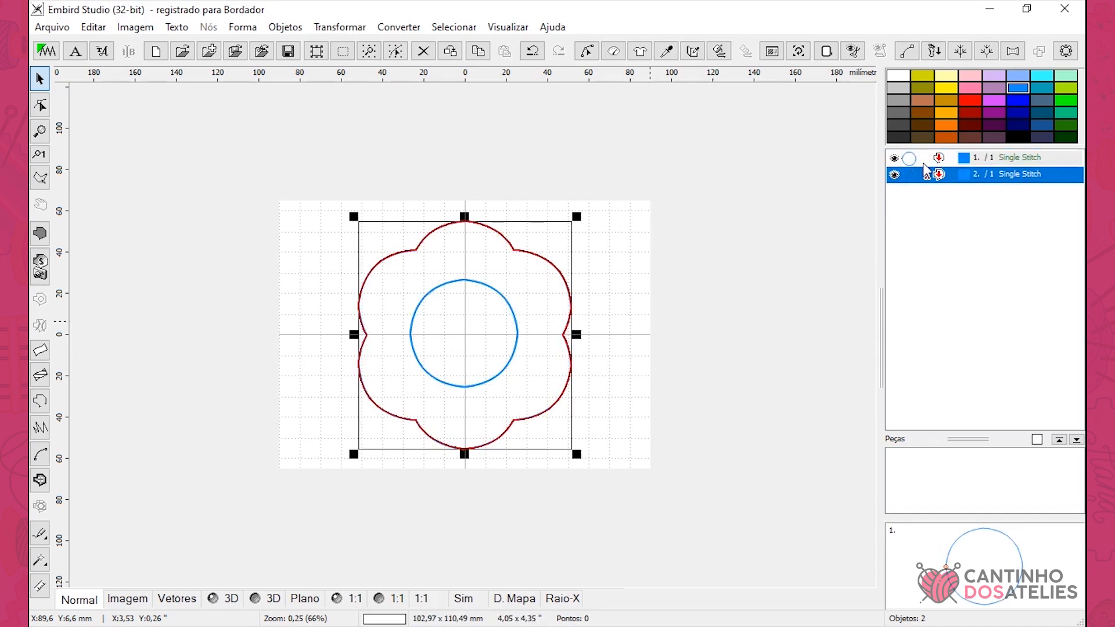
click(922, 161)
click(919, 178)
click(922, 162)
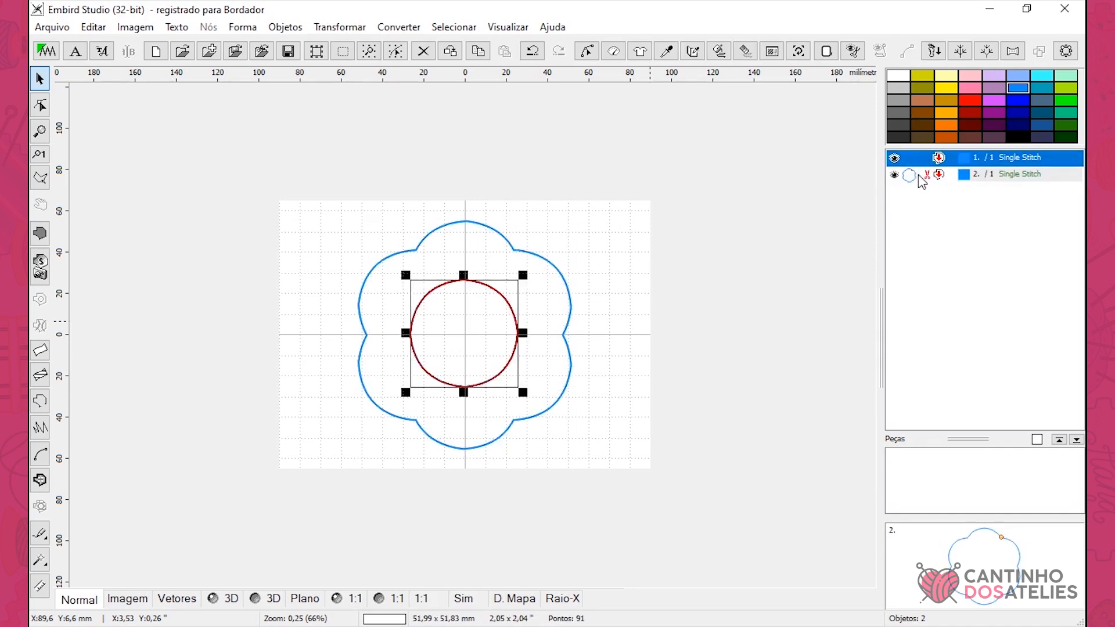
click(922, 177)
click(921, 160)
click(913, 177)
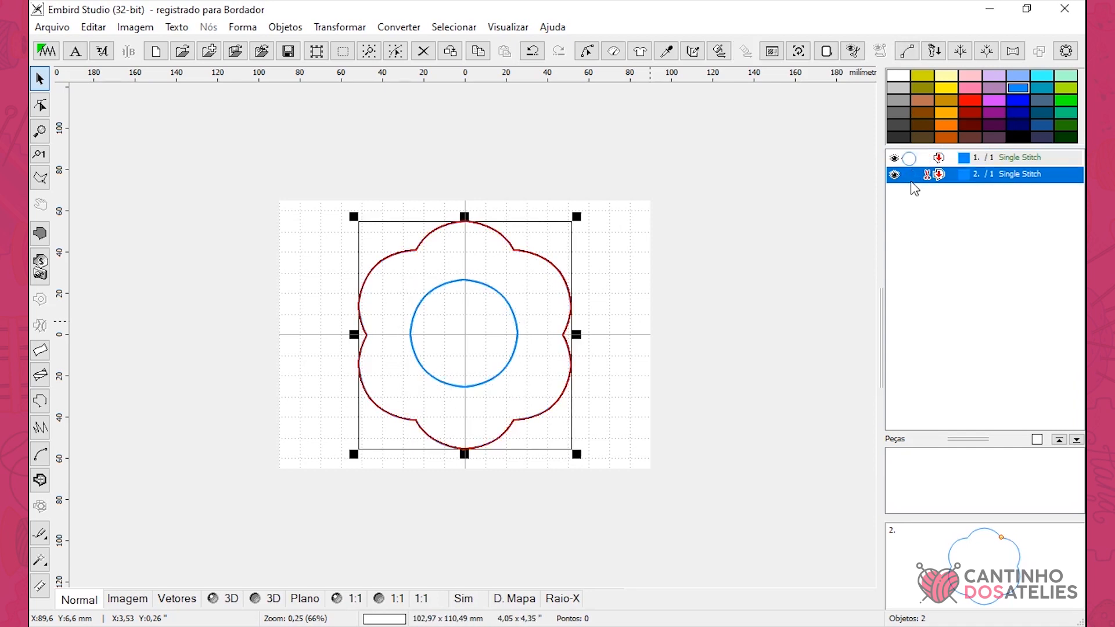
click(910, 161)
click(907, 176)
click(910, 164)
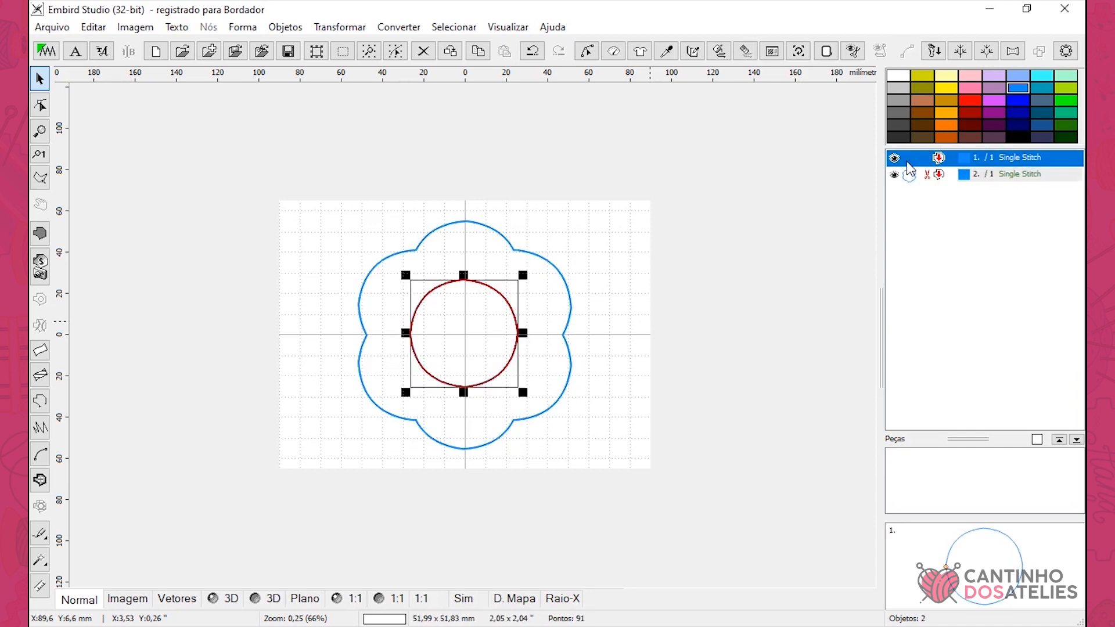
click(909, 176)
click(910, 163)
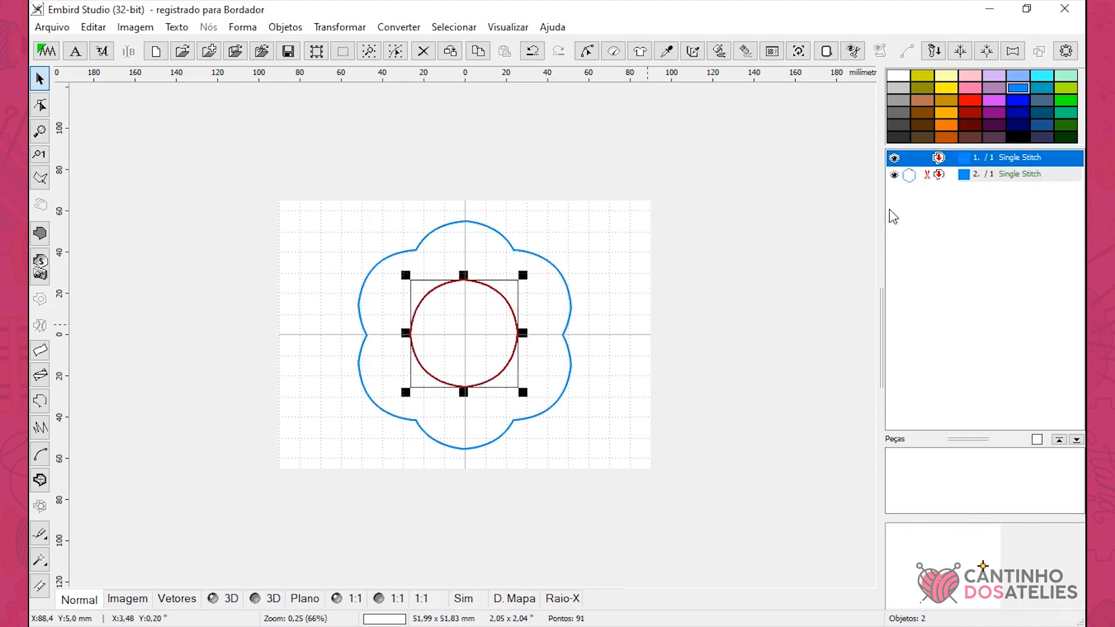
Nudge the flower outline slightly to the left and shift the inner circle to match its centre.
click(569, 349)
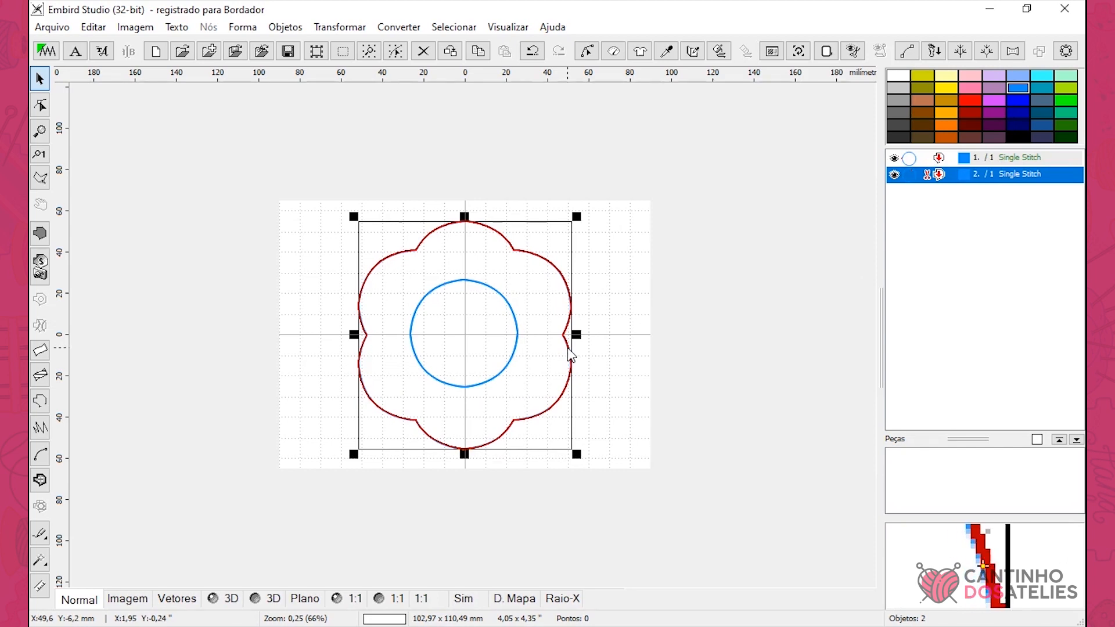
drag(568, 349, 566, 348)
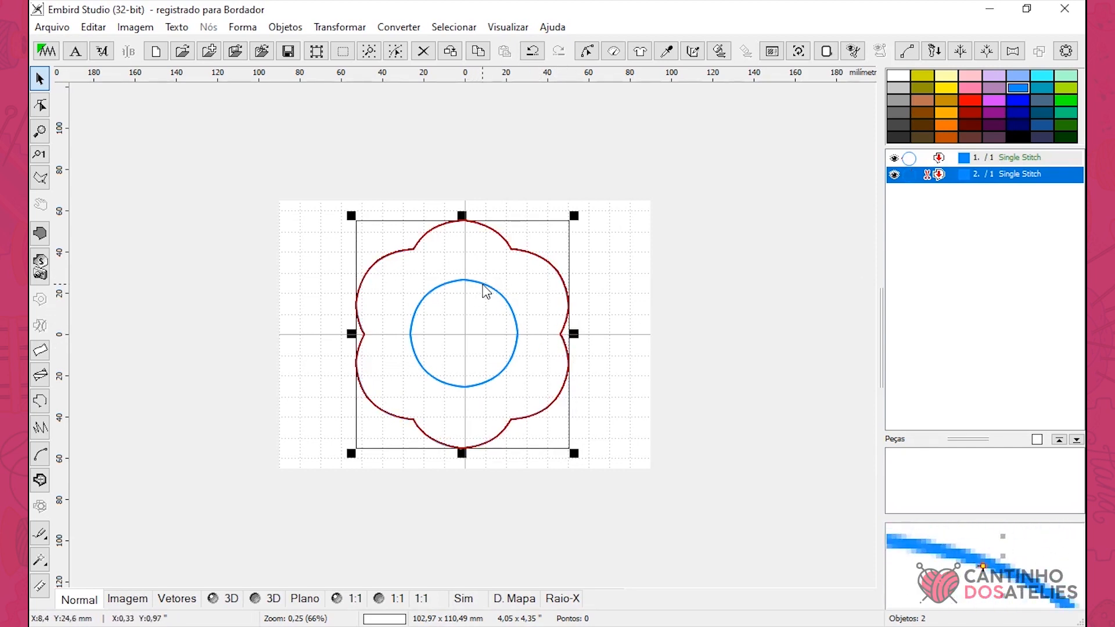
click(625, 368)
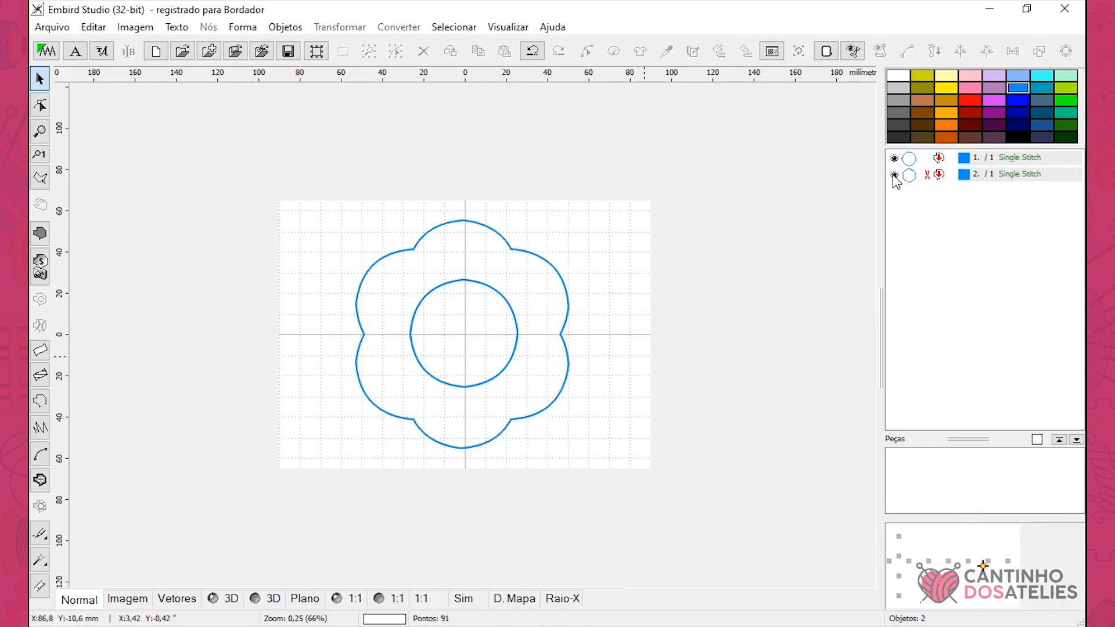
click(906, 158)
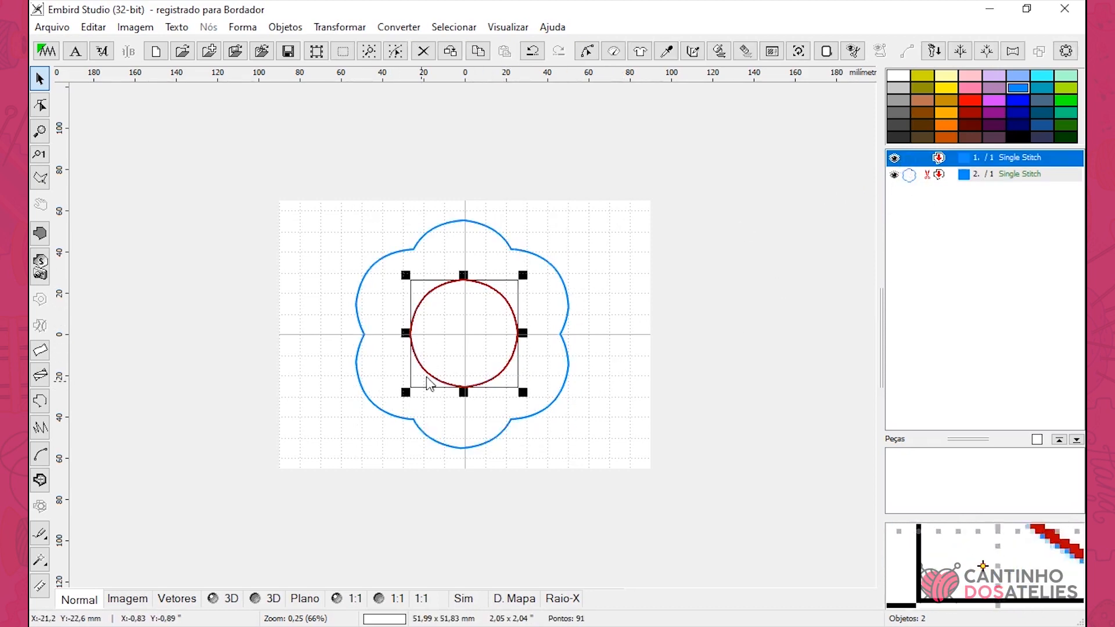
drag(510, 358, 506, 362)
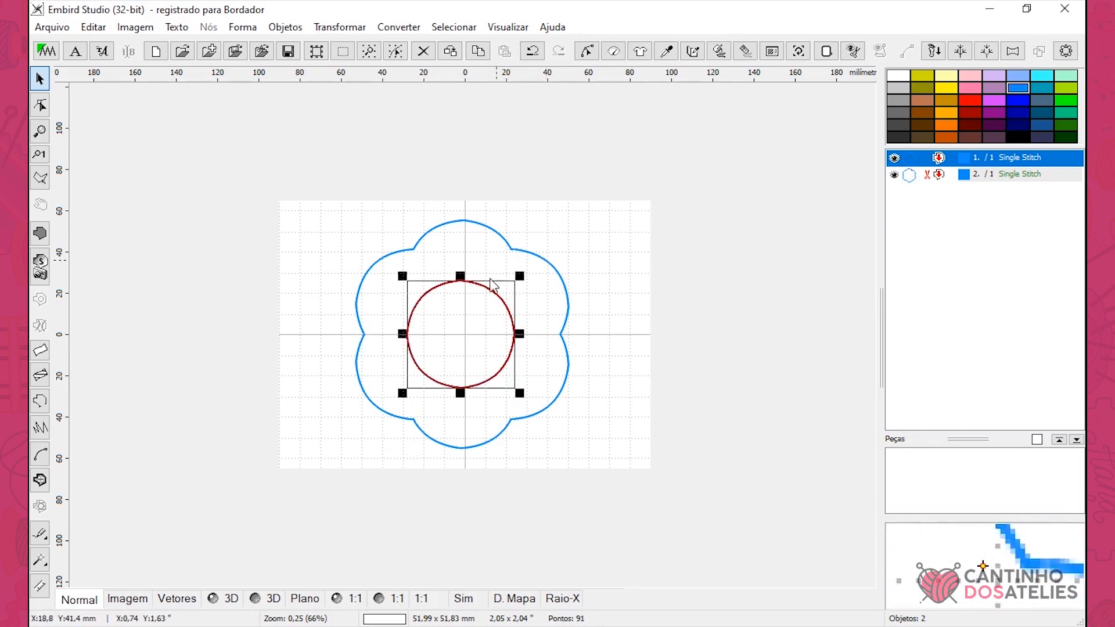
click(583, 285)
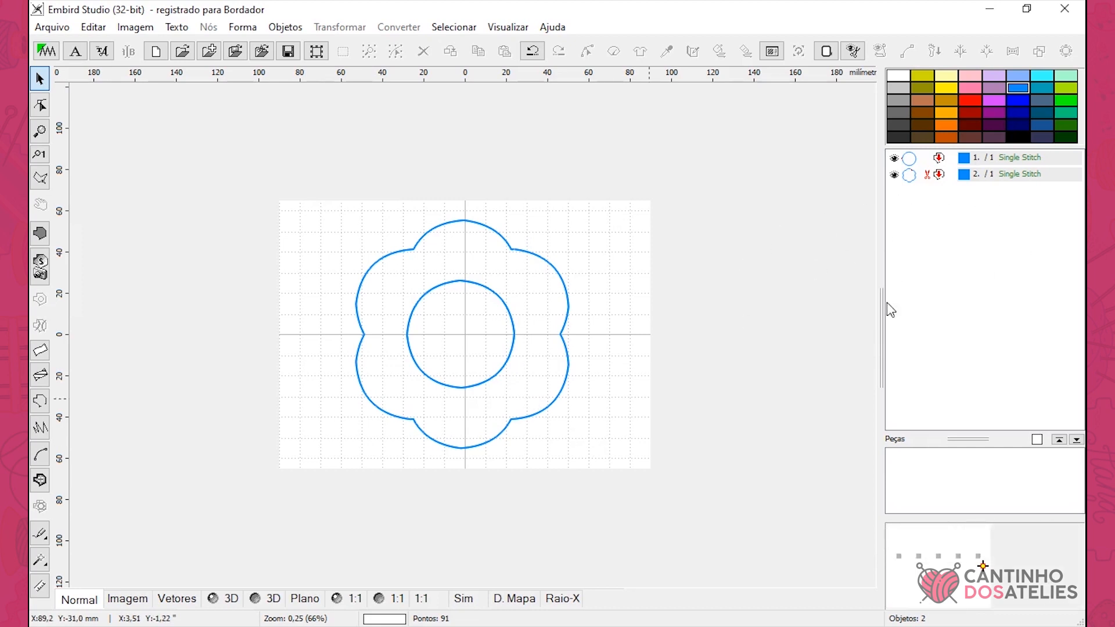
Recolour the inner circle and the flower outline with the same dark navy blue thread colour.
click(913, 176)
click(916, 164)
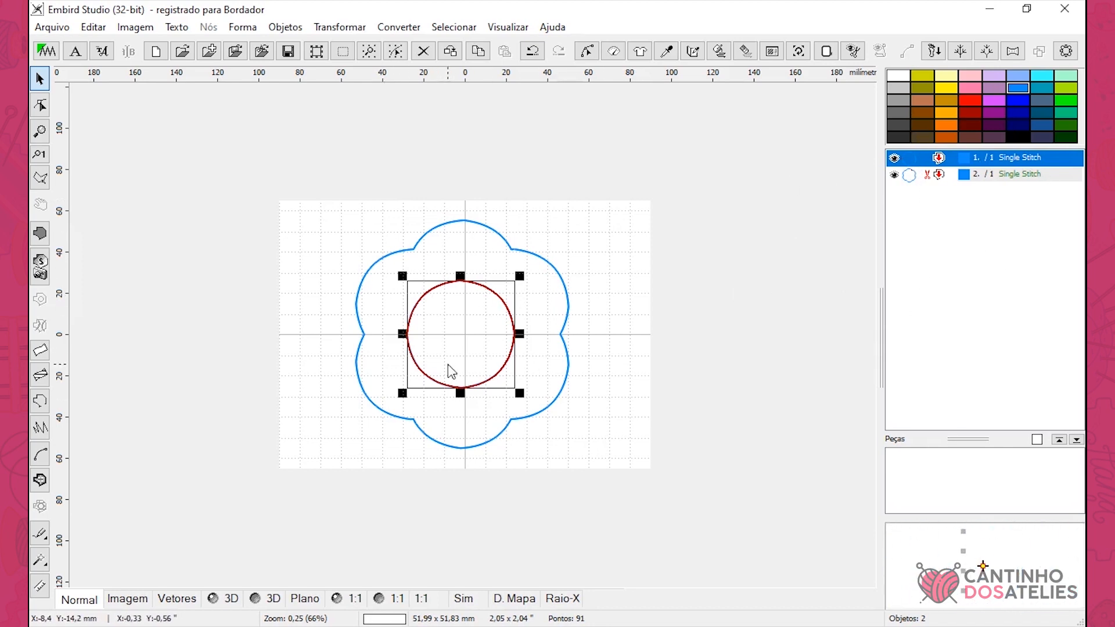
click(946, 112)
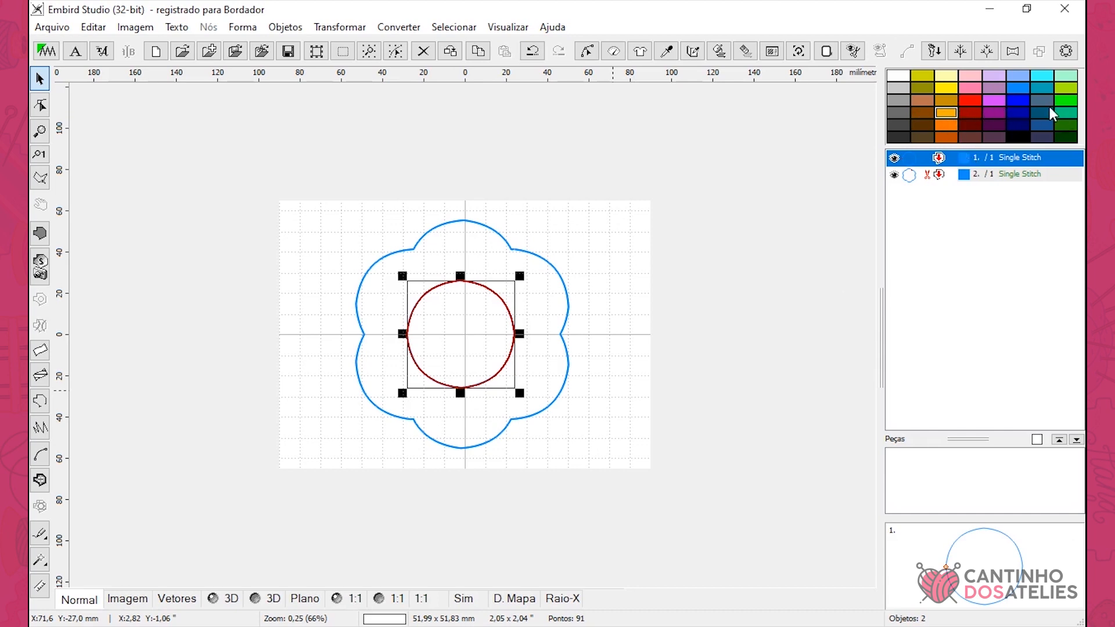
click(1019, 123)
click(1019, 112)
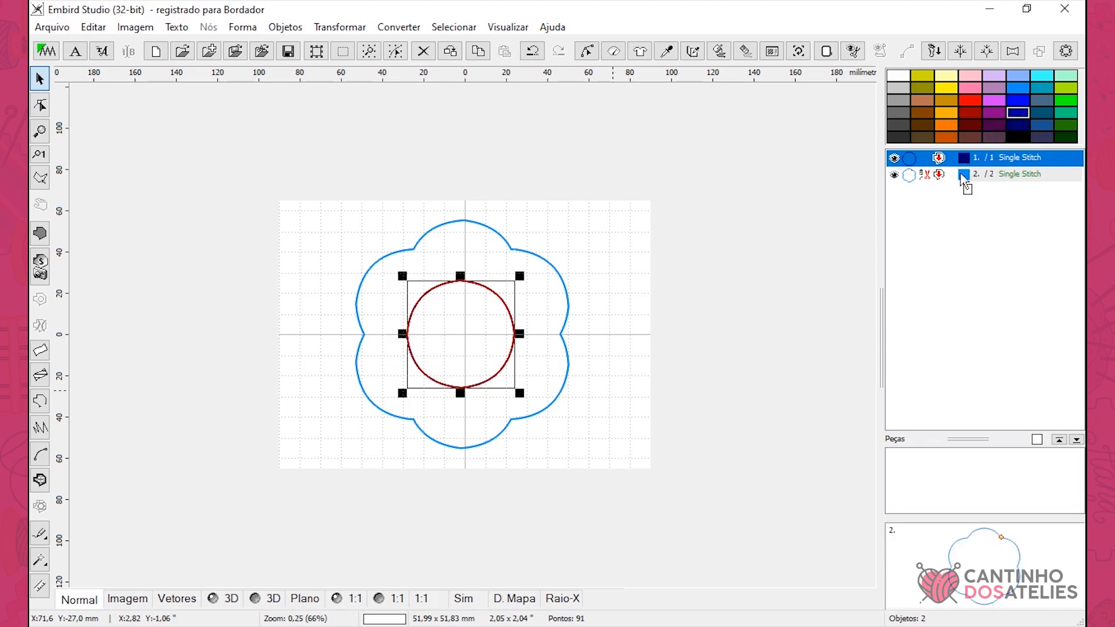
click(962, 175)
click(1017, 123)
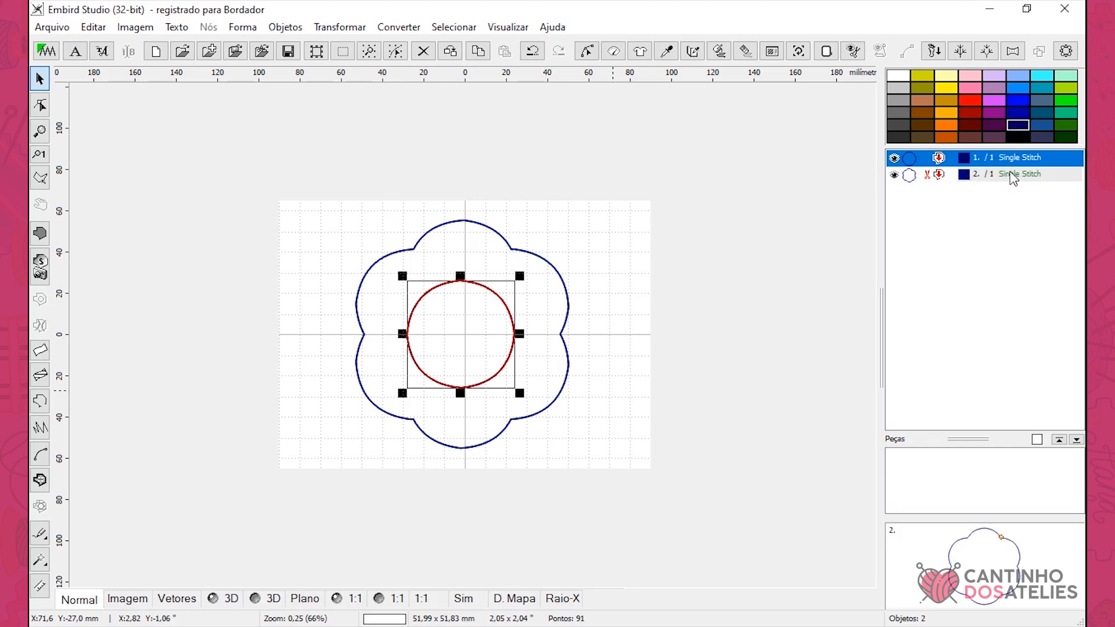
click(605, 231)
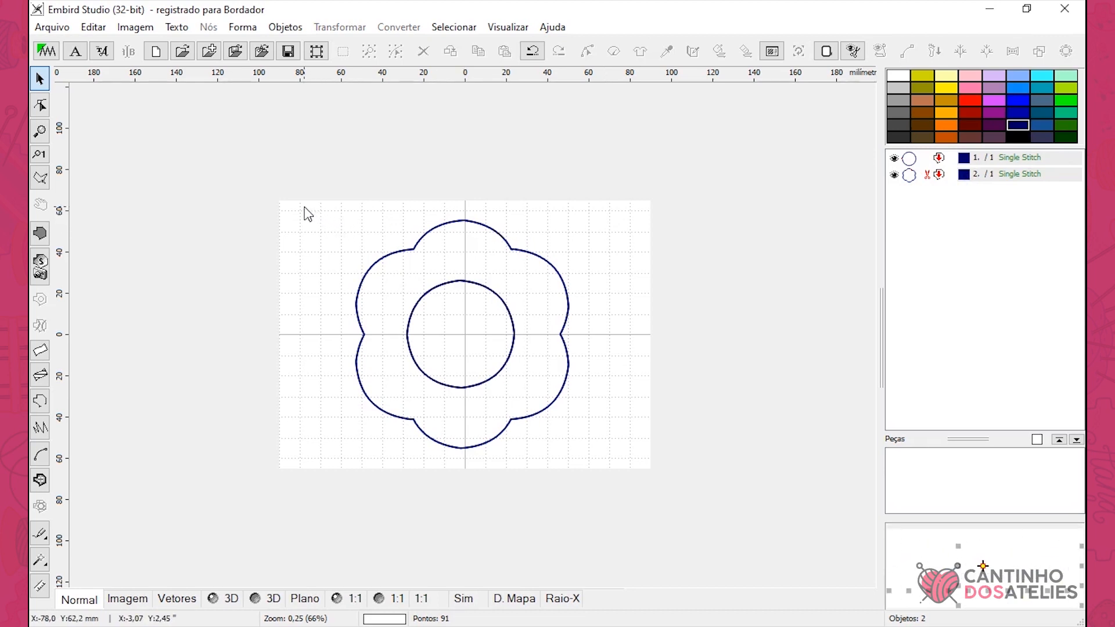
Duplicate the flower contour and inner circle together and align the copies over the originals.
drag(304, 207, 632, 465)
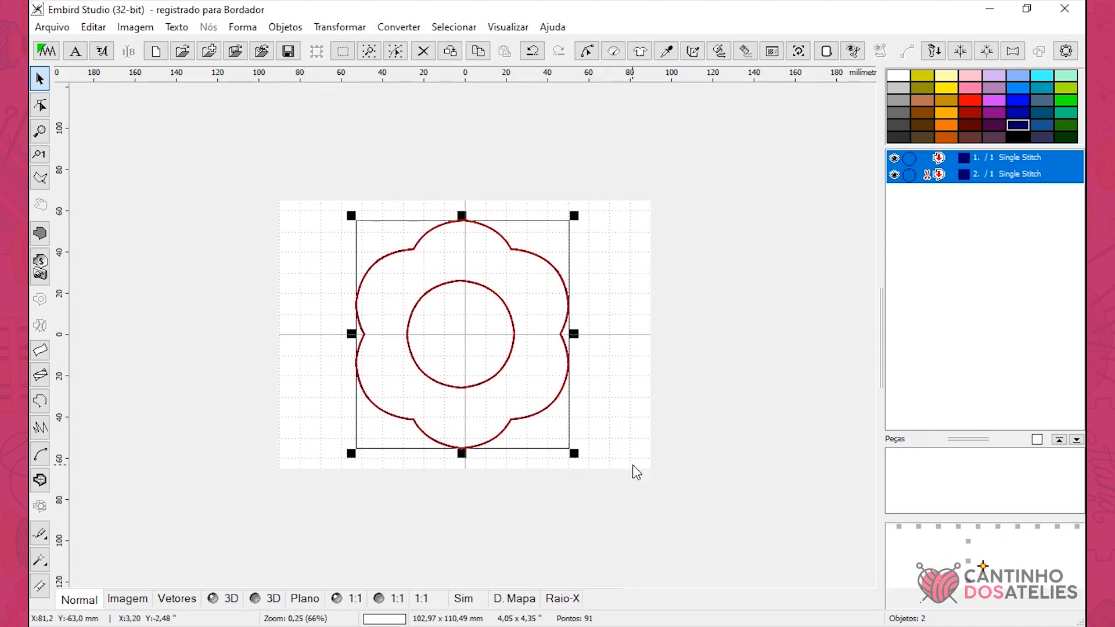
right_click(550, 414)
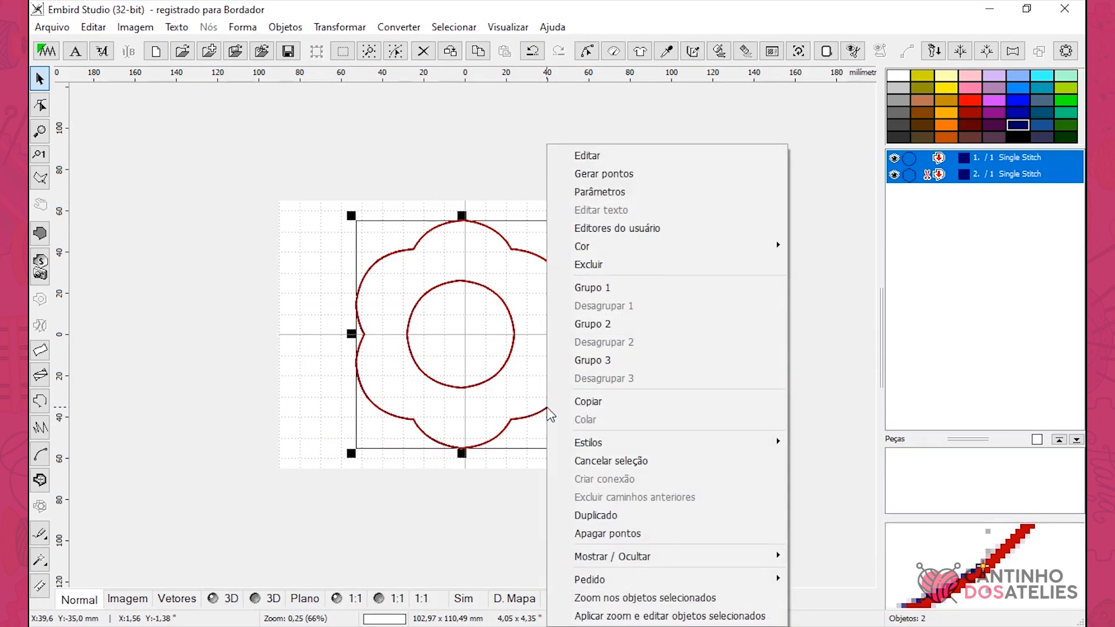
click(664, 522)
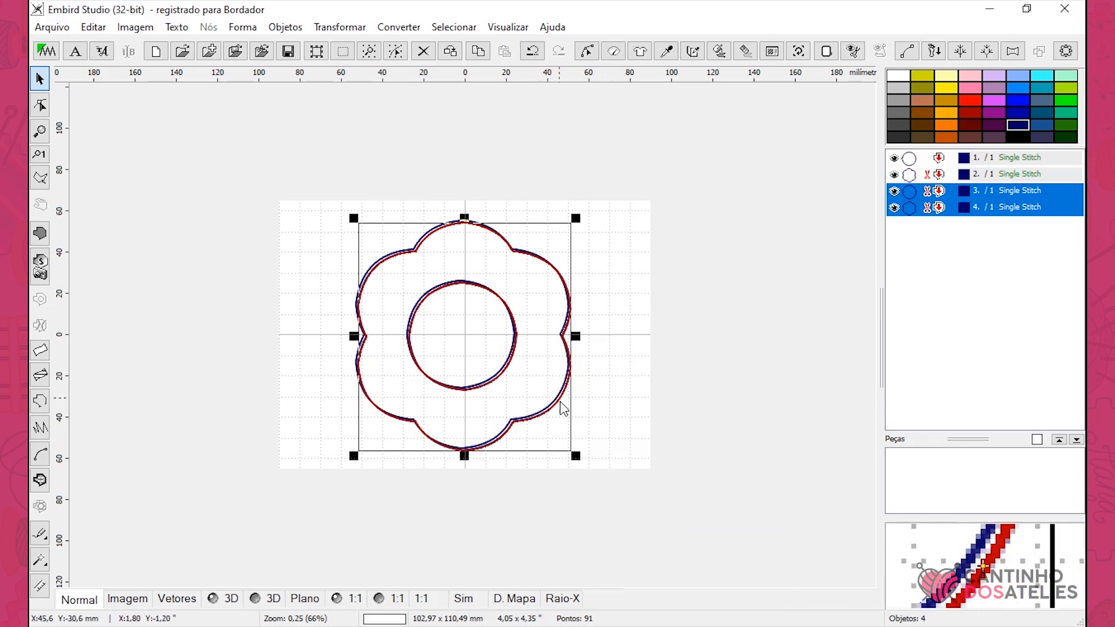
drag(555, 402, 555, 399)
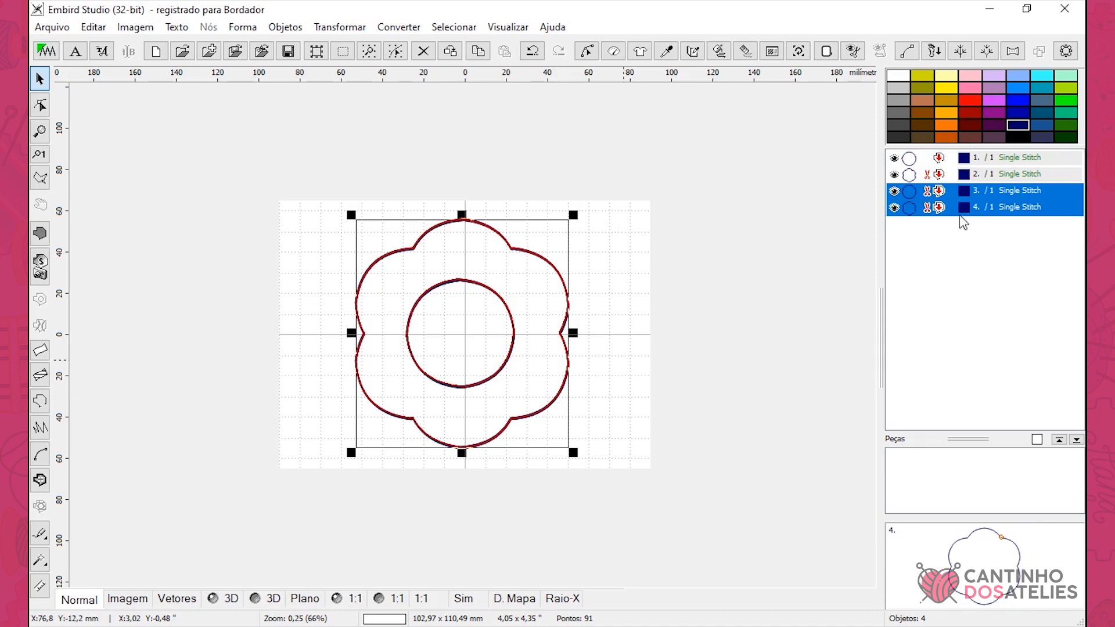
Recolour the duplicated inner circle orange-yellow and the duplicated flower contour pink.
click(943, 277)
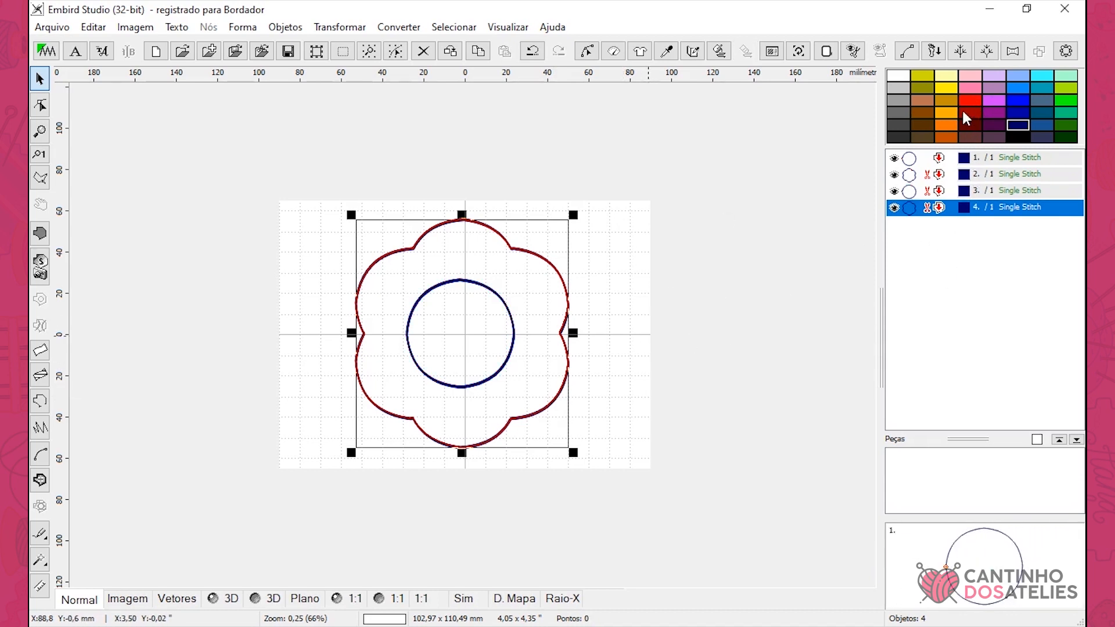
drag(951, 113, 967, 191)
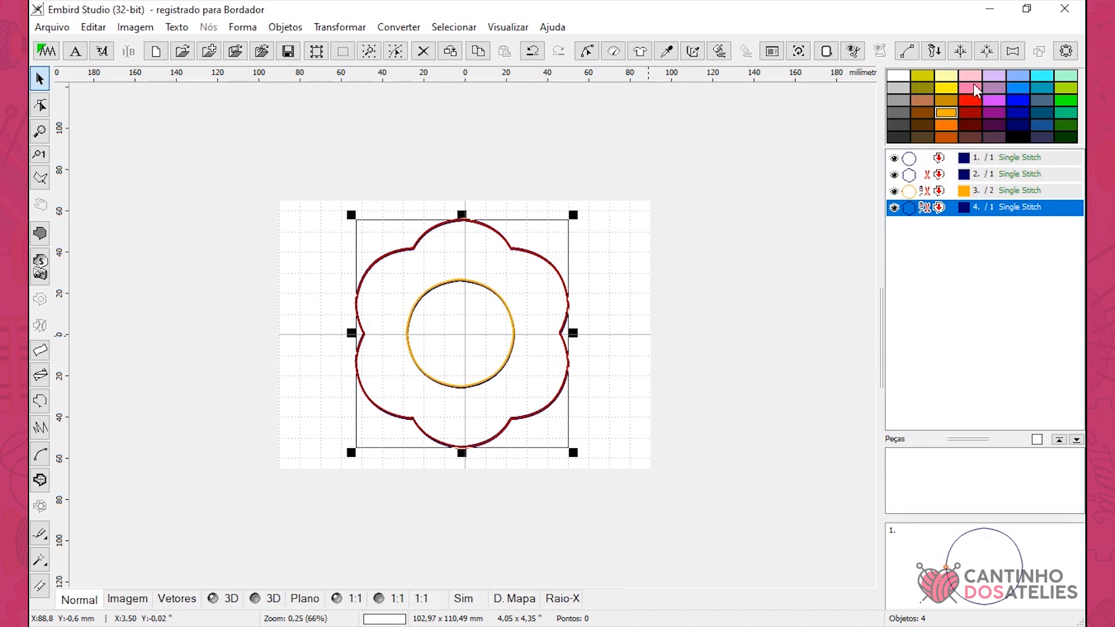
drag(974, 87, 968, 210)
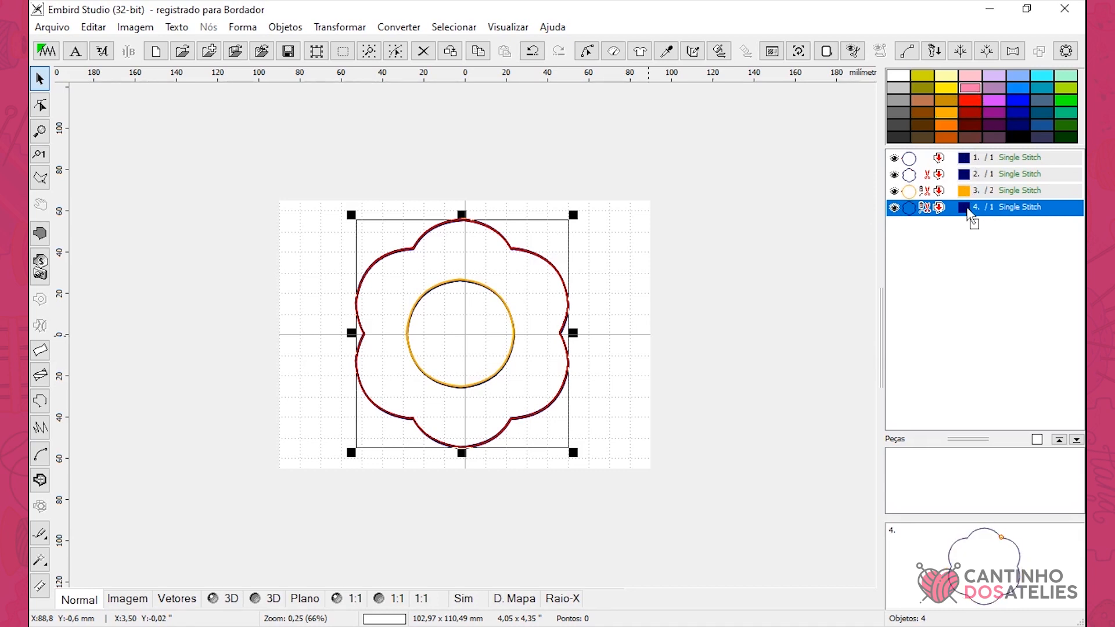
click(637, 401)
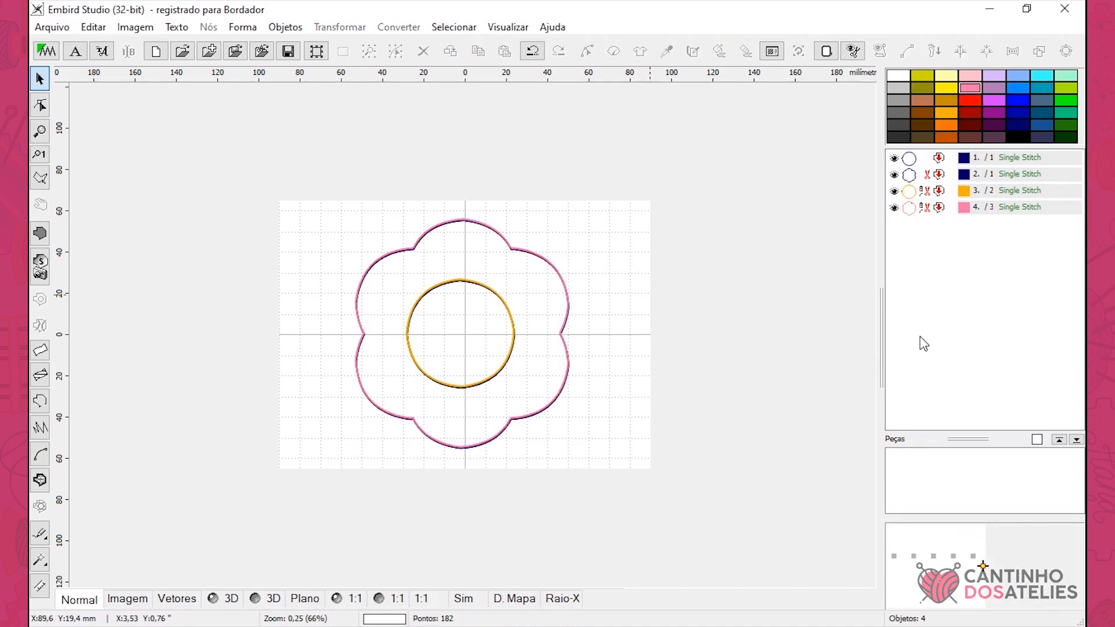
Apply the Blanket Stitch sample to the orange-yellow circle and the pink flower contour together.
click(910, 194)
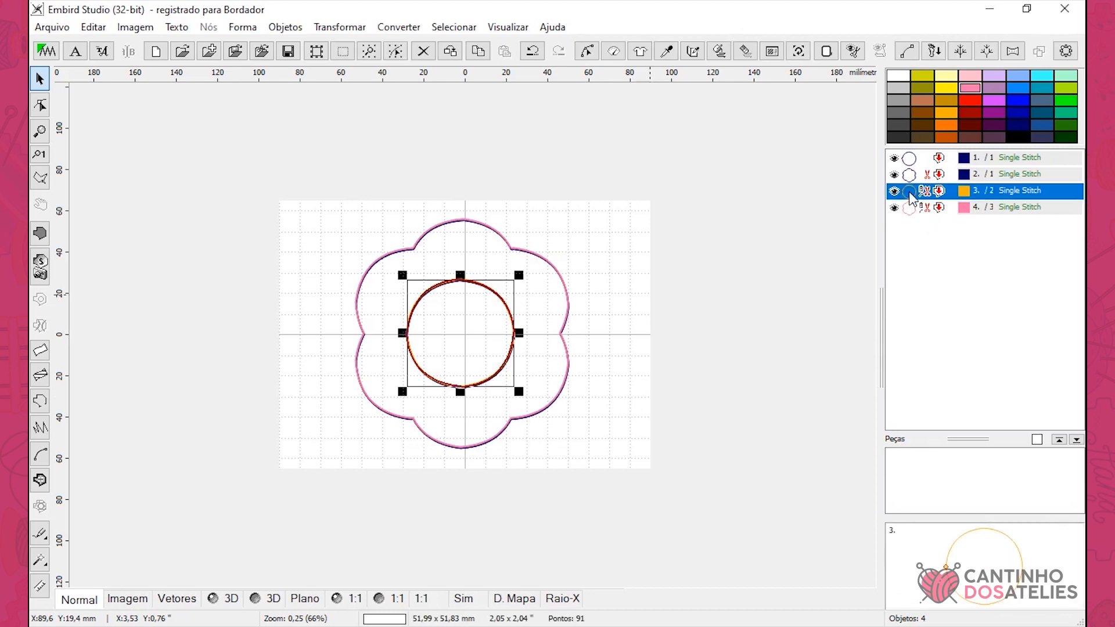
click(912, 212)
click(908, 194)
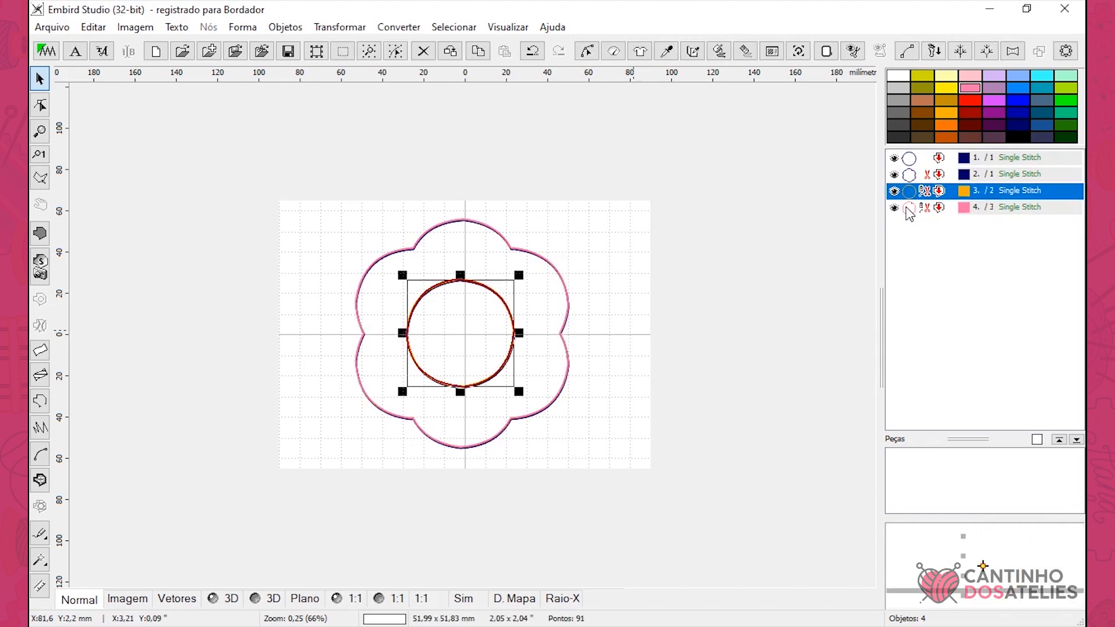
ctrl+click(910, 209)
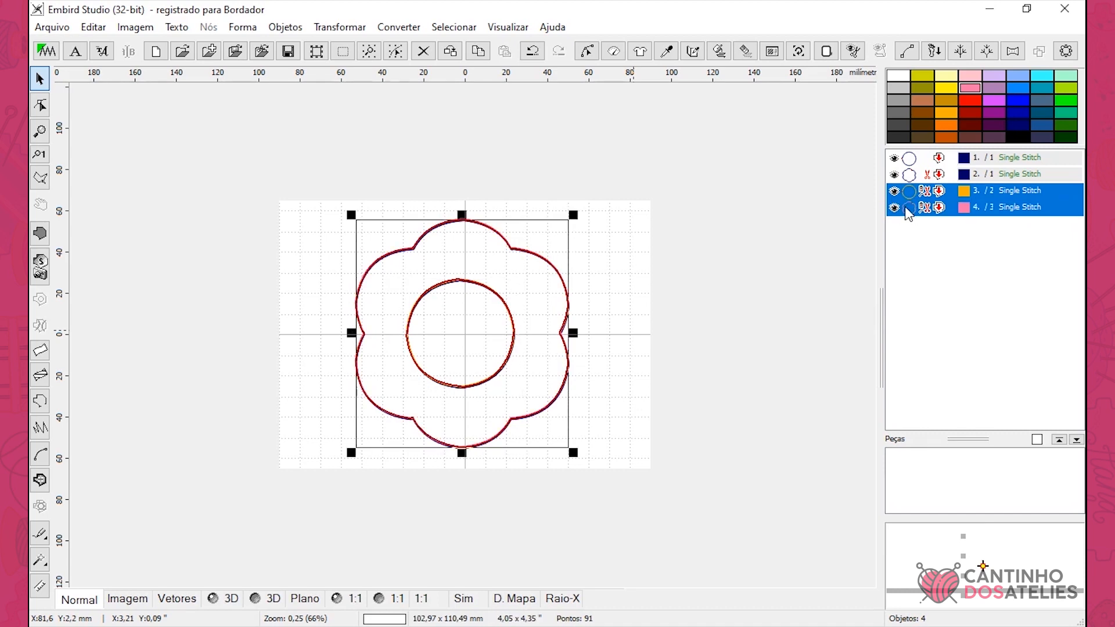
right_click(905, 207)
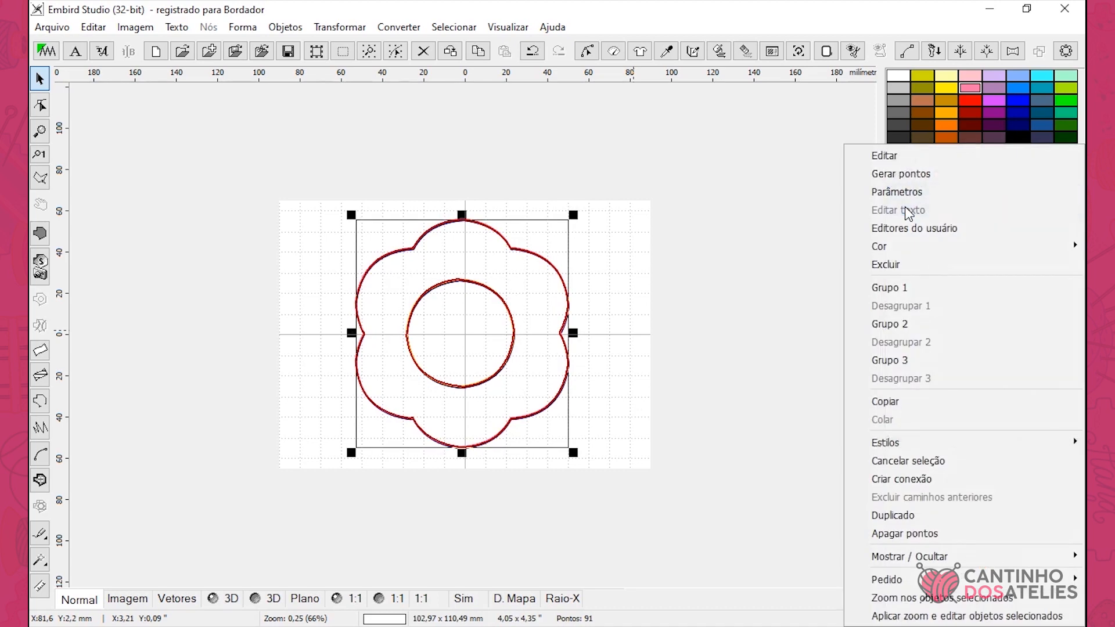
click(905, 192)
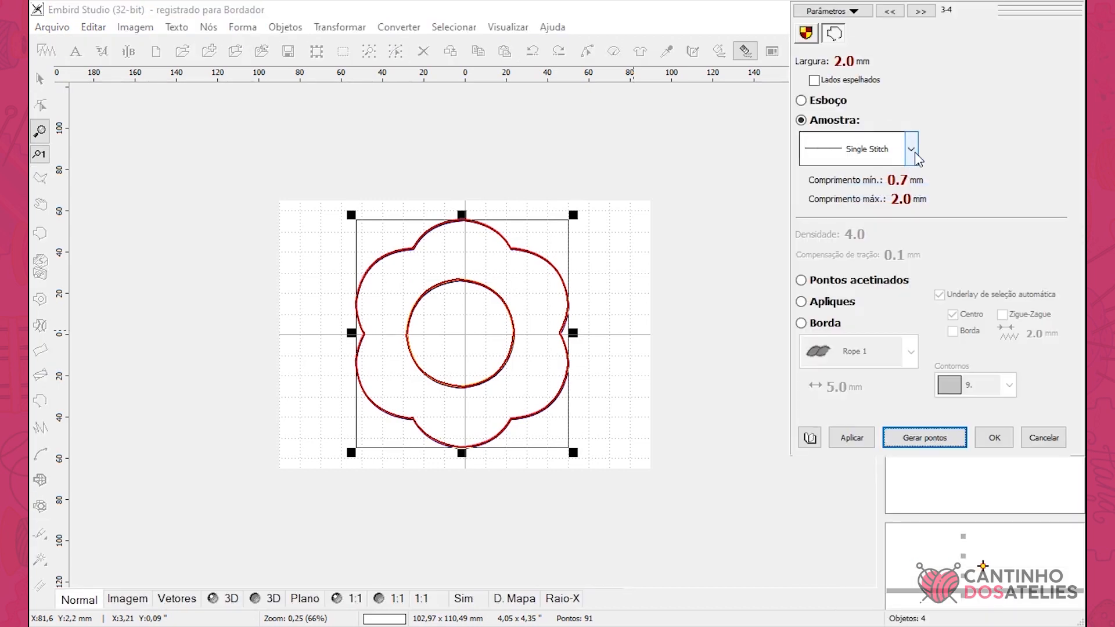
click(912, 149)
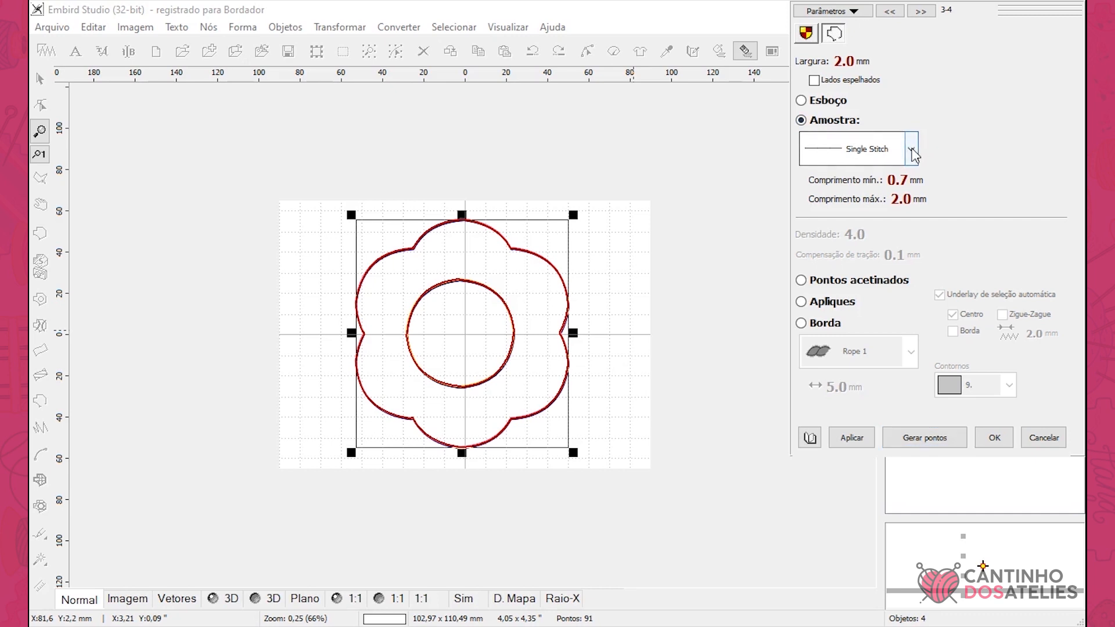
click(912, 150)
drag(911, 211, 920, 299)
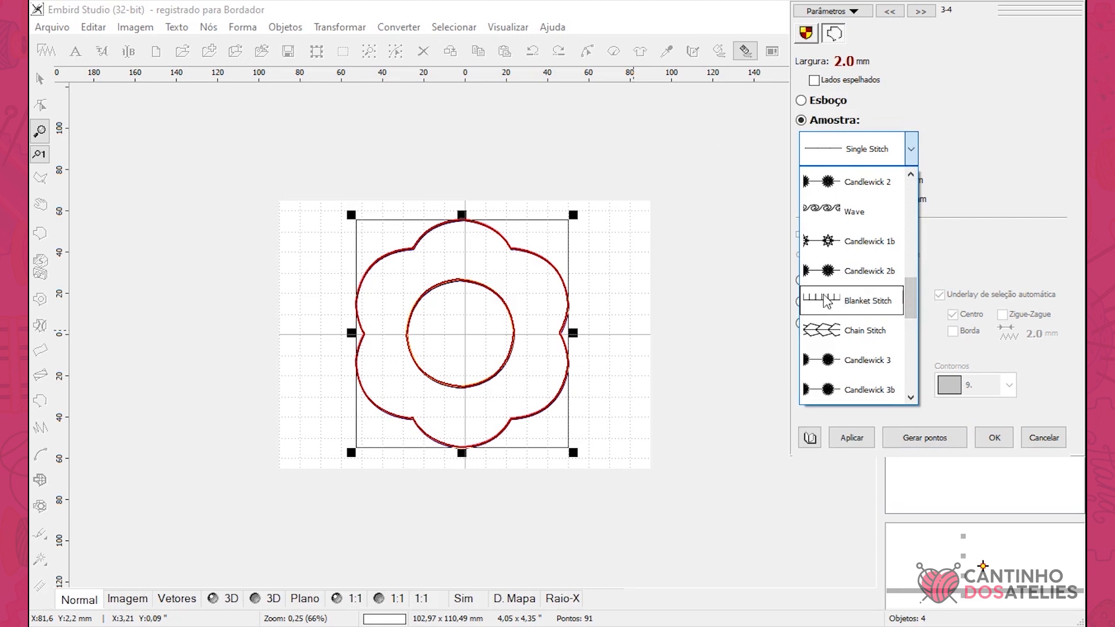
click(860, 308)
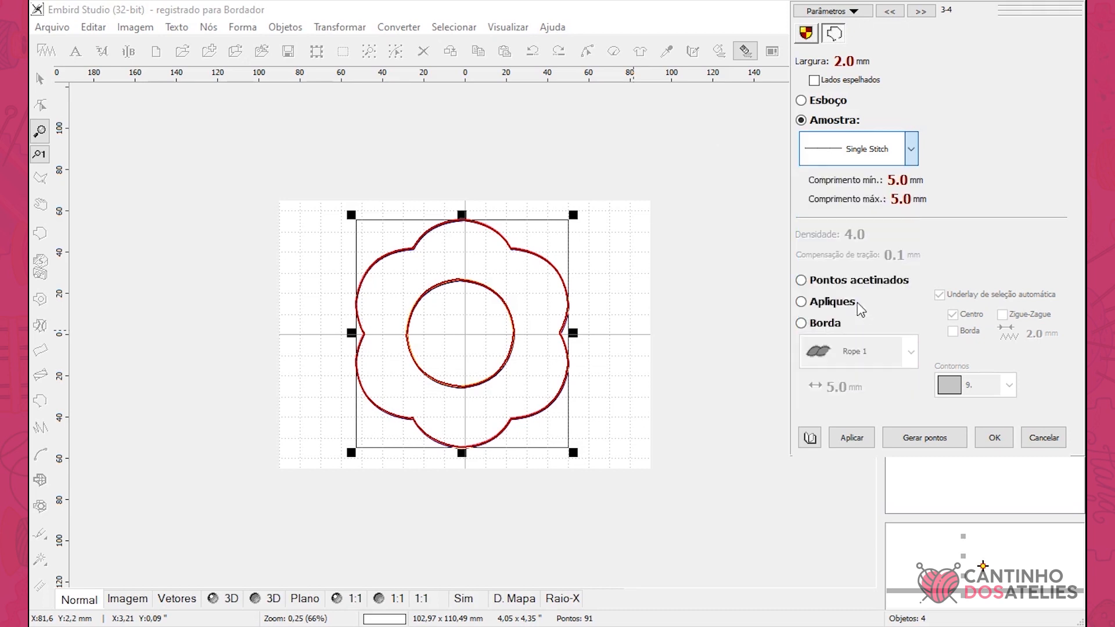
click(854, 438)
click(852, 439)
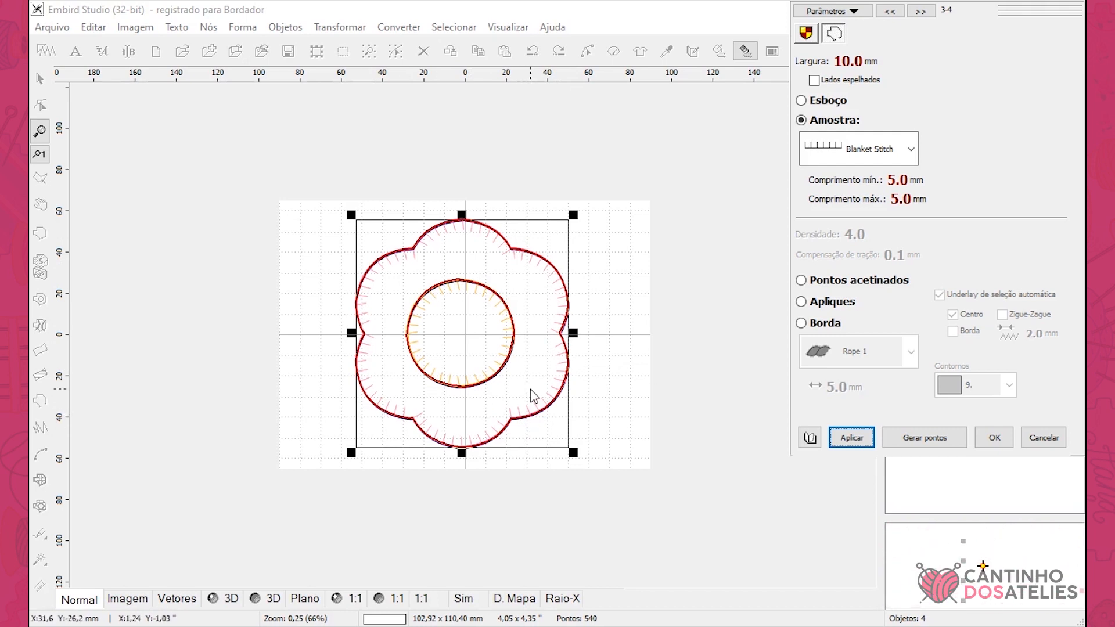
click(853, 439)
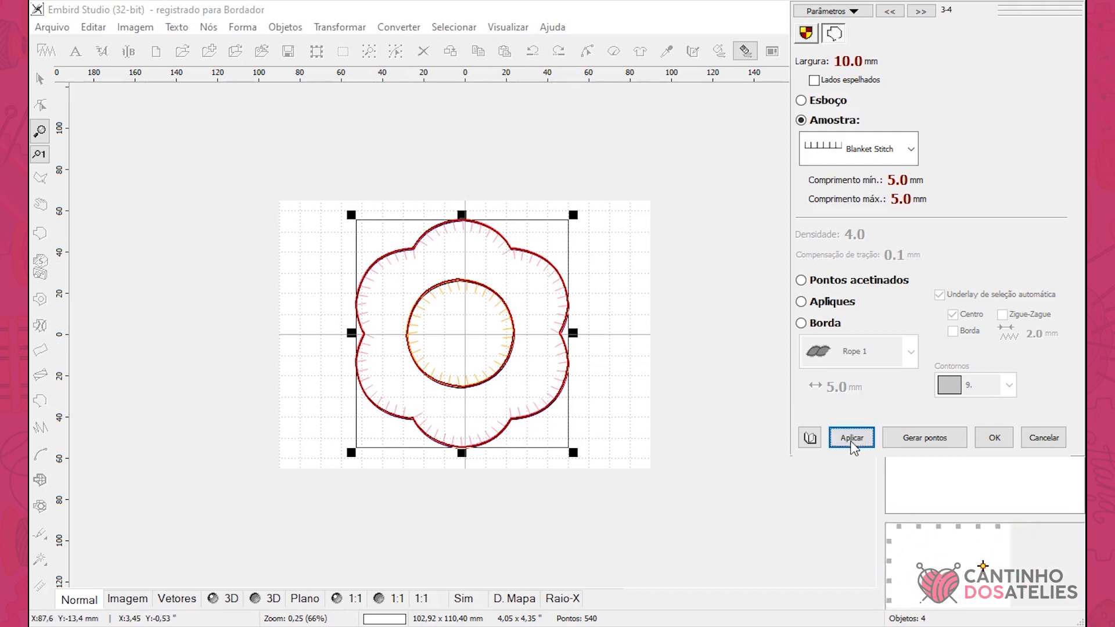
click(996, 441)
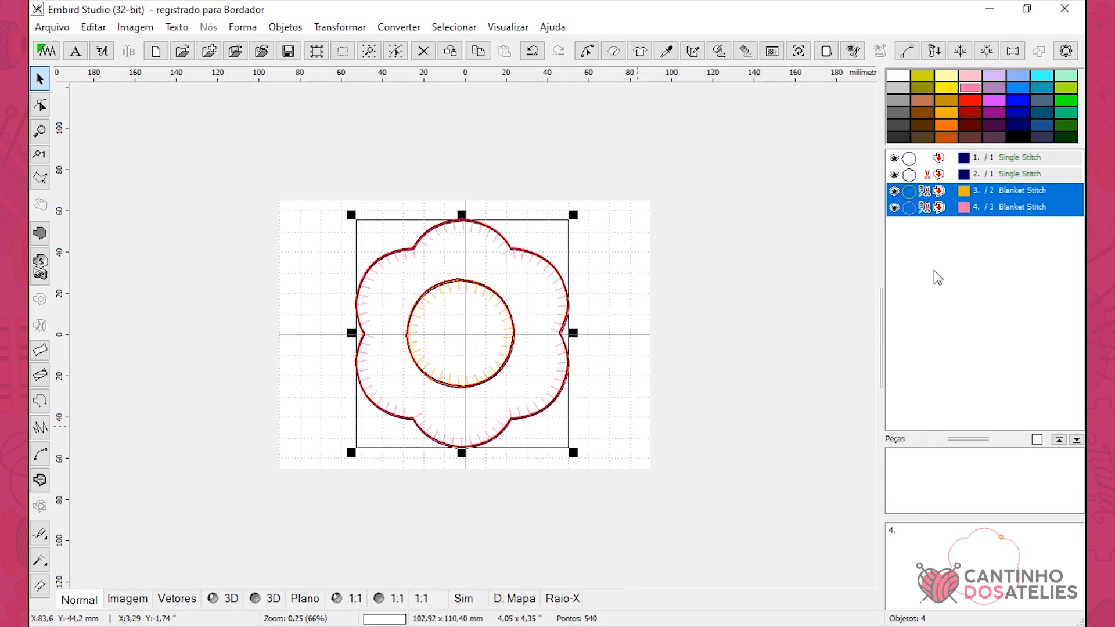
Duplicate the two navy Single Stitch outlines, flower and inner circle, and align the copies over the originals.
click(917, 159)
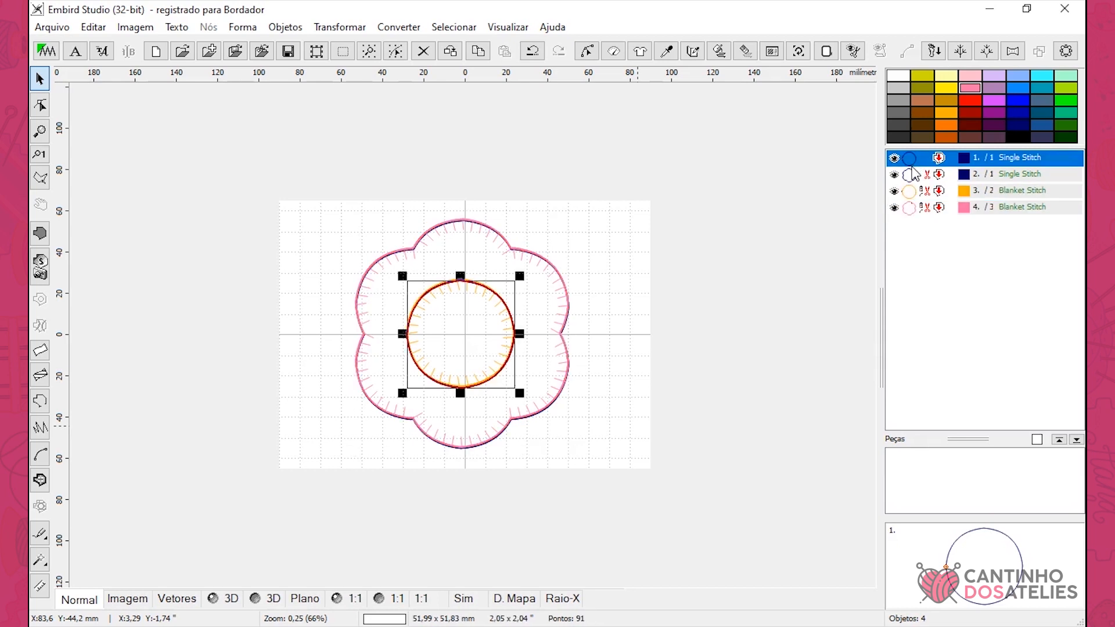
click(918, 191)
click(918, 174)
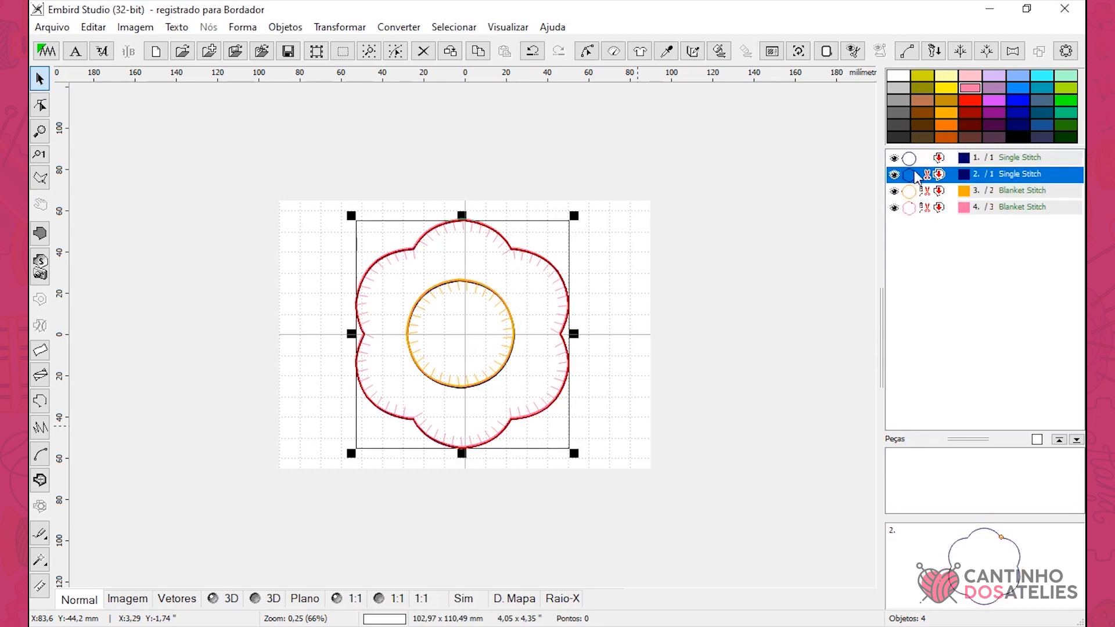
ctrl+click(917, 159)
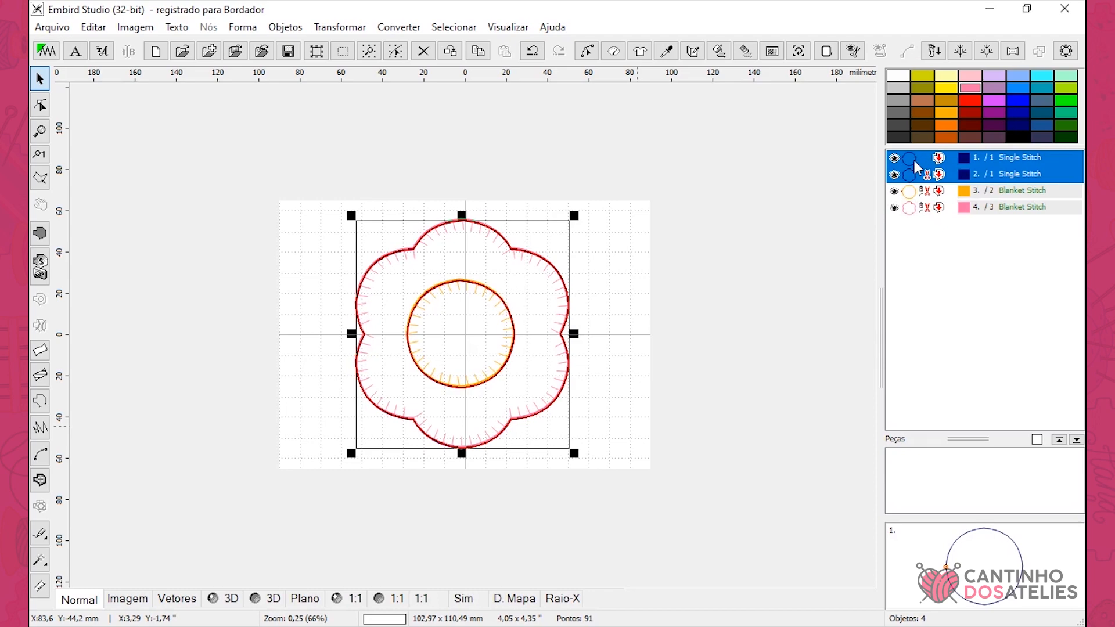
right_click(916, 169)
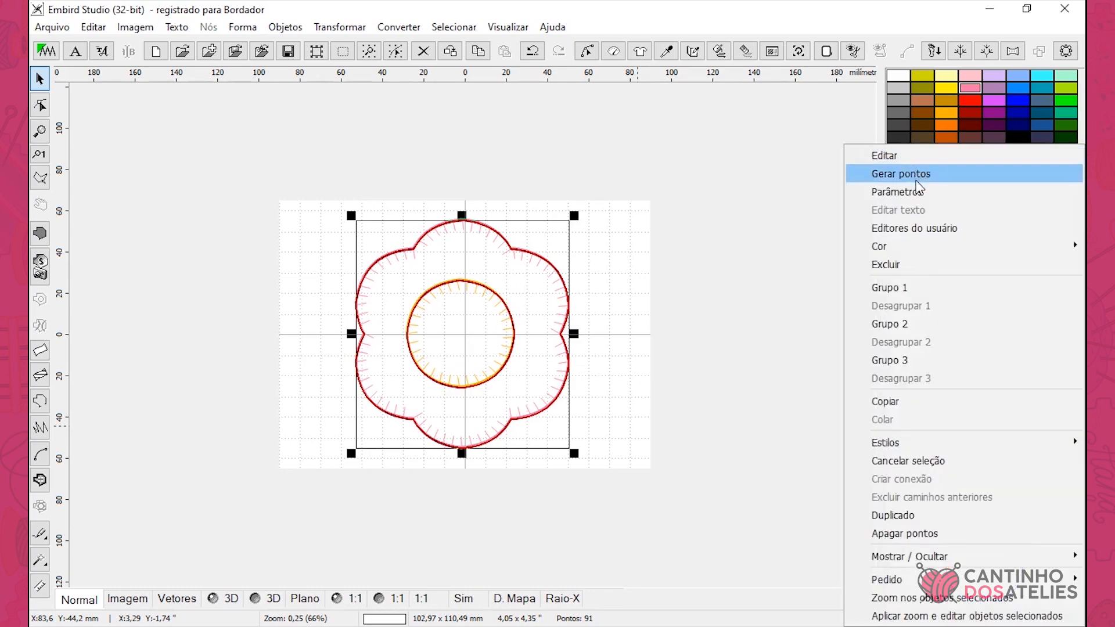
click(912, 514)
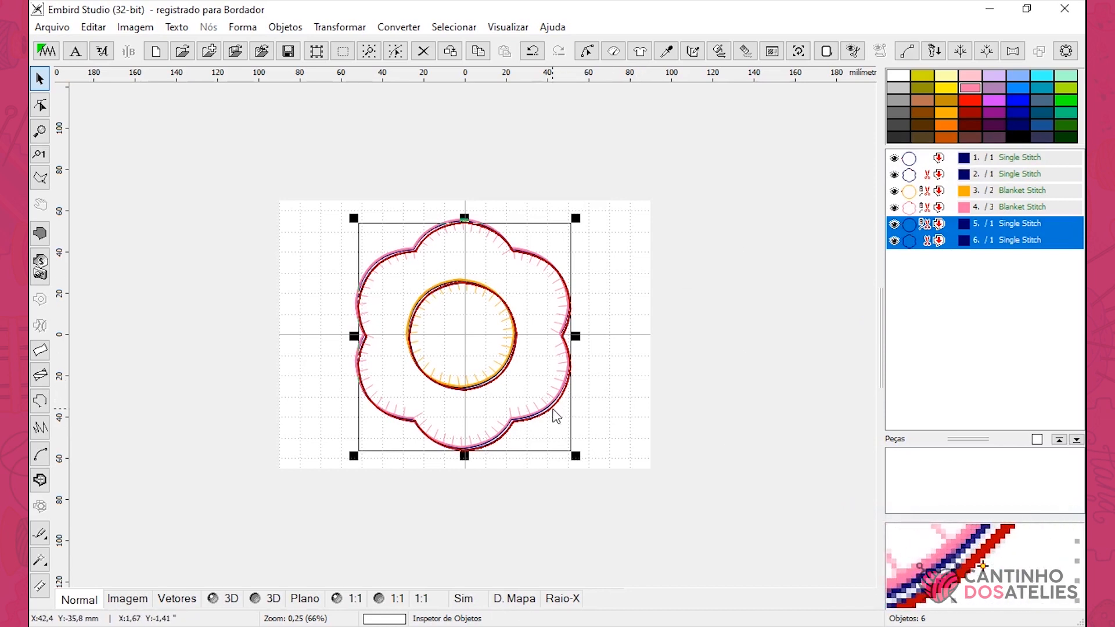
drag(553, 409, 550, 409)
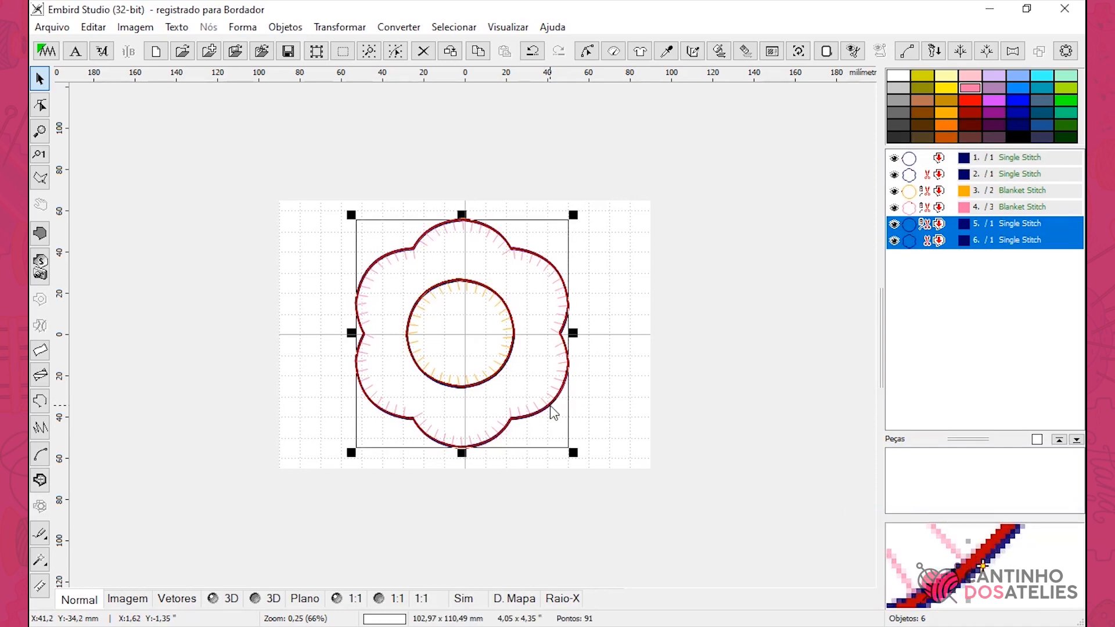
Switch the new navy circle and flower copies to the Esboço outline type with a 2.0 mm width and apply it.
right_click(908, 231)
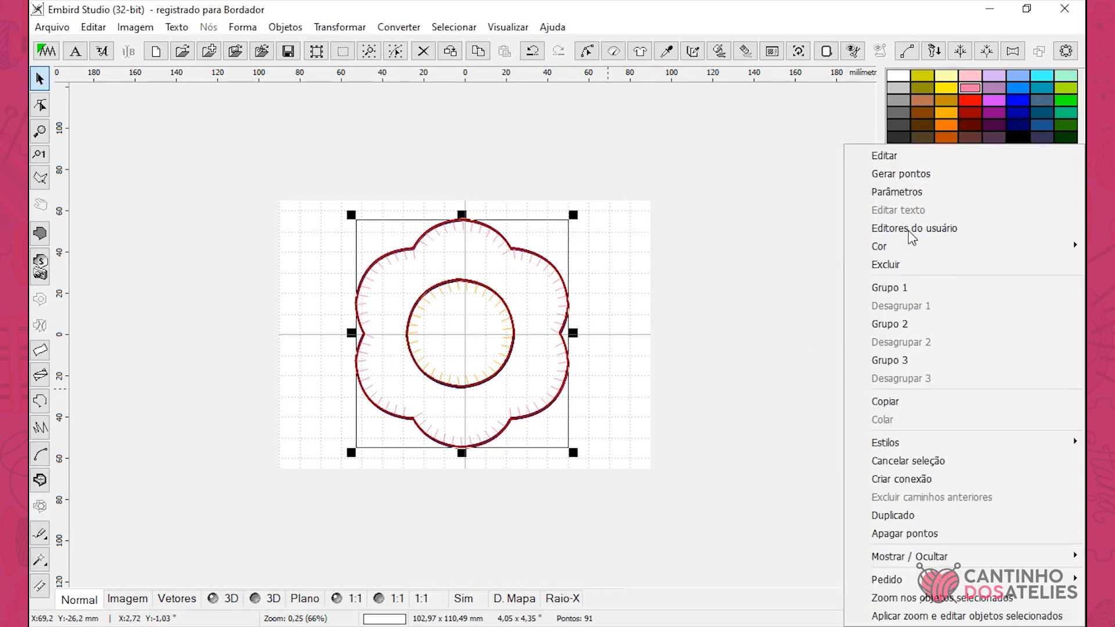
click(909, 190)
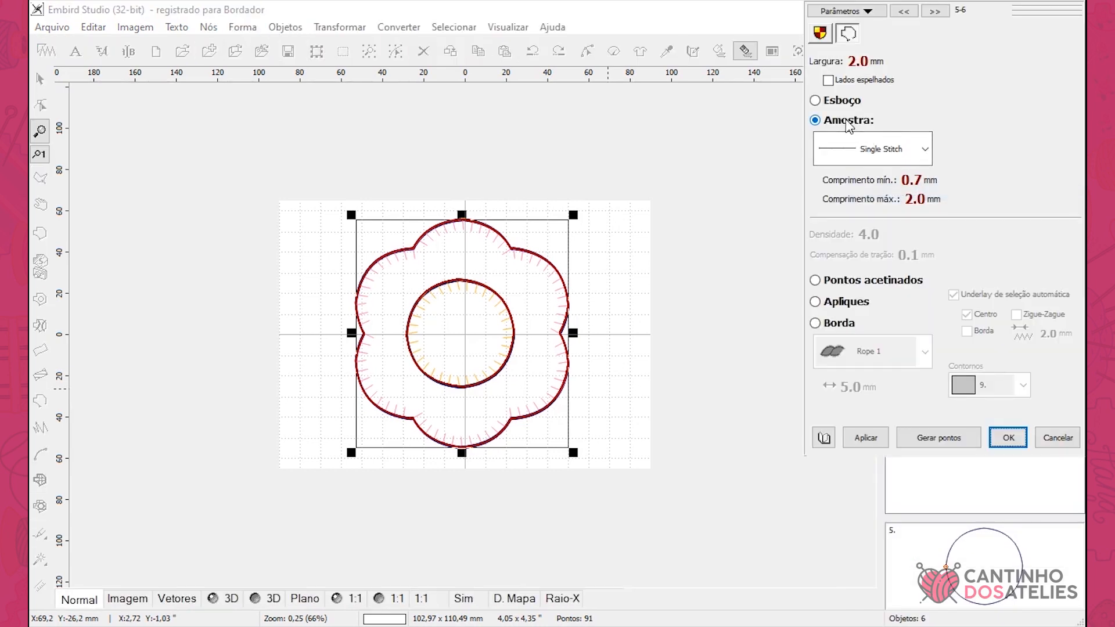
click(816, 100)
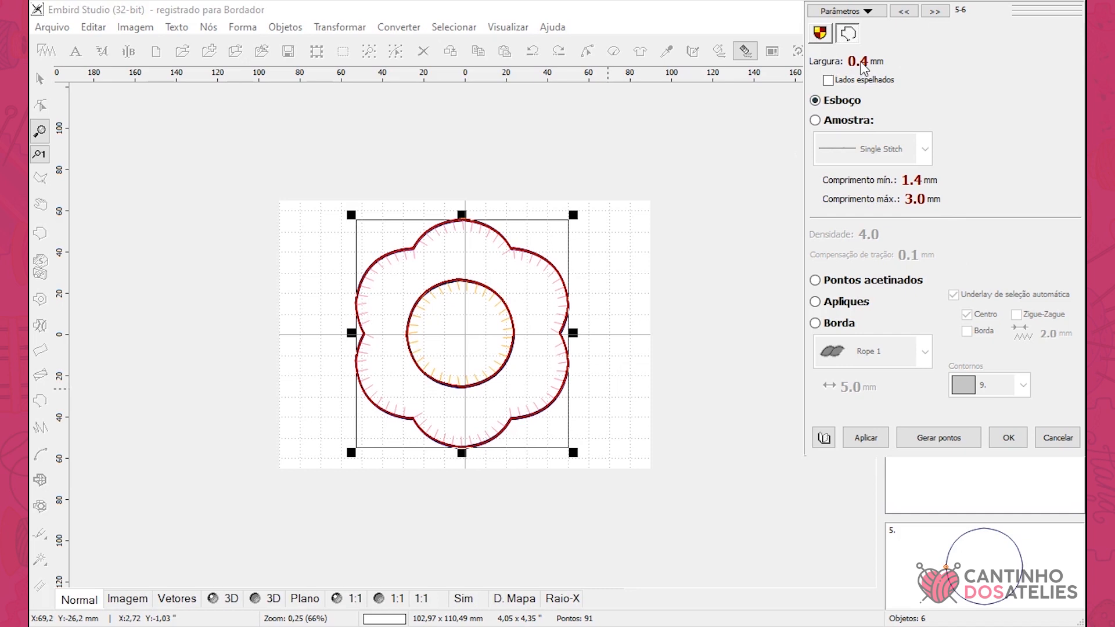
click(818, 64)
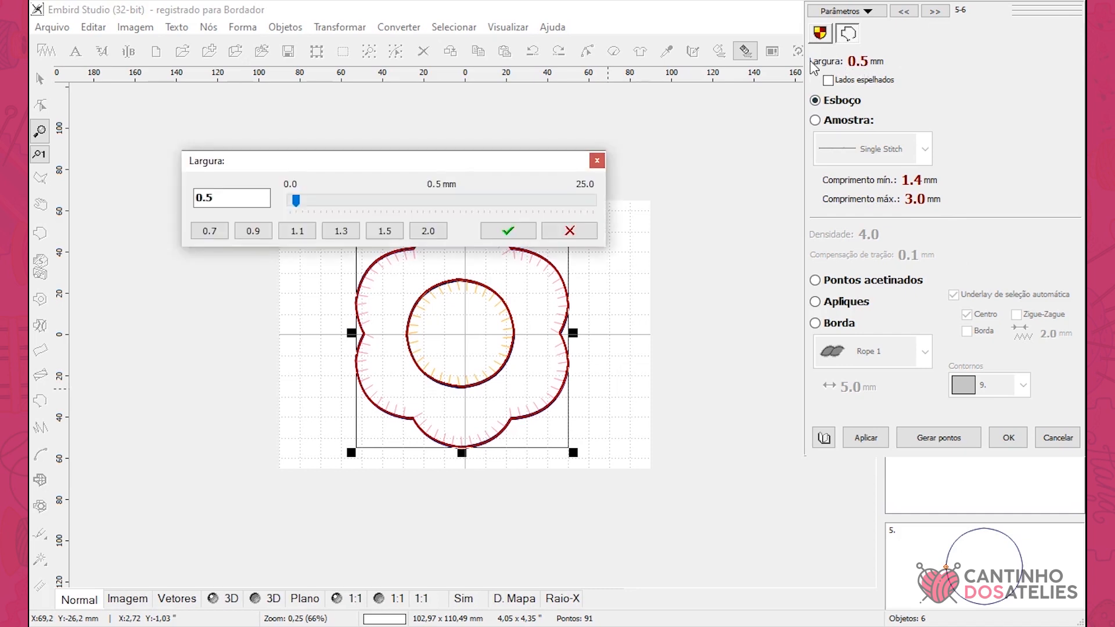
click(434, 233)
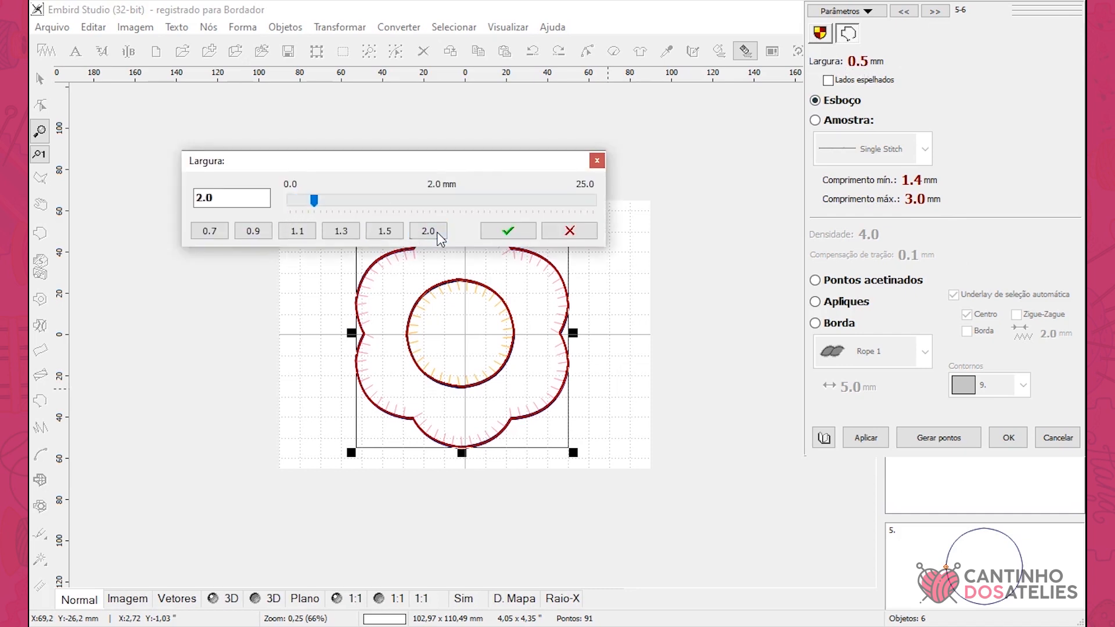
click(524, 238)
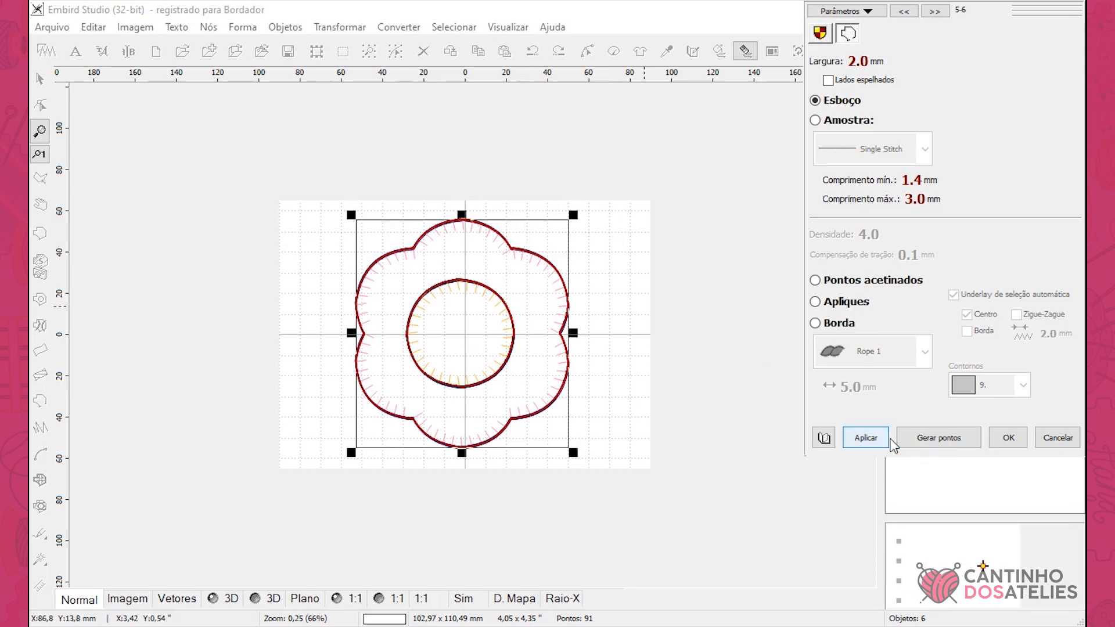
click(865, 438)
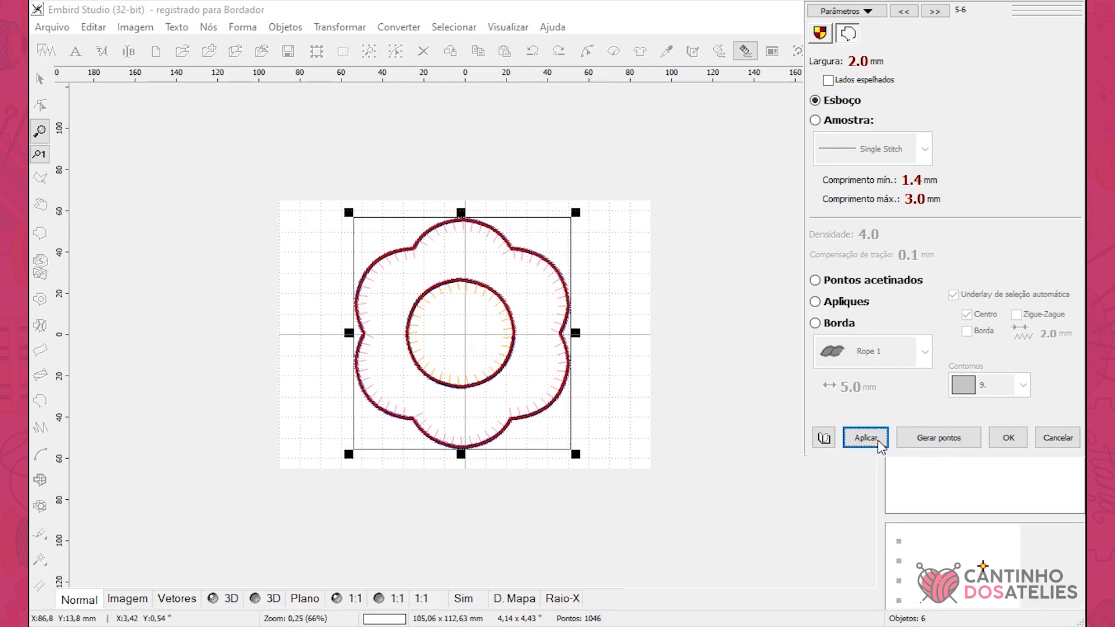
Increase the Esboço width of the new circle and flower copies to 5.0 mm and apply it.
click(824, 63)
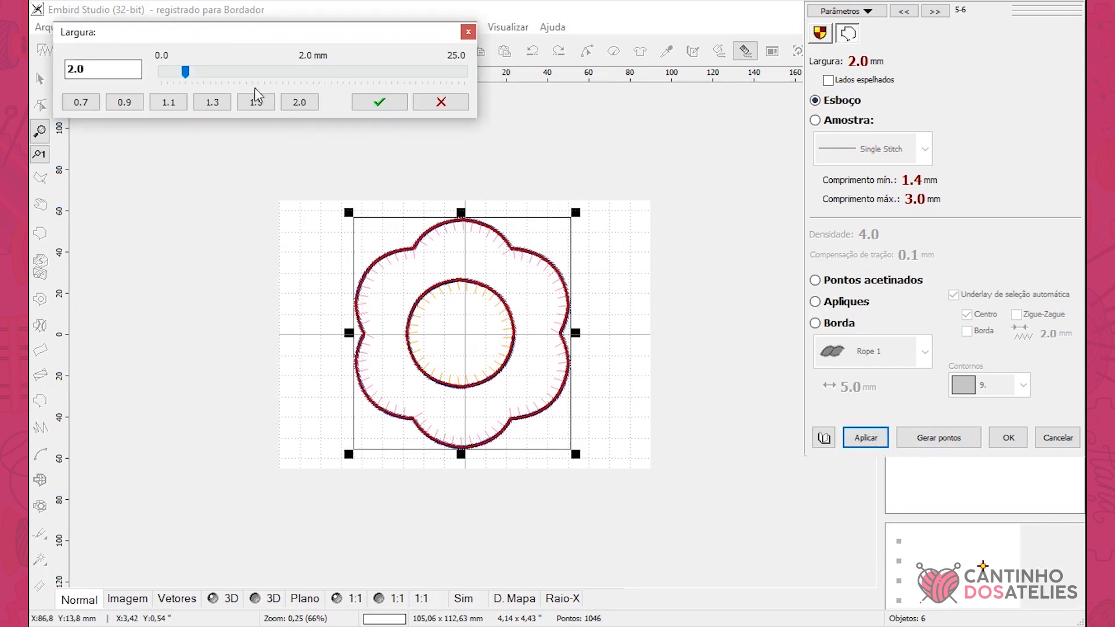
drag(186, 72, 221, 75)
click(380, 103)
click(869, 439)
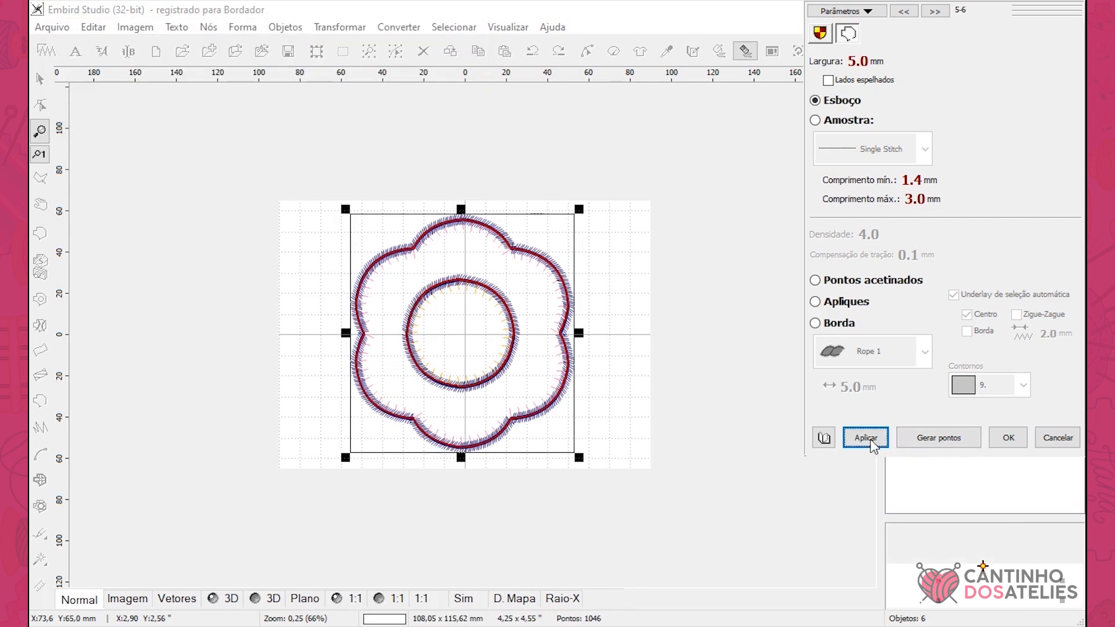
Set the width of the Esboço circle and flower copies to 7.0 mm and apply it.
click(848, 63)
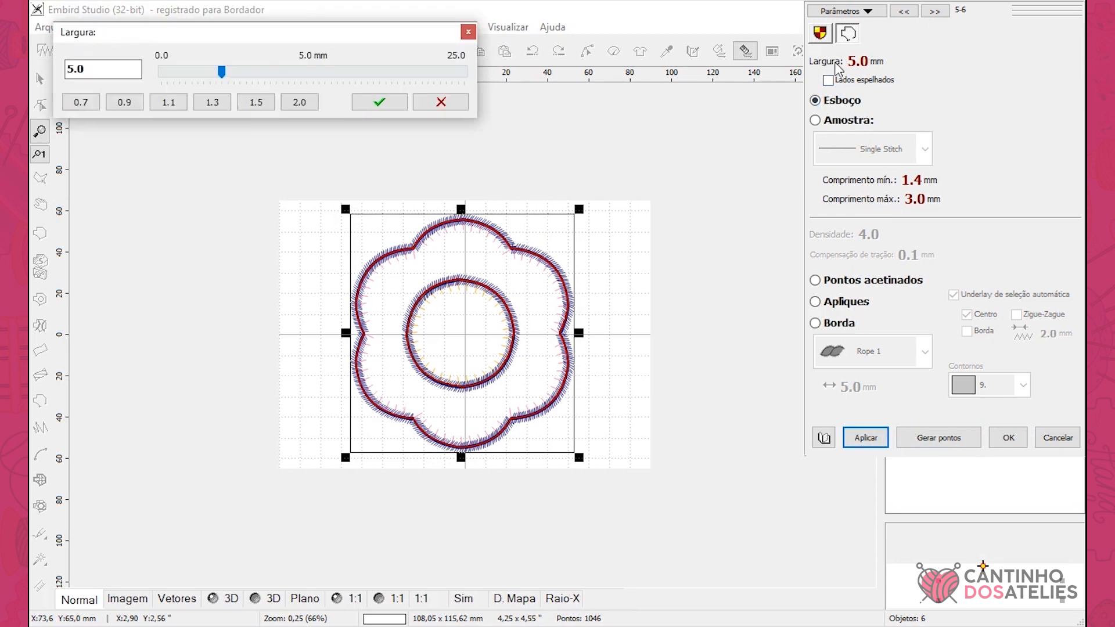
double_click(92, 86)
text(7)
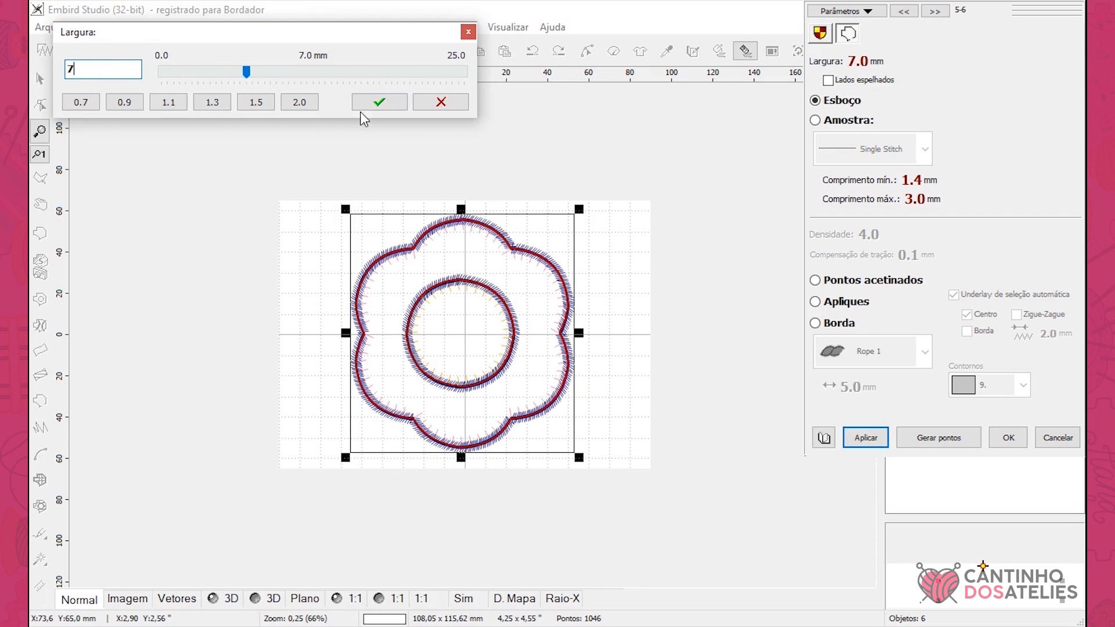
click(378, 102)
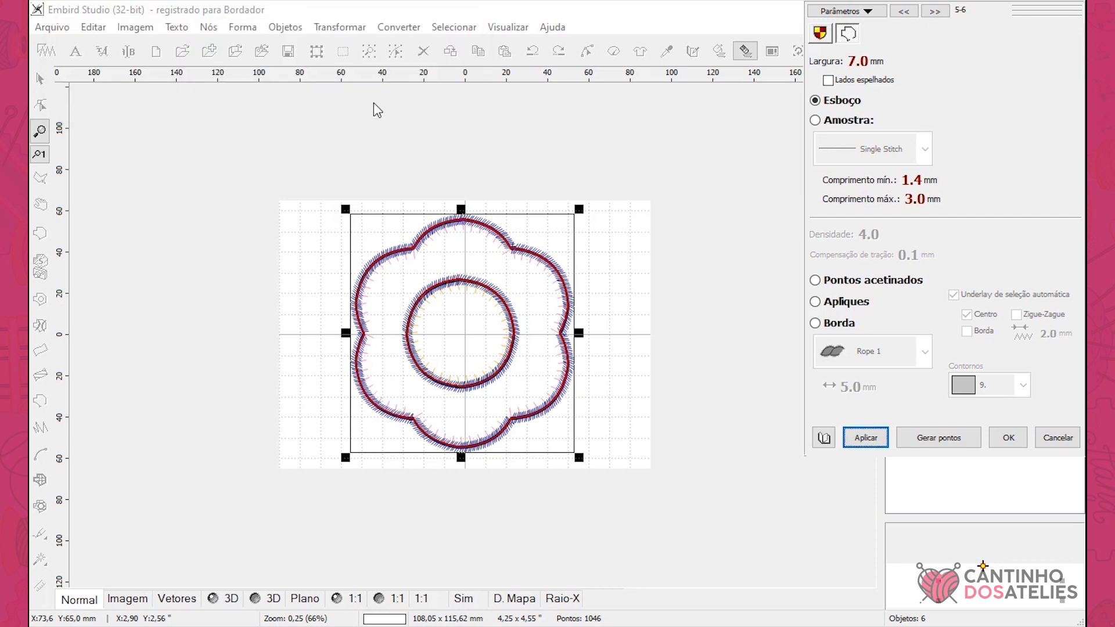
click(878, 439)
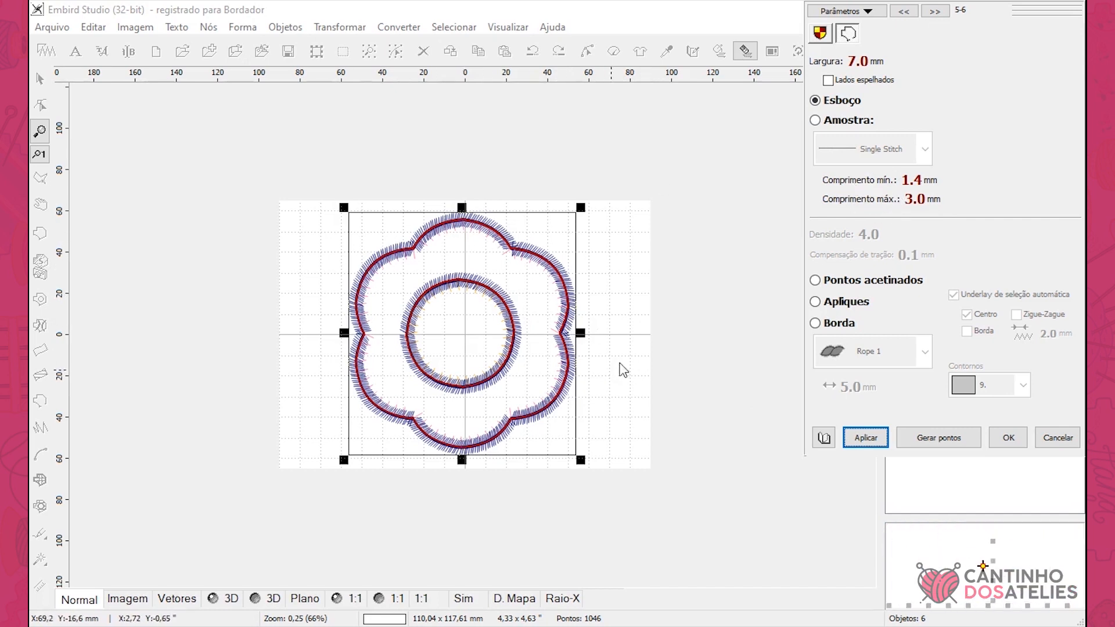
Set the Esboço copies' minimum length to 1.0 mm and maximum length to 1.5 mm, and apply both.
click(876, 179)
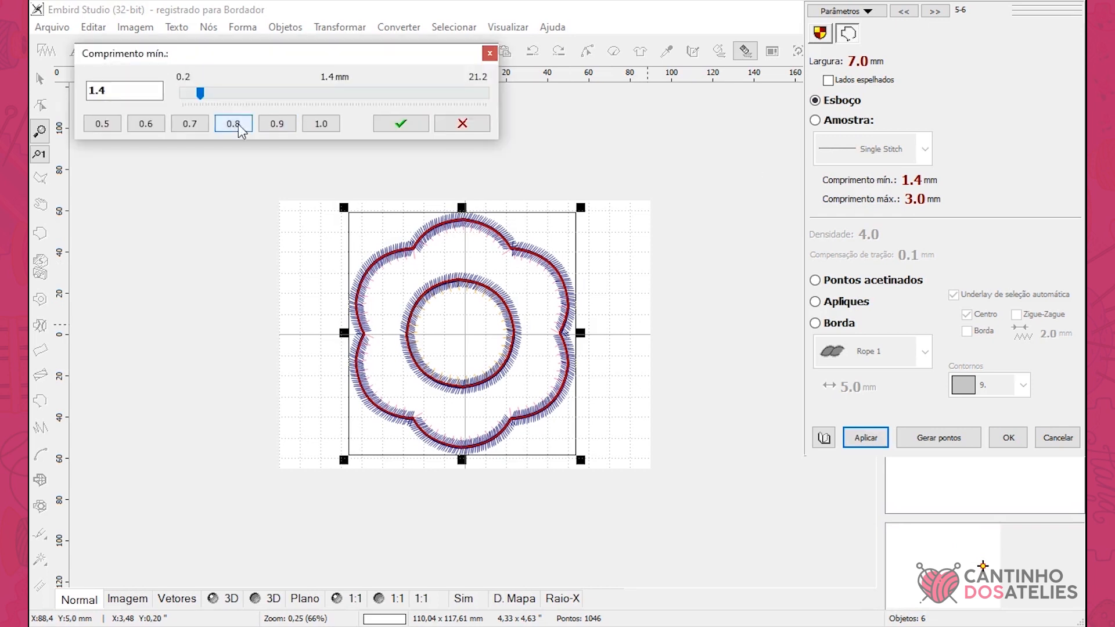
drag(200, 93, 196, 99)
click(408, 124)
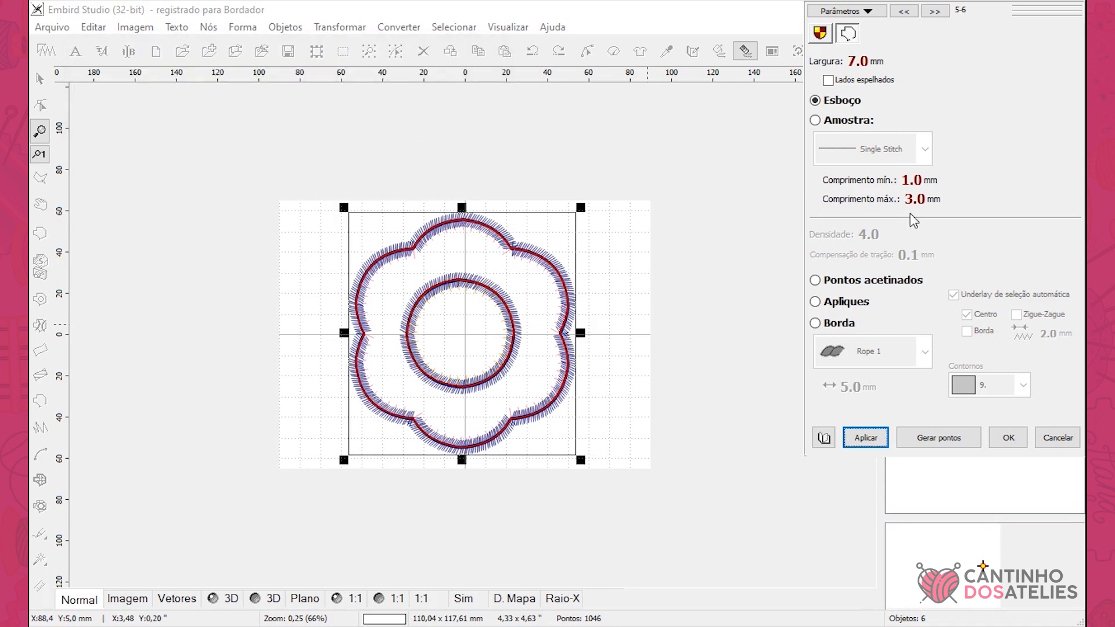
click(872, 200)
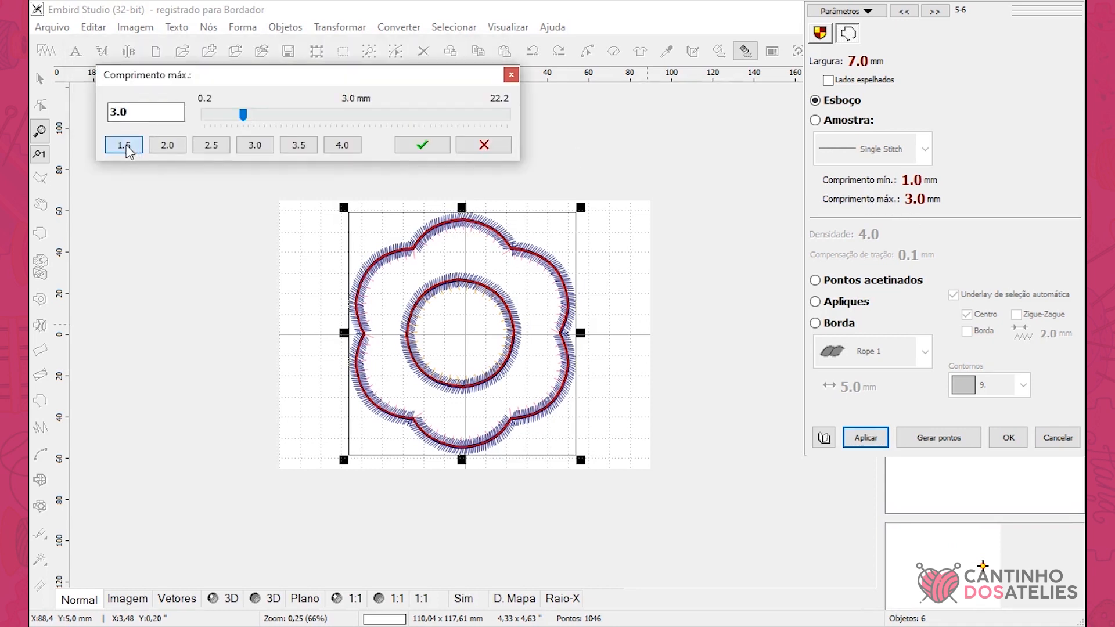
click(124, 144)
click(415, 146)
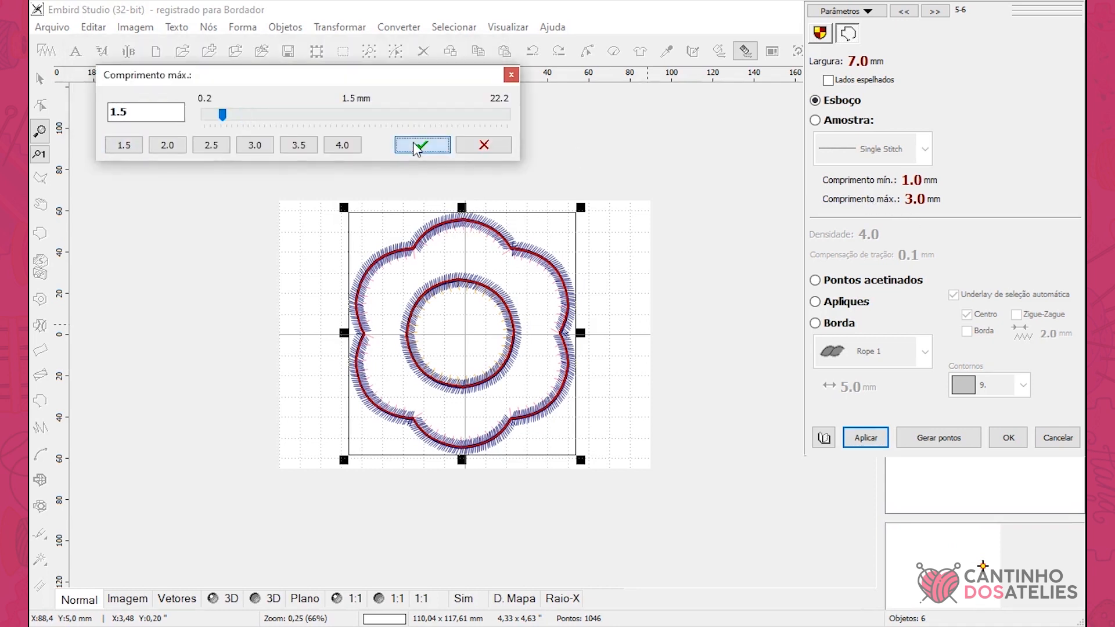
click(878, 443)
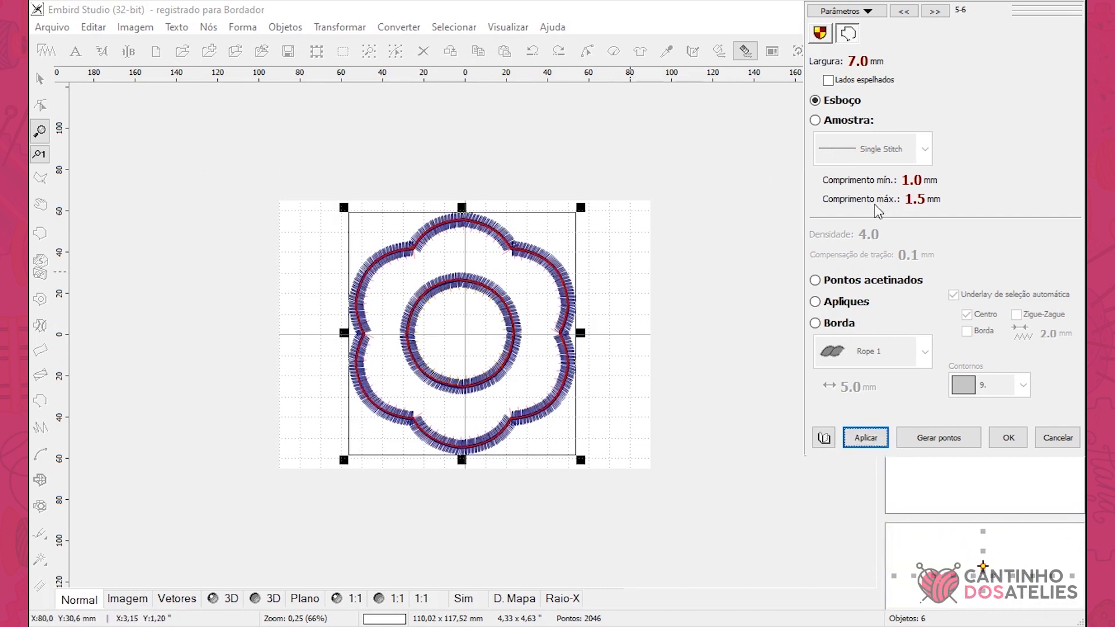
Set the Esboço copies' minimum length to 0.5 mm and maximum length to 1.0 mm, apply both and accept the parameters.
click(870, 184)
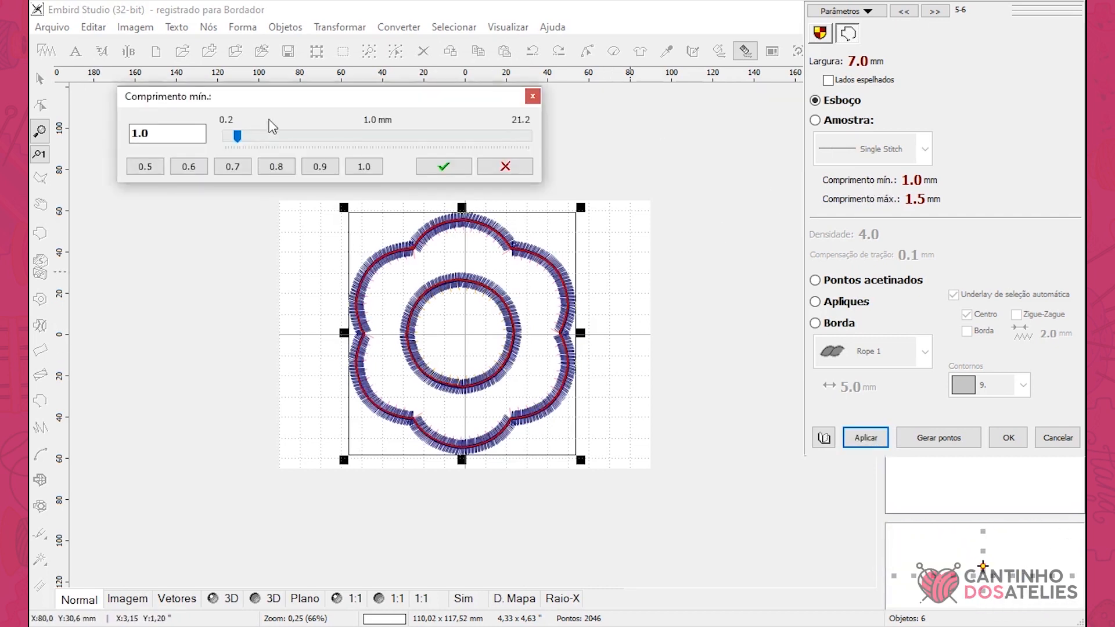
click(143, 167)
click(443, 166)
click(889, 200)
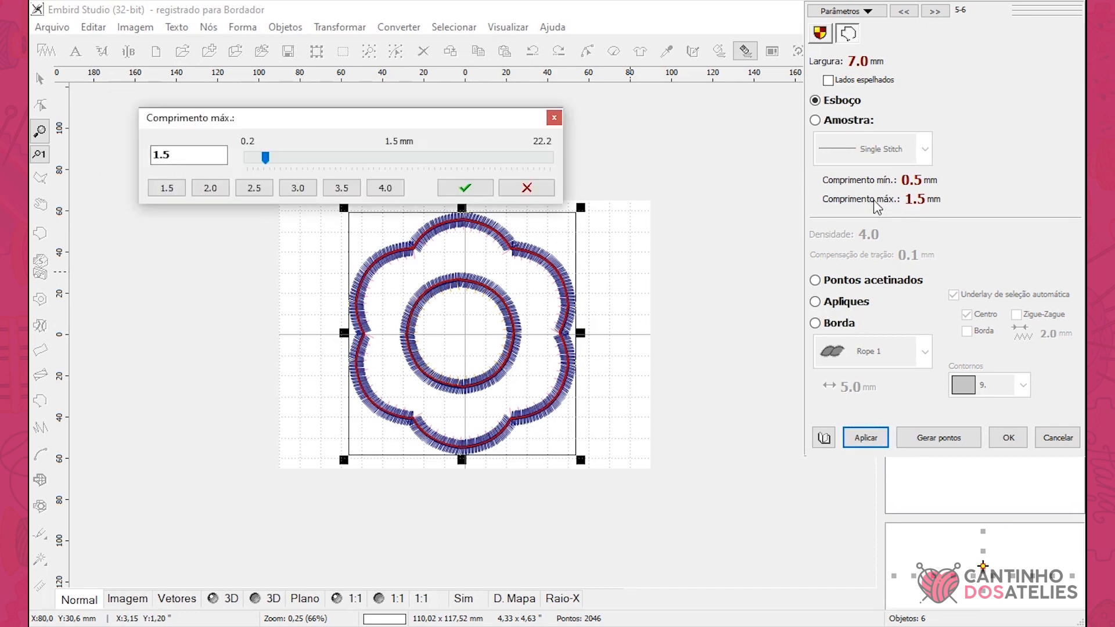
click(258, 157)
drag(260, 158, 258, 158)
click(465, 187)
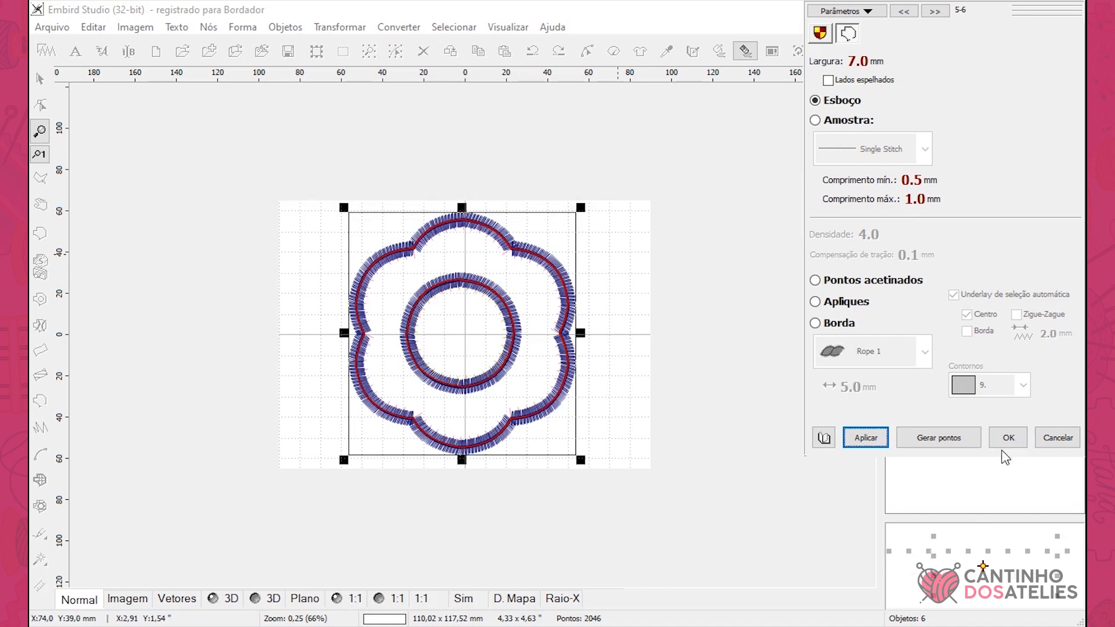
click(859, 441)
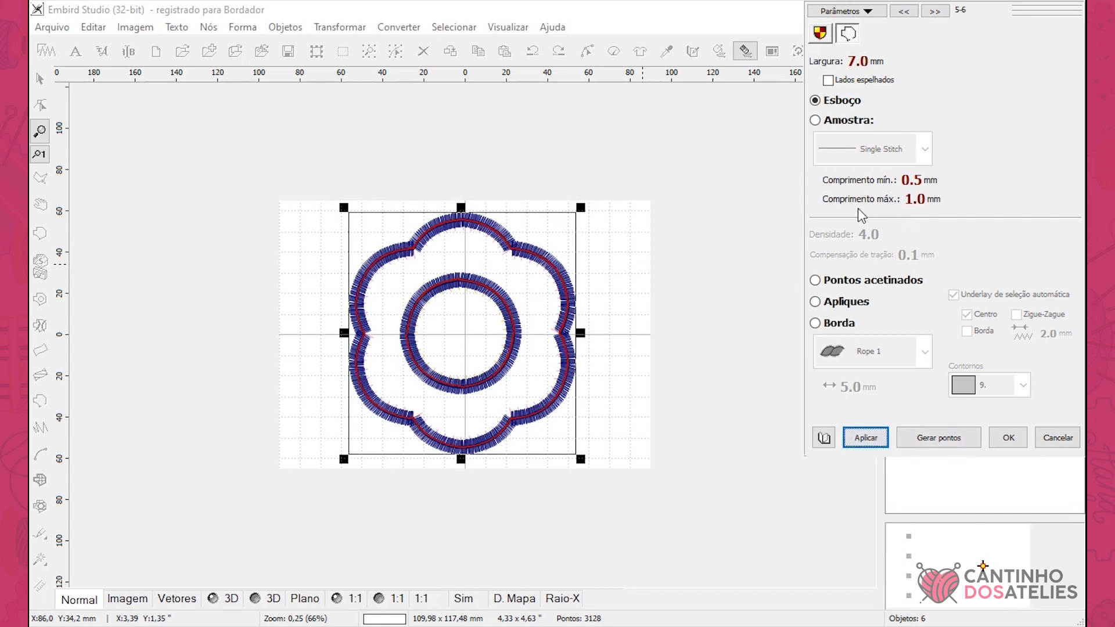
click(1009, 438)
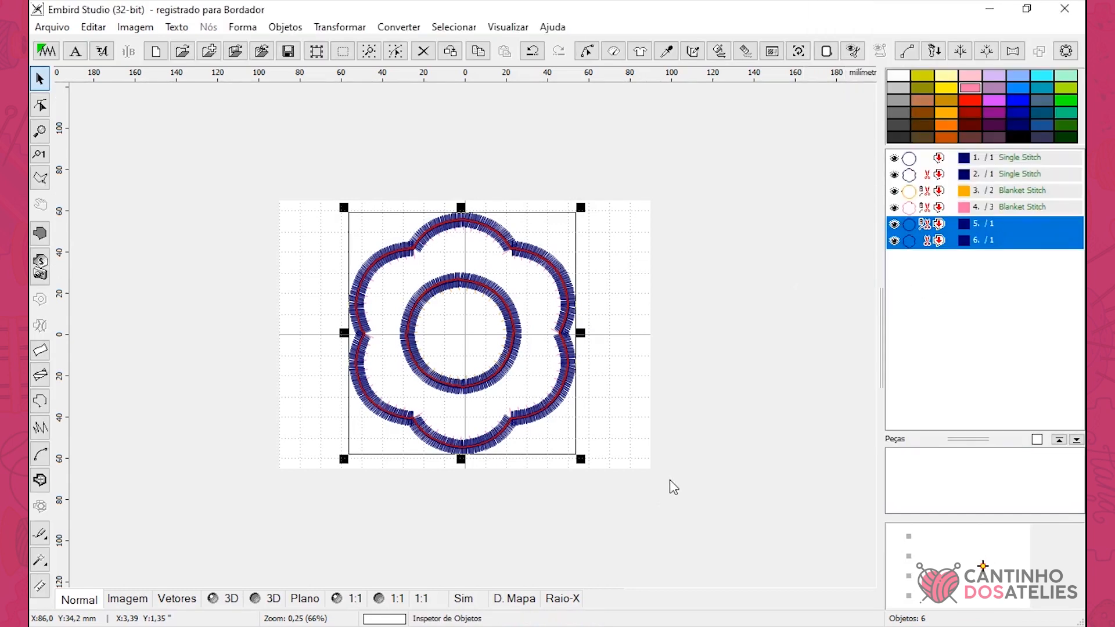
Select every object in the design and regenerate the stitches.
drag(312, 208, 617, 474)
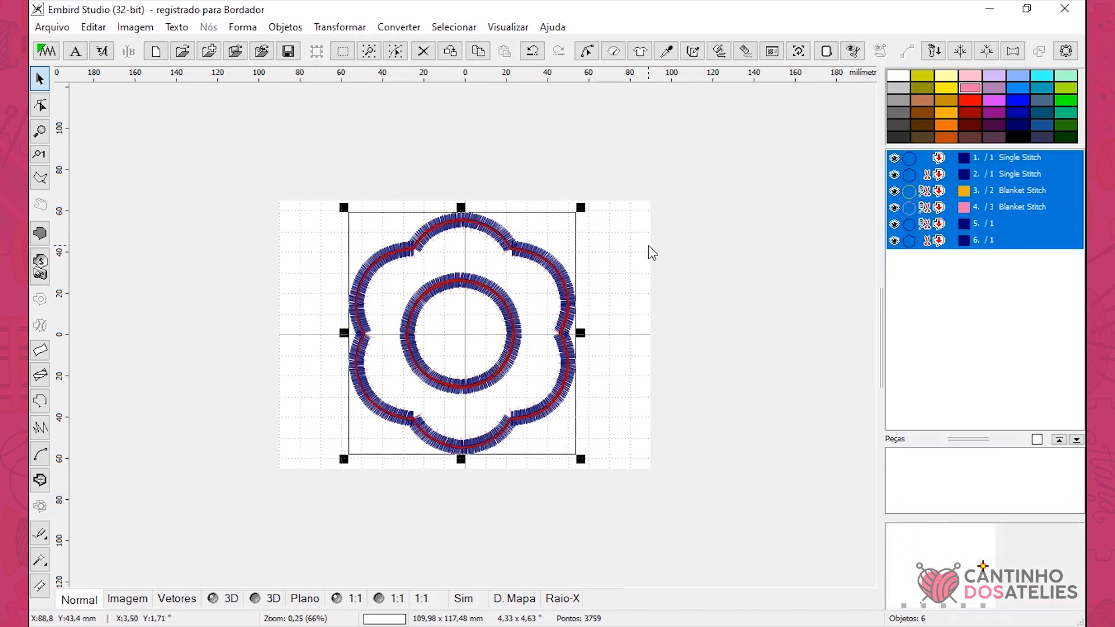
click(720, 51)
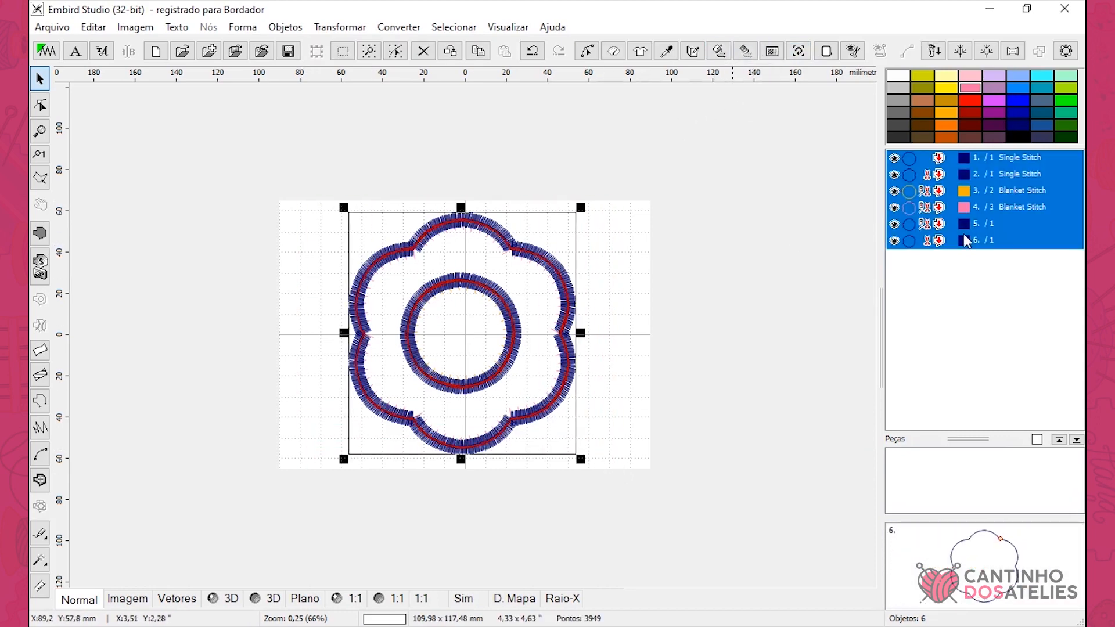
Recolour the Esboço circle copy orange and the Esboço flower copy bright violet.
click(912, 240)
click(911, 230)
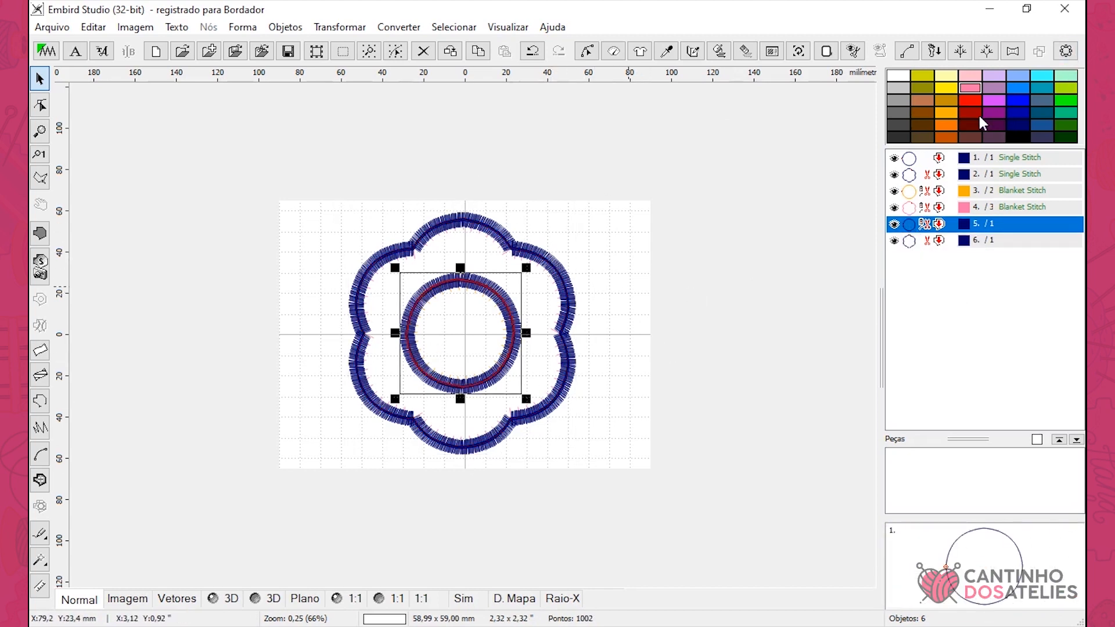
drag(946, 129, 969, 230)
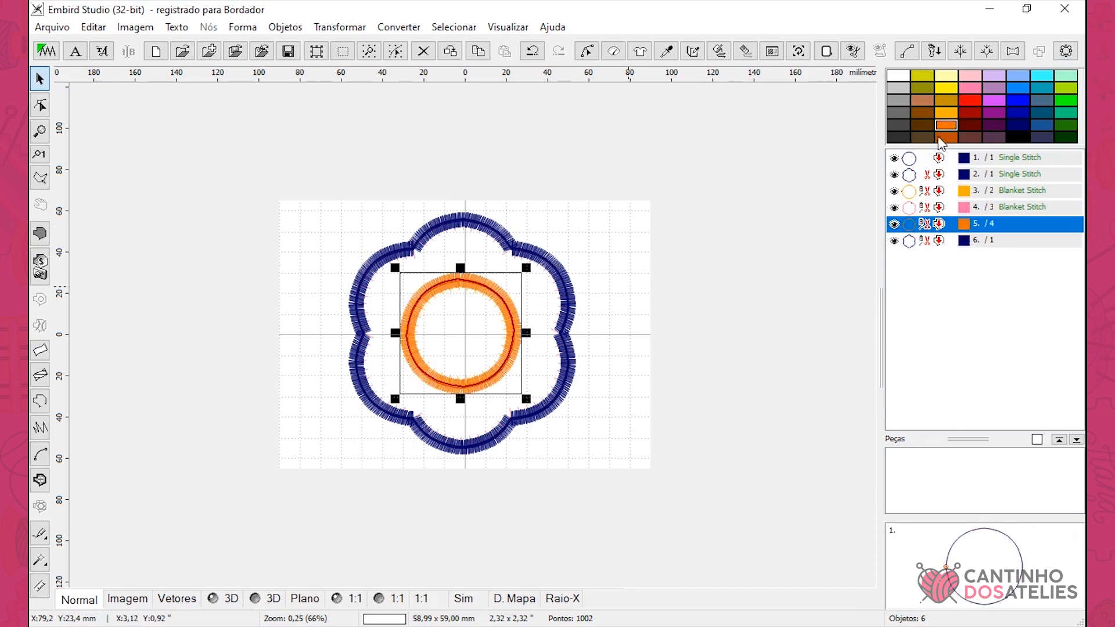
click(966, 245)
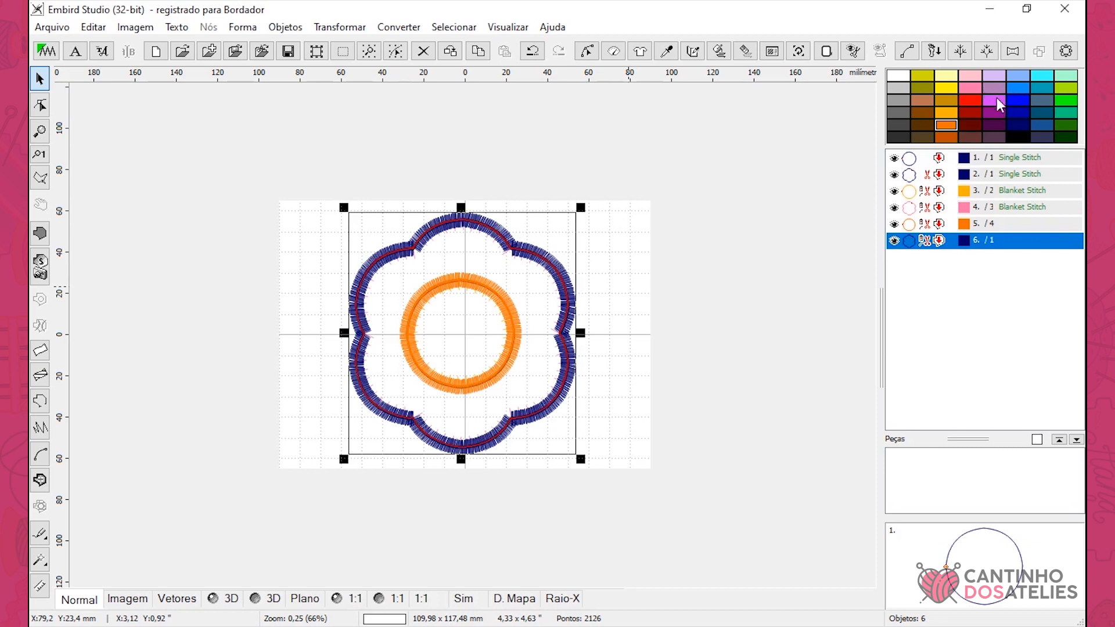
drag(995, 100, 969, 244)
click(603, 298)
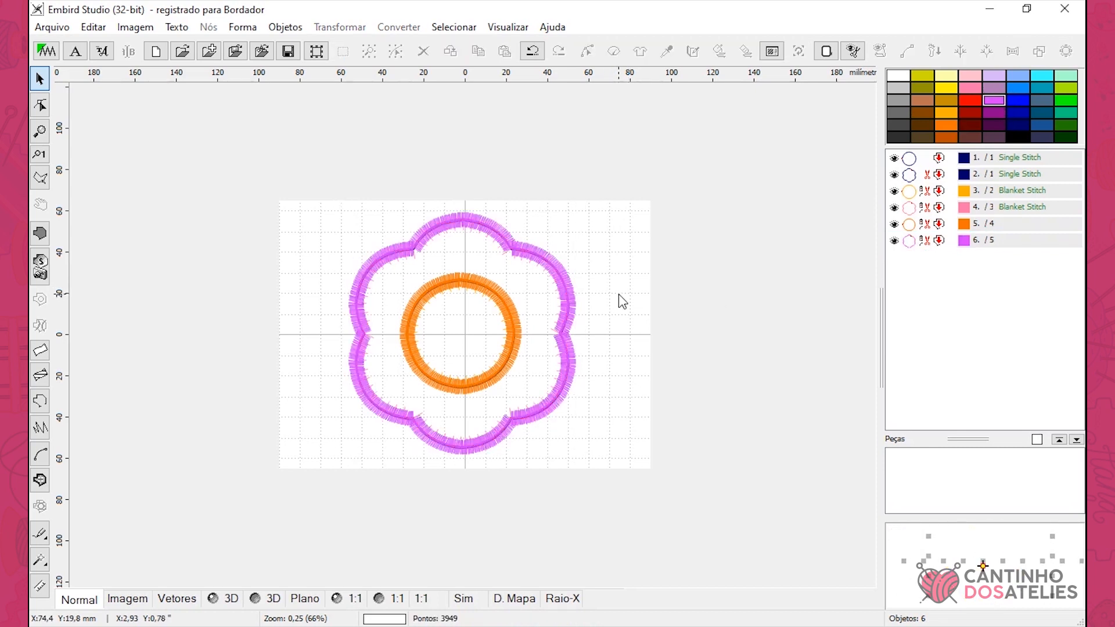
Set the width of both Blanket Stitch outlines, circle and flower, to 6.0 mm and accept the parameters.
click(913, 209)
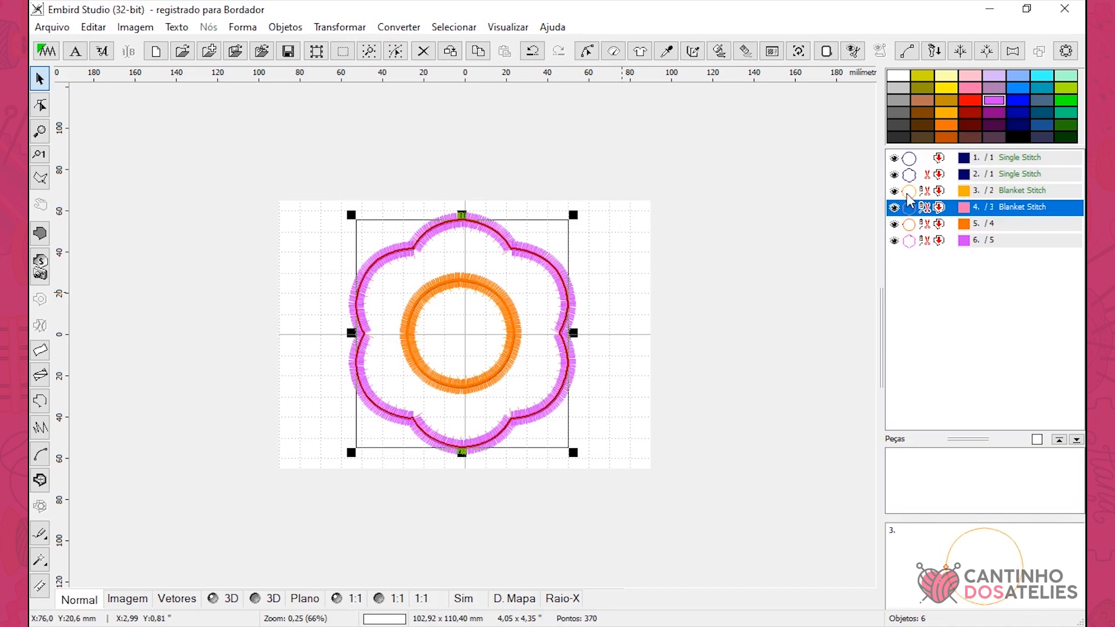
ctrl+click(908, 195)
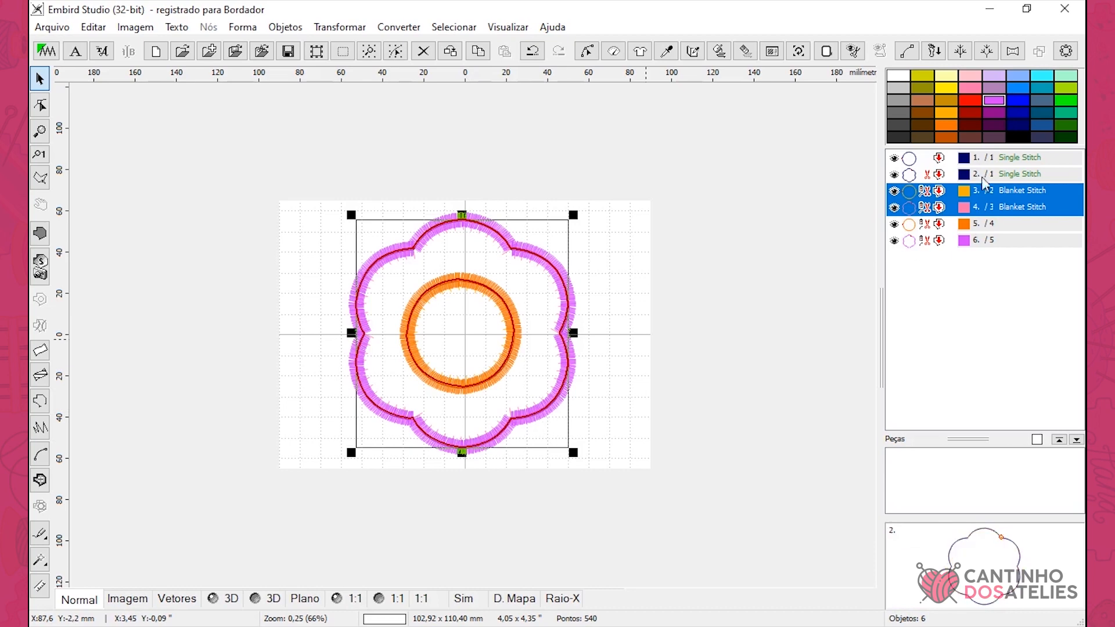
right_click(913, 210)
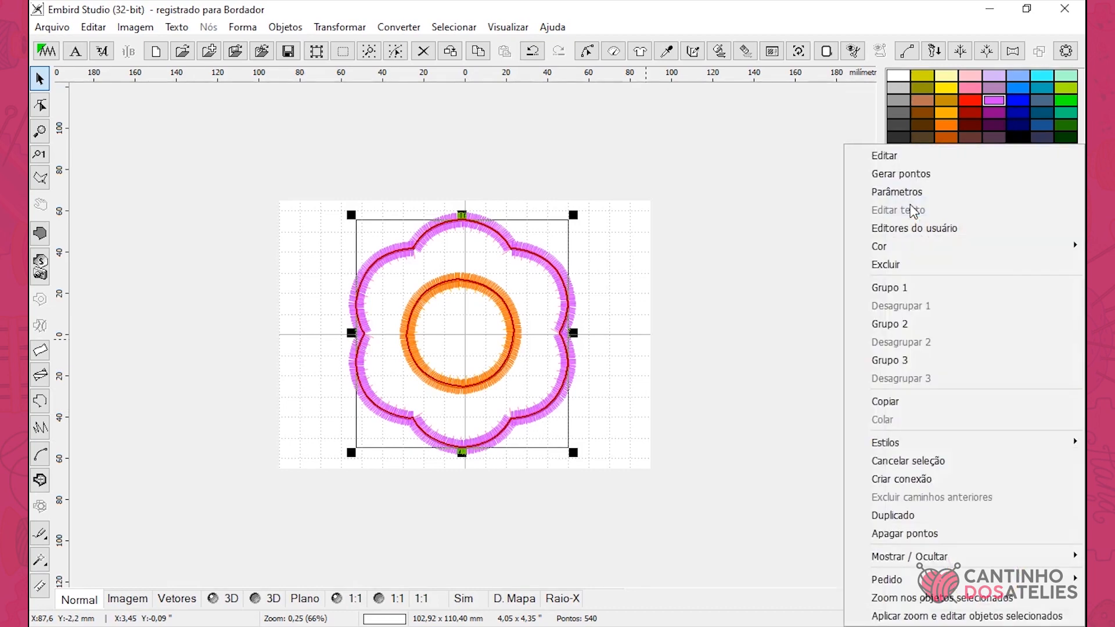
click(910, 190)
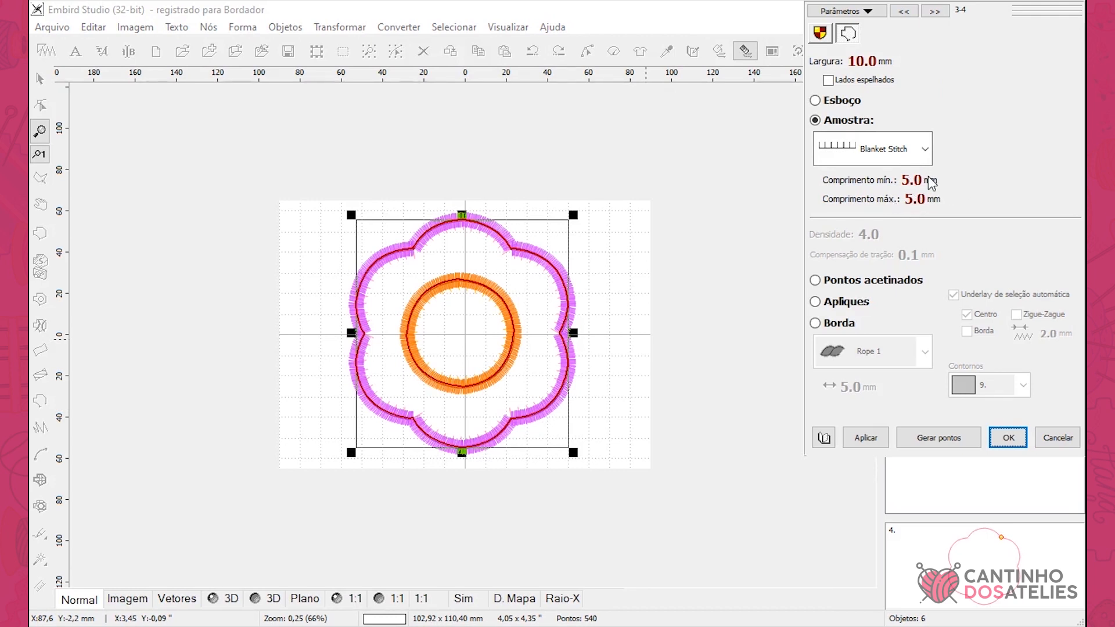
click(834, 66)
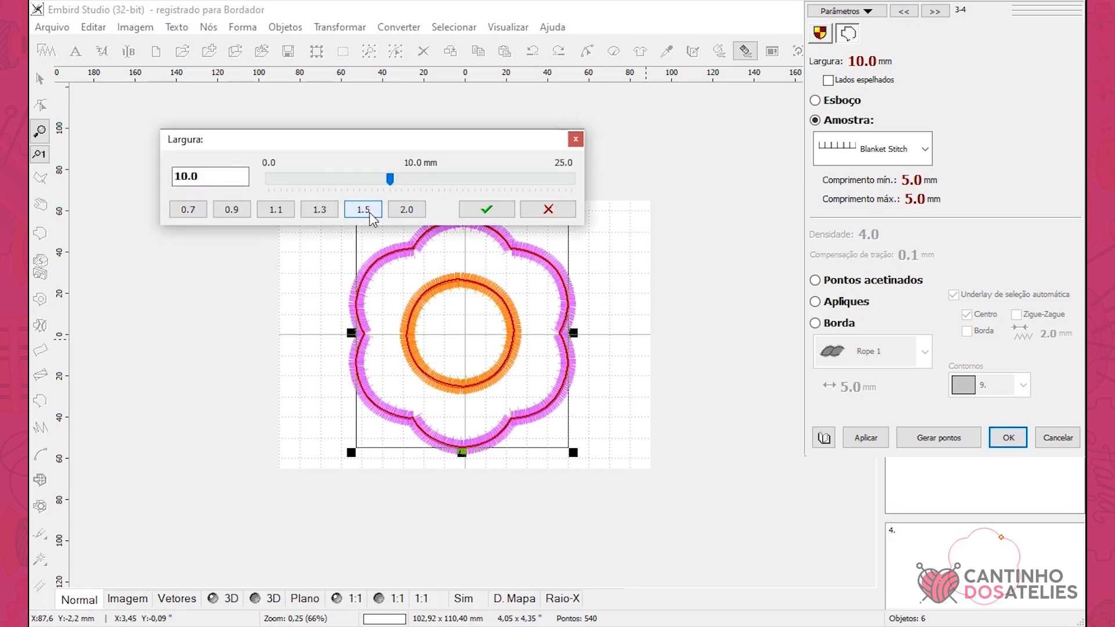
drag(392, 181, 347, 183)
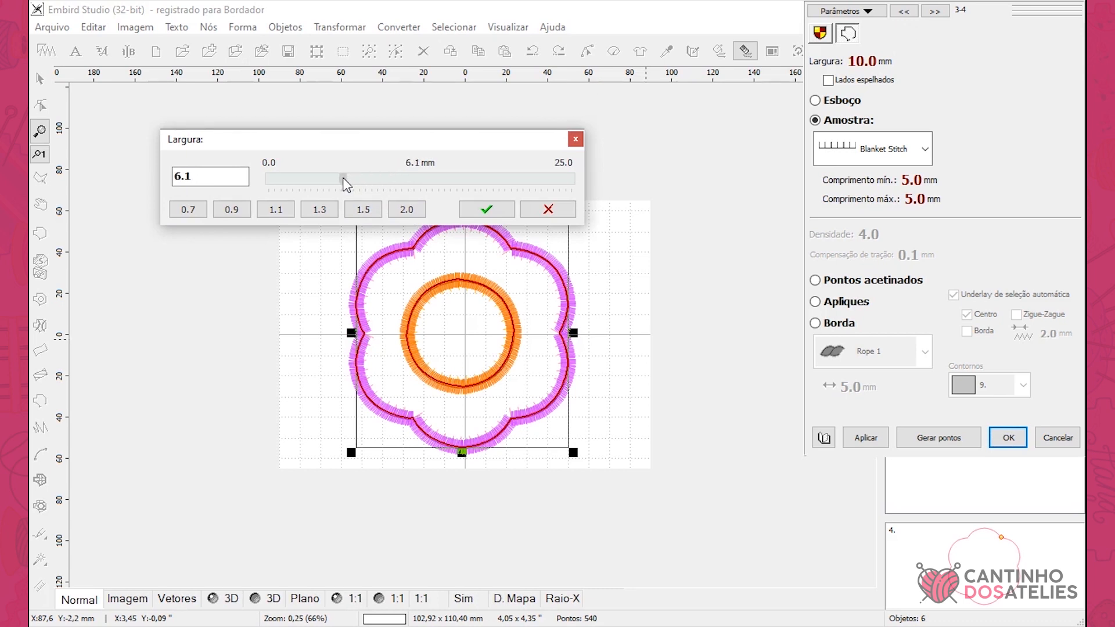
click(494, 214)
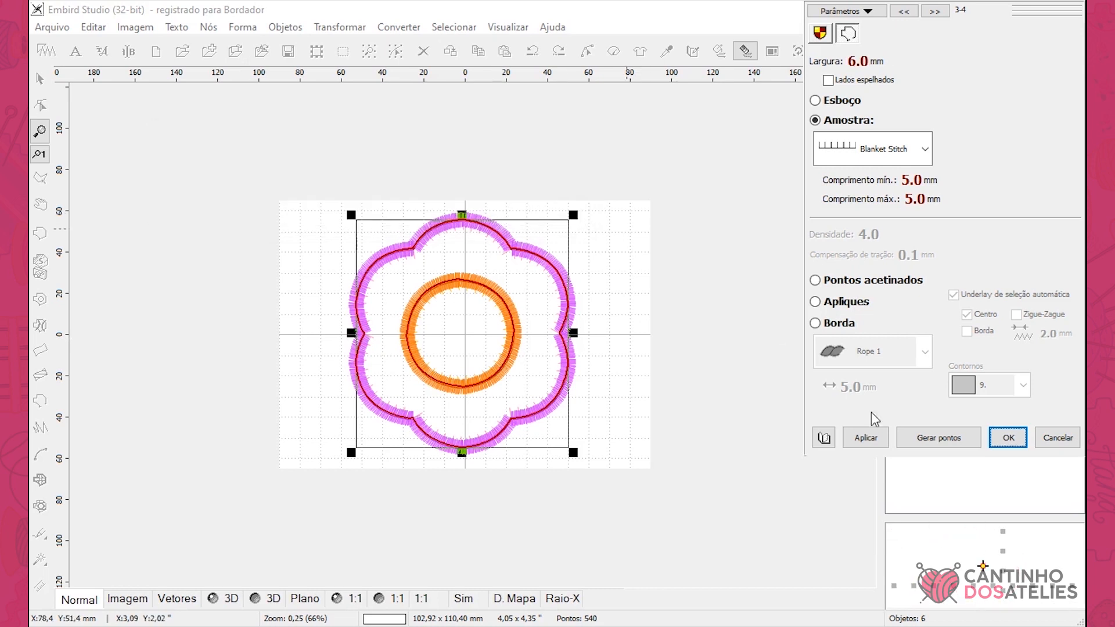
click(876, 443)
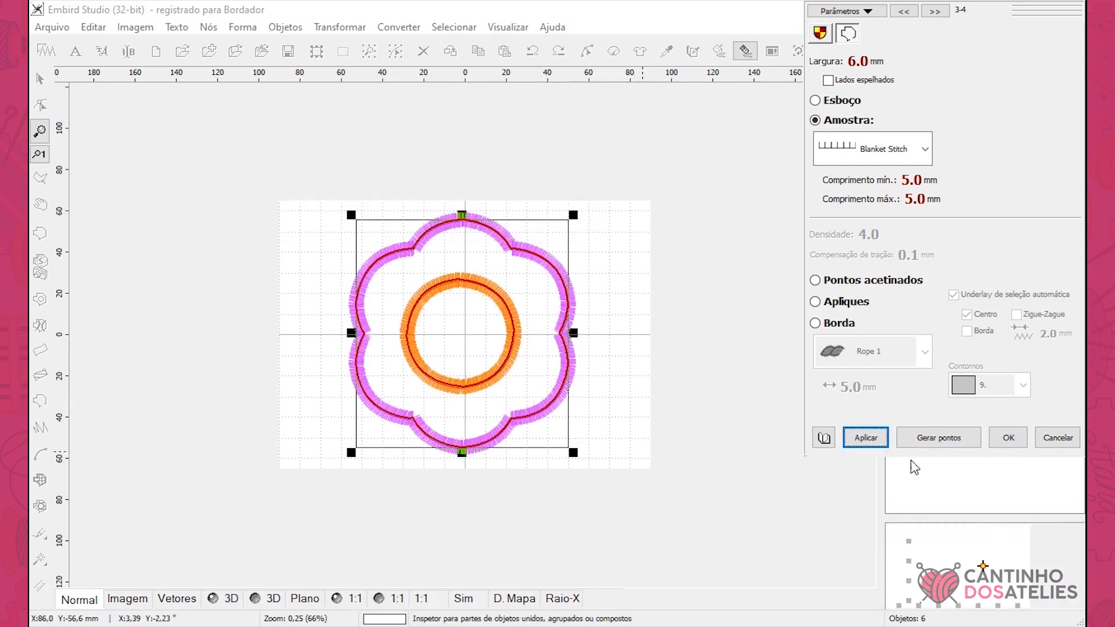
click(1009, 439)
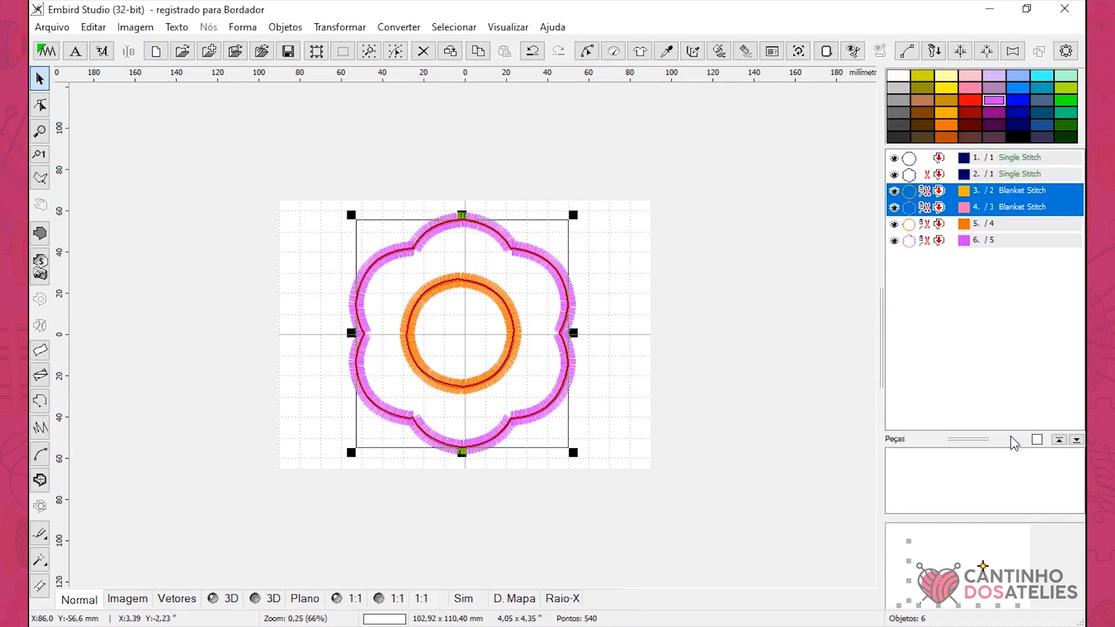
Switch to the shaded 3D preview and examine the stitching of the flower and circle outlines up close.
click(271, 598)
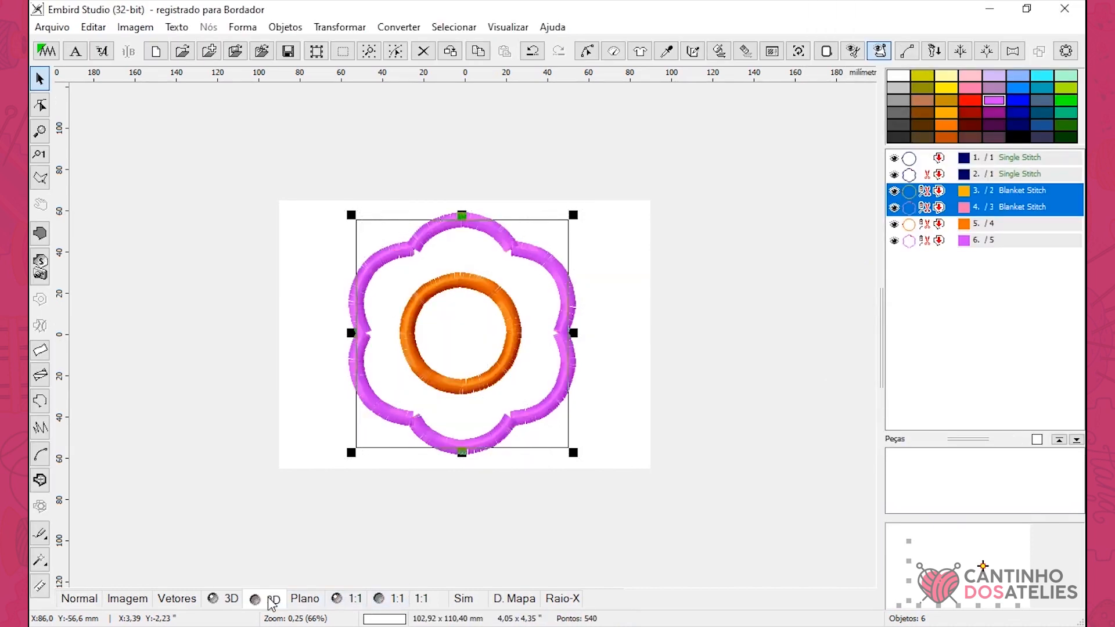
scroll(536, 262, down, 2)
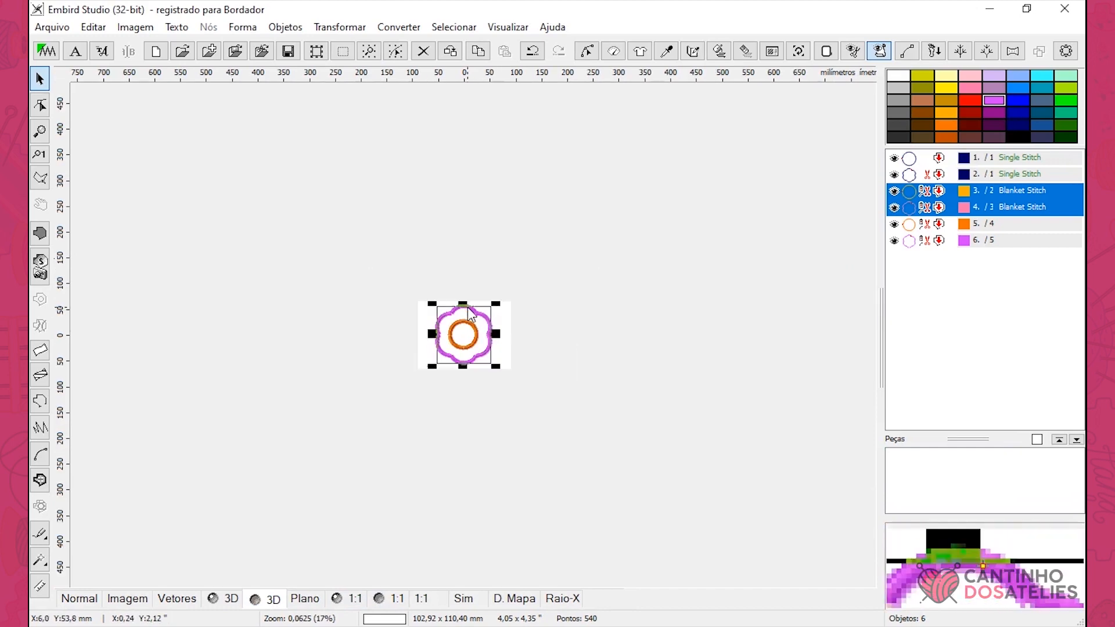
scroll(469, 318, up, 3)
scroll(583, 329, down, 1)
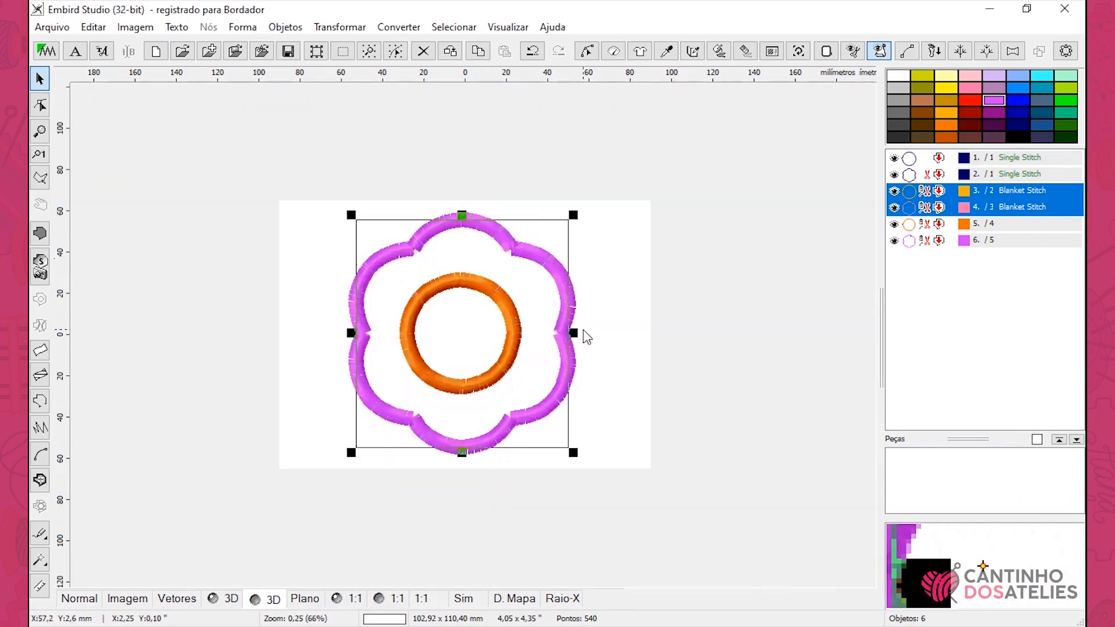
scroll(588, 327, up, 1)
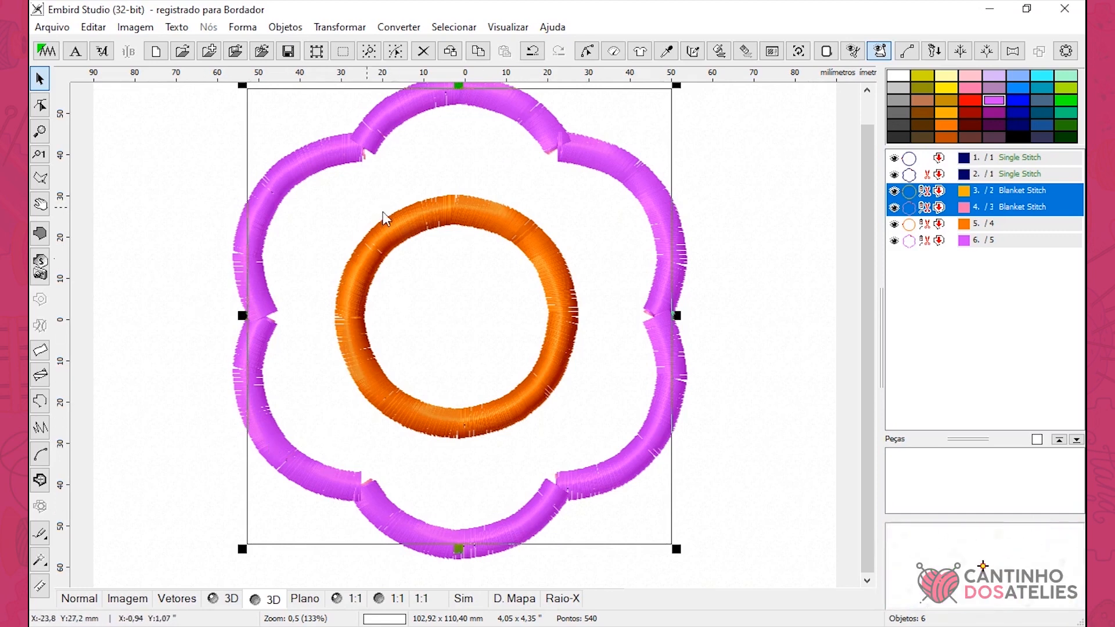
Select the violet Esboço flower outline and check its parameters without changing them.
click(905, 241)
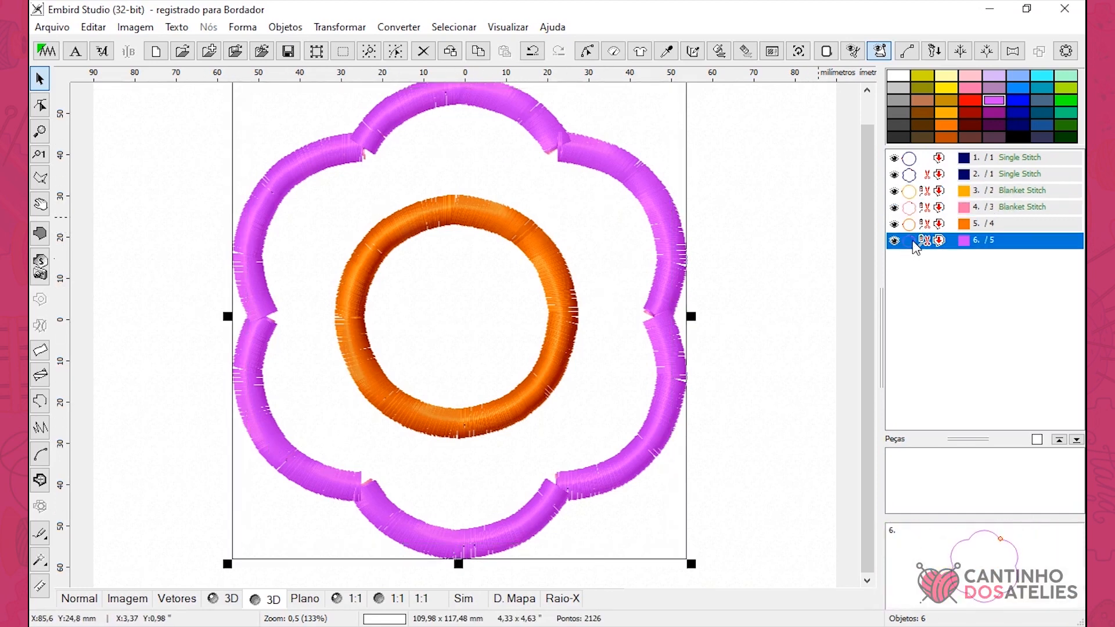
right_click(914, 241)
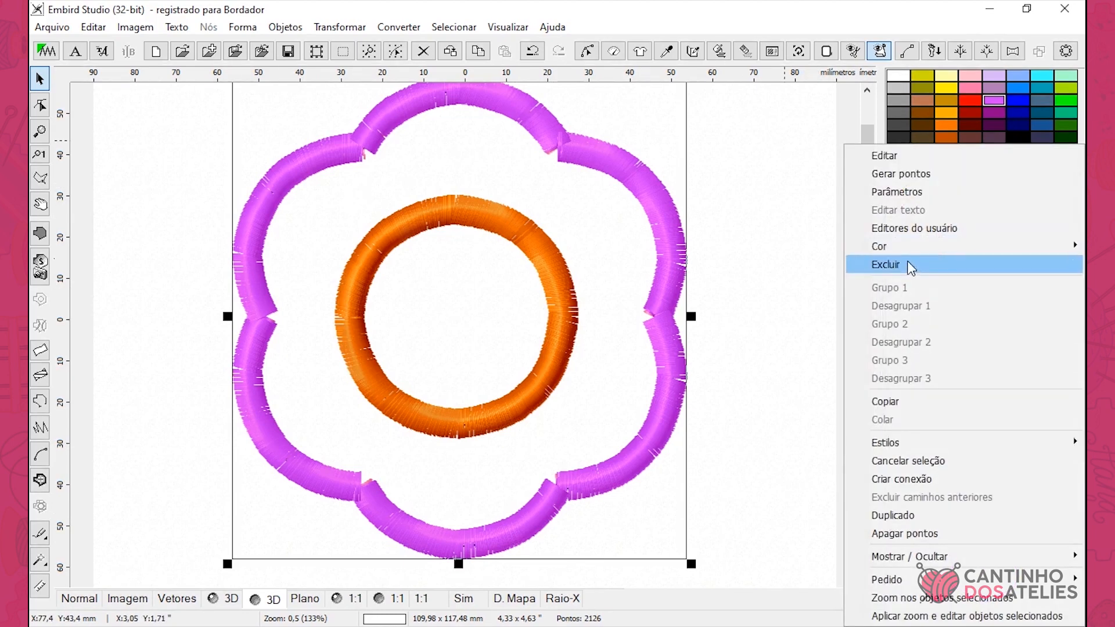
click(914, 194)
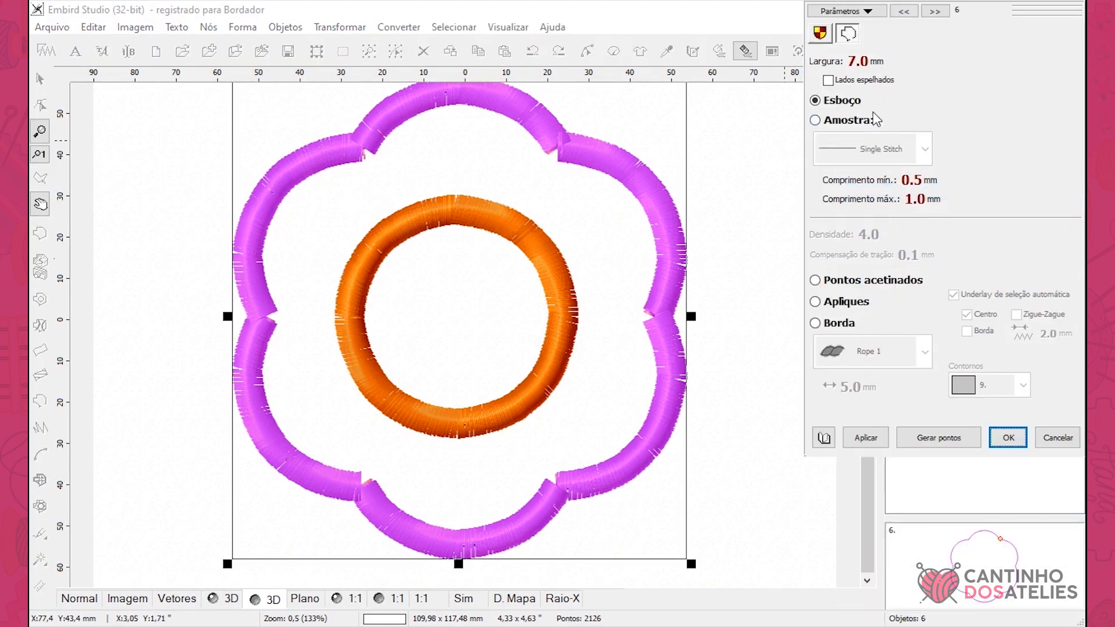
click(1057, 438)
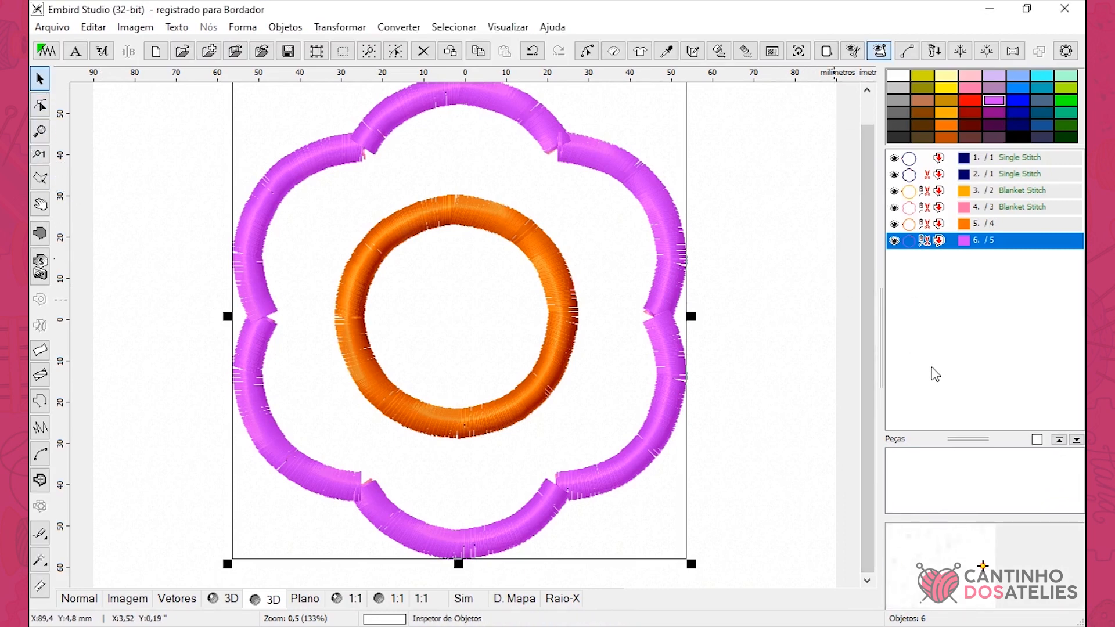
Open the violet Esboço flower for node editing and move the corner node of its upper-left notch slightly outward.
click(36, 104)
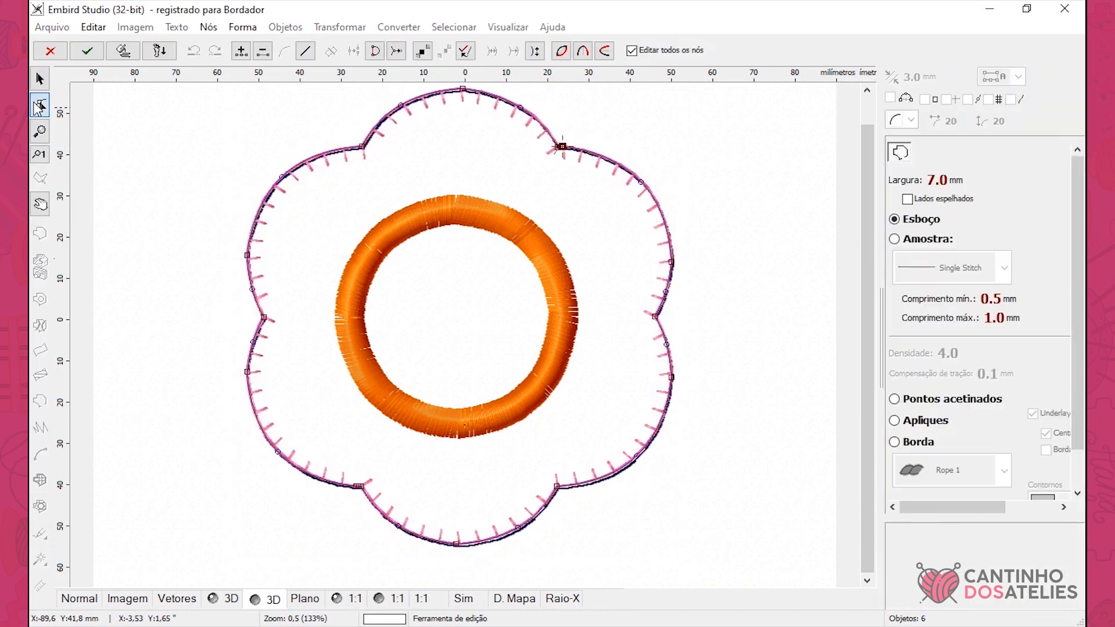
scroll(497, 155, up, 1)
scroll(242, 138, up, 1)
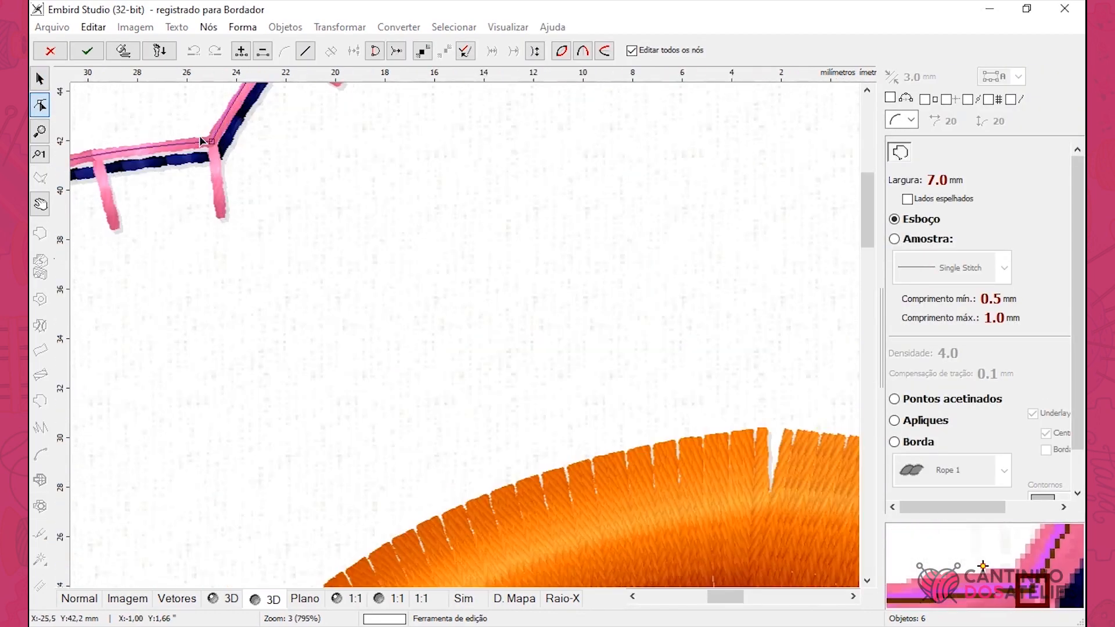
scroll(191, 129, down, 1)
scroll(183, 124, up, 1)
scroll(184, 124, up, 1)
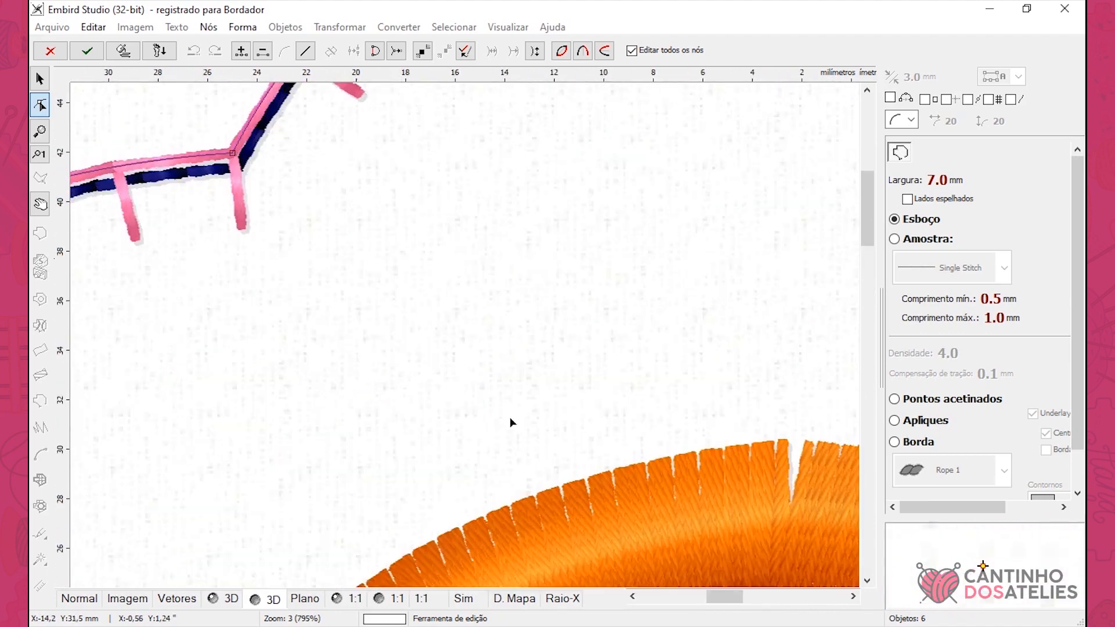
drag(730, 599, 711, 603)
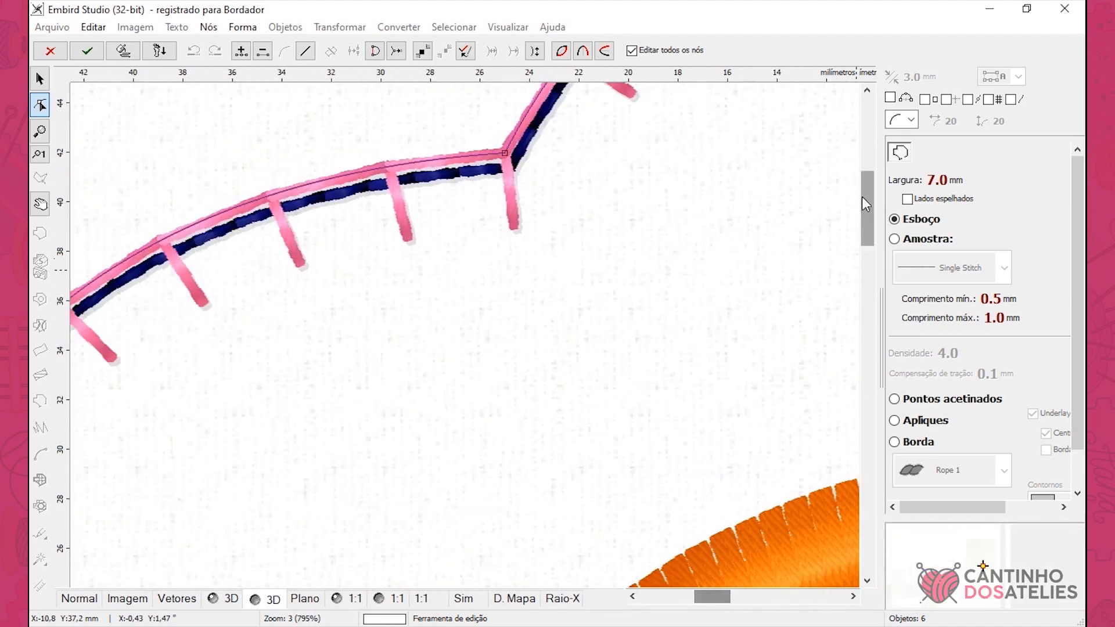
drag(870, 209, 876, 188)
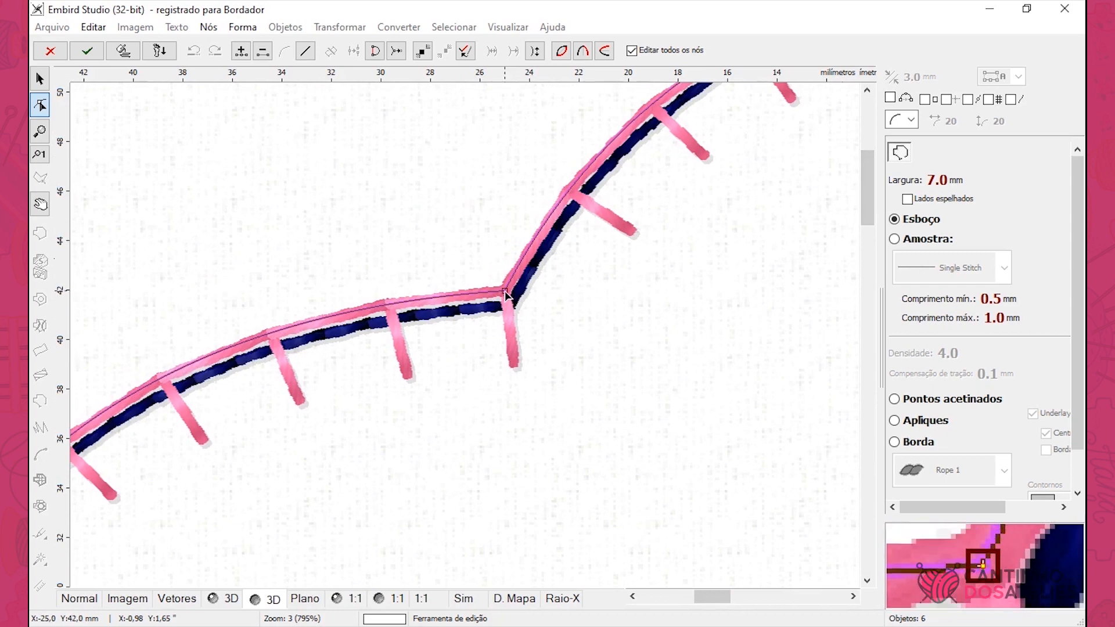
mouse_move(507, 297)
mouse_down()
mouse_move(475, 282)
mouse_move(458, 221)
mouse_move(506, 269)
mouse_move(505, 302)
mouse_move(492, 283)
mouse_up()
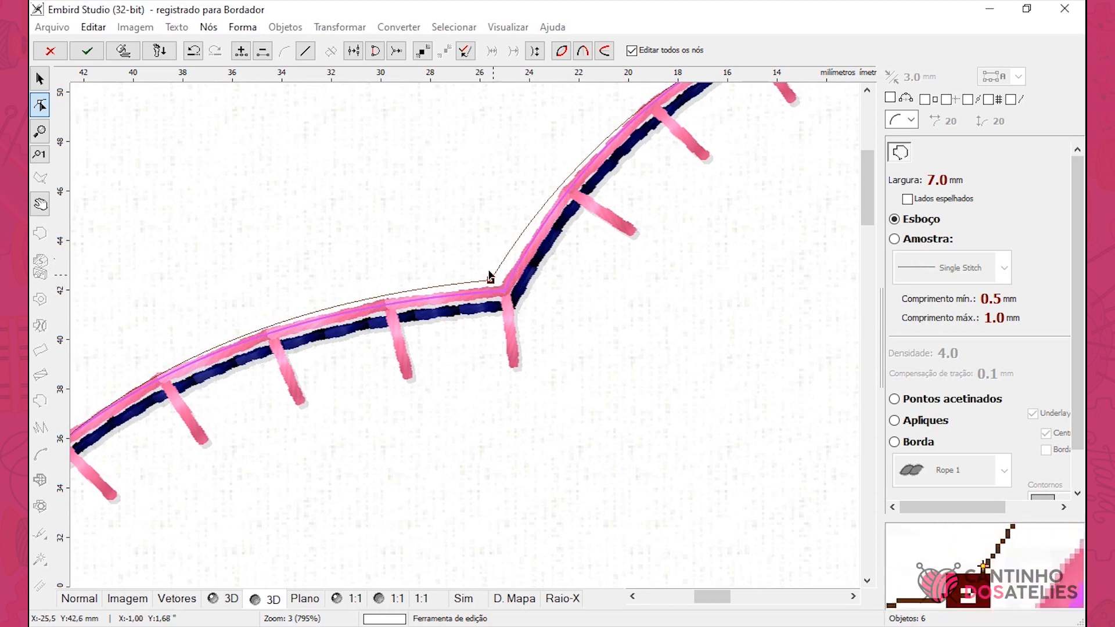
Insert a node on the upper-left petal's curve and move it close to the notch beside the top petal.
click(244, 53)
scroll(217, 242, down, 1)
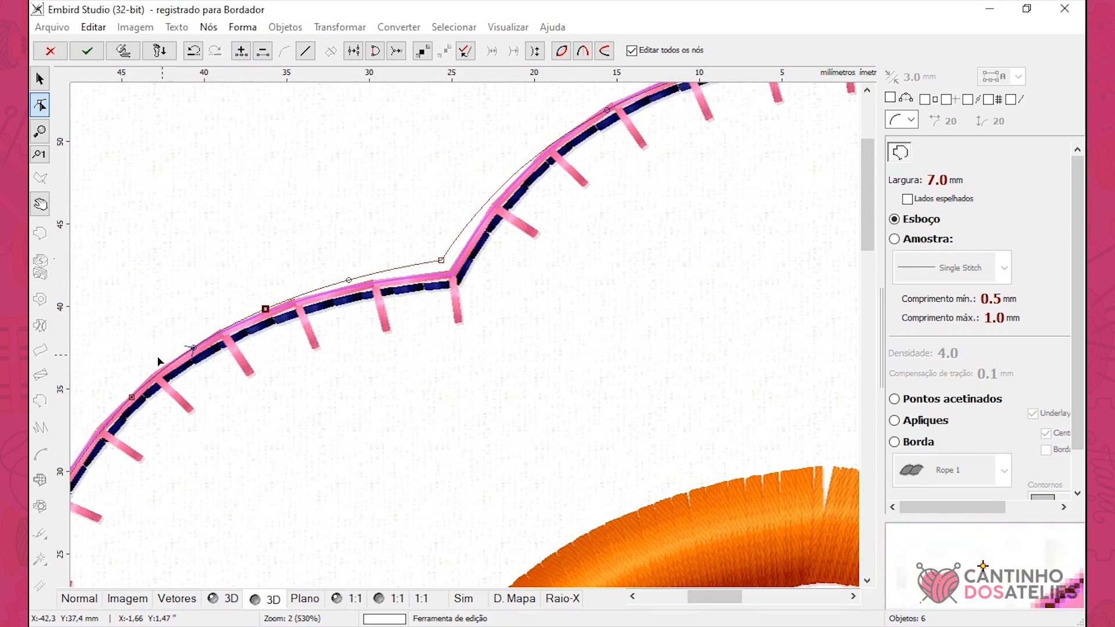
drag(265, 312, 440, 284)
drag(332, 297, 423, 279)
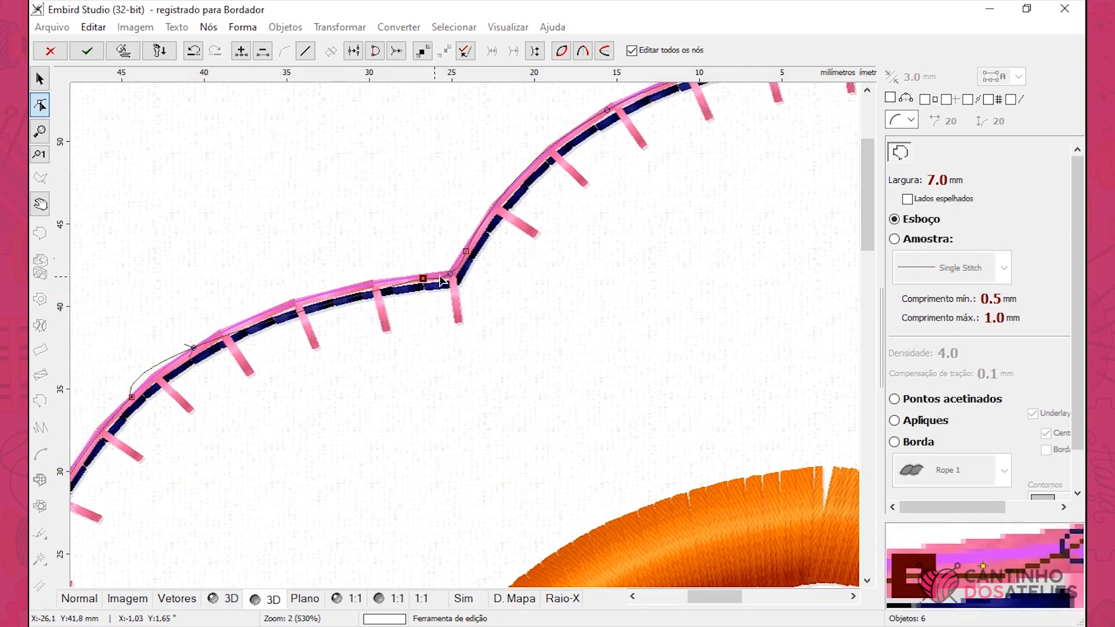
Fine-tune the nodes on both sides of the upper-left notch so the outline follows the pink Blanket Stitch.
drag(471, 252, 471, 246)
click(452, 272)
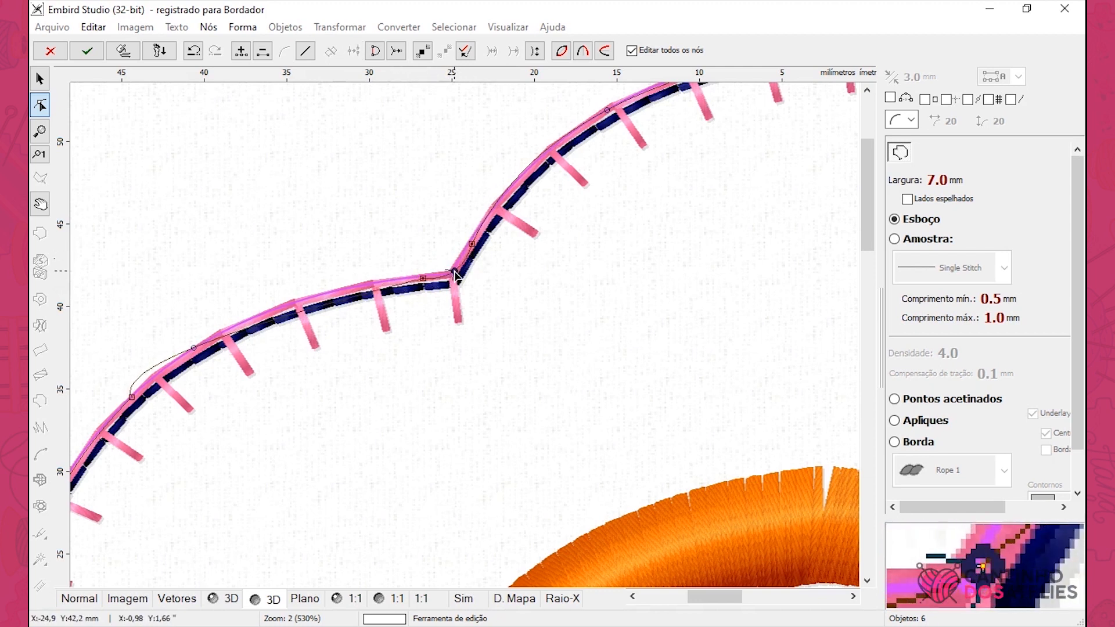
drag(421, 282, 413, 280)
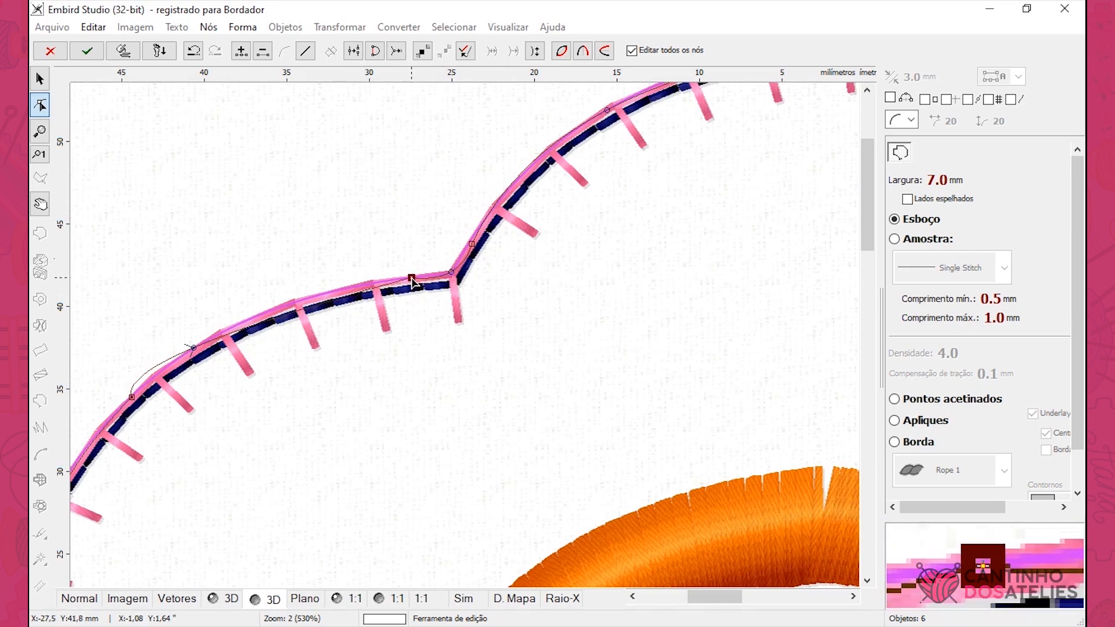
click(471, 244)
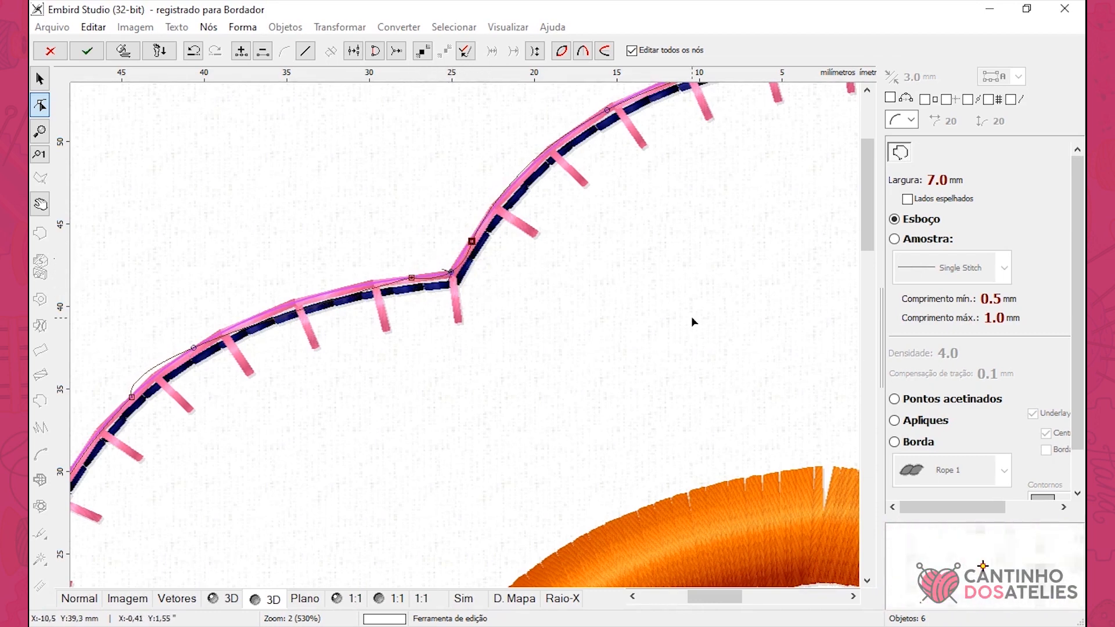
Insert an extra node on the top petal's curve leading to the flower's upper-right notch.
scroll(692, 316, down, 1)
drag(663, 599, 702, 600)
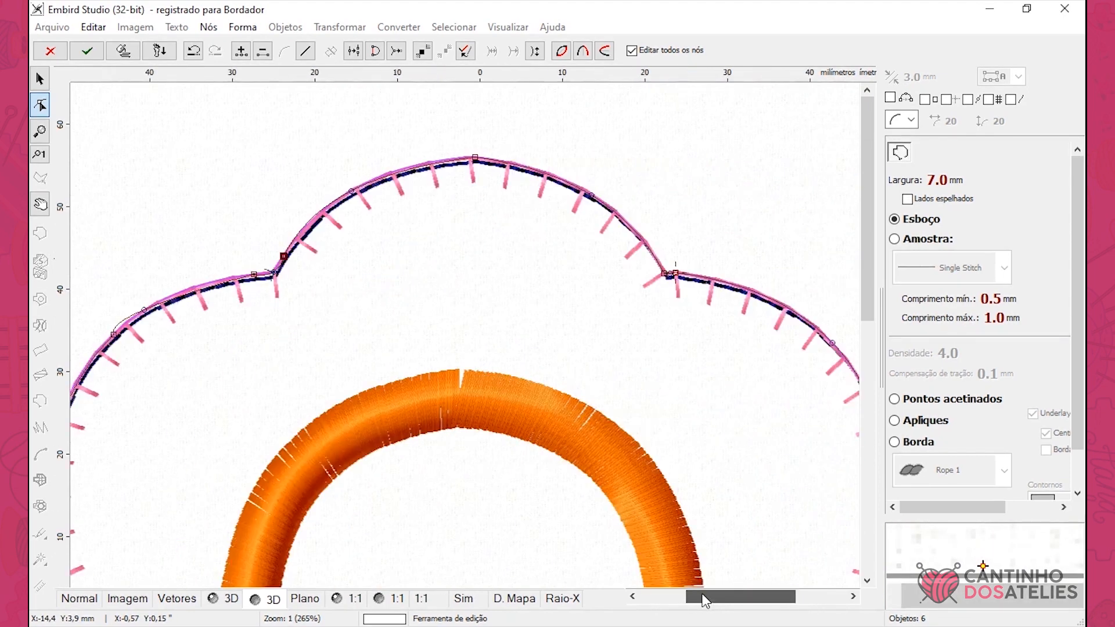
scroll(642, 319, up, 2)
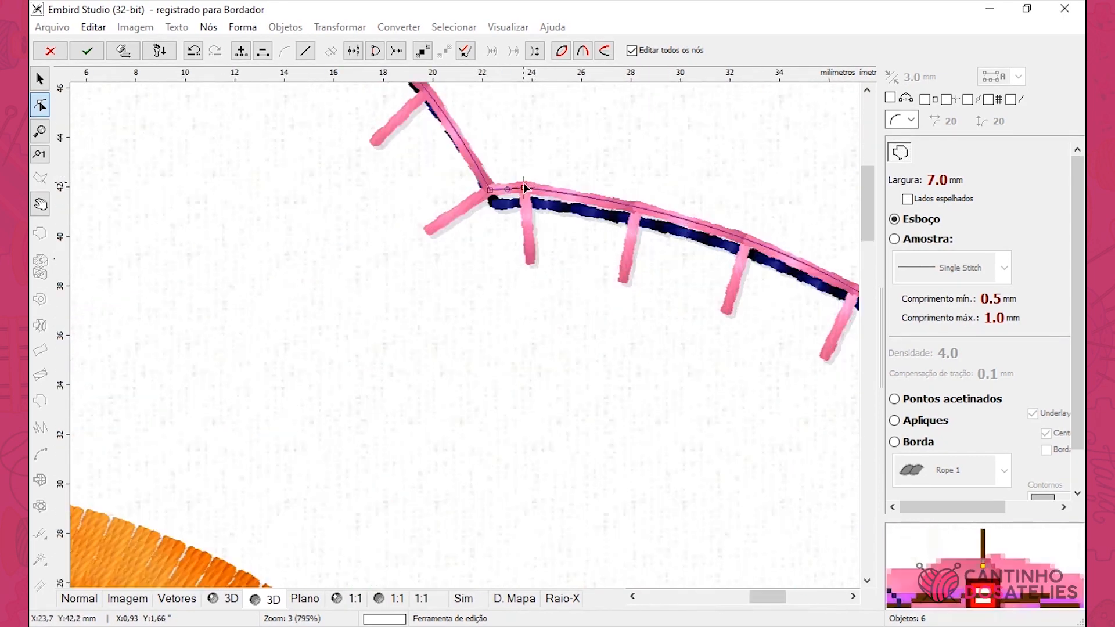
scroll(521, 192, down, 2)
scroll(514, 189, up, 2)
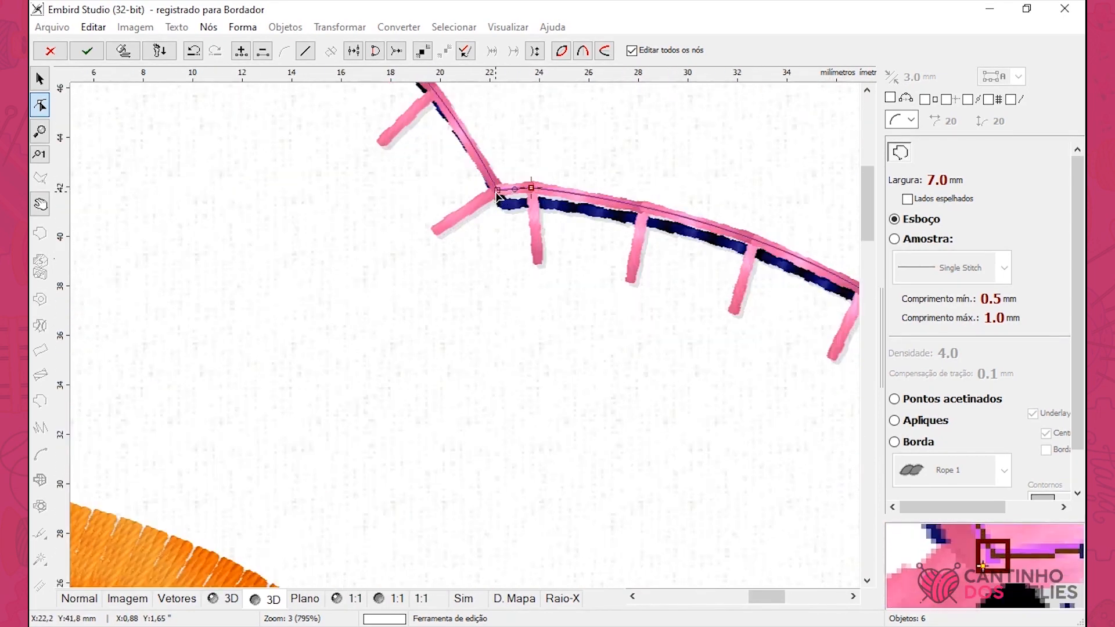
scroll(567, 171, down, 1)
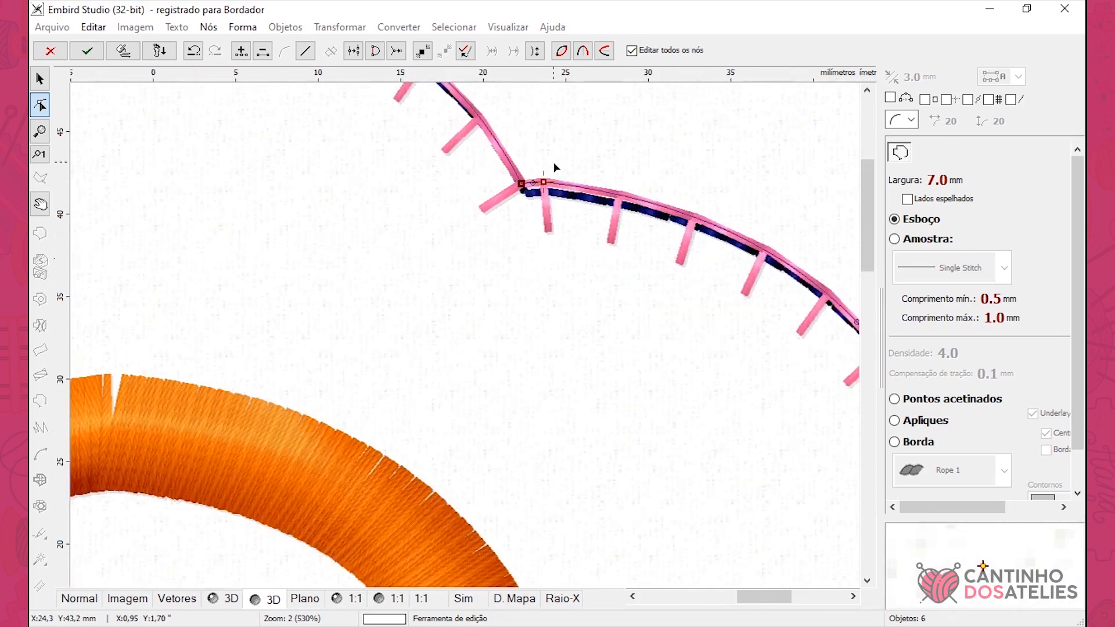
click(242, 52)
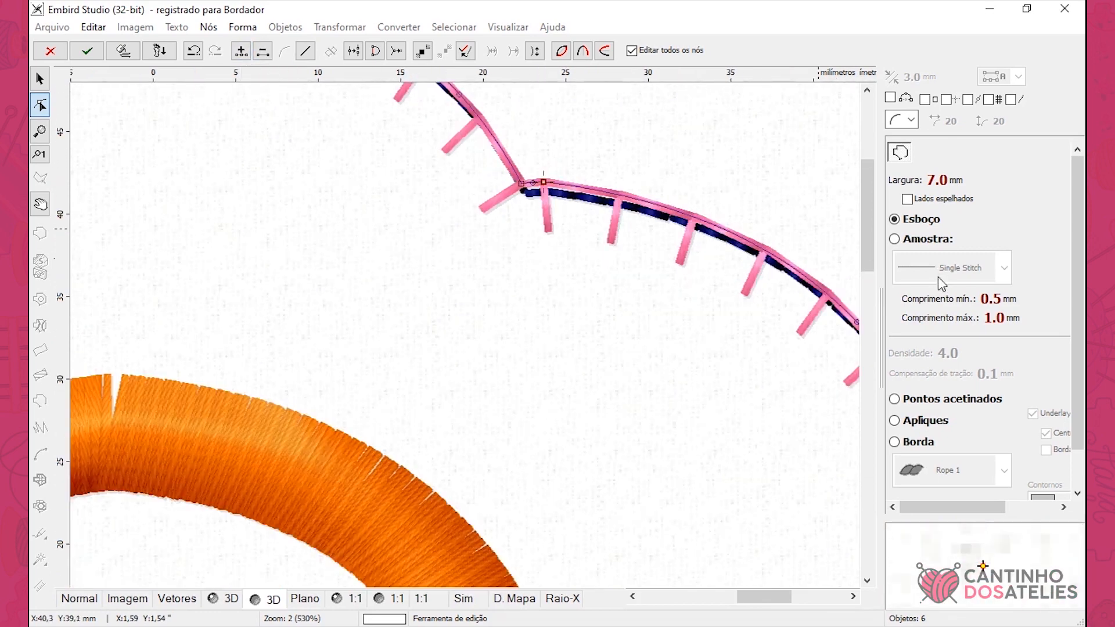
drag(872, 254, 872, 235)
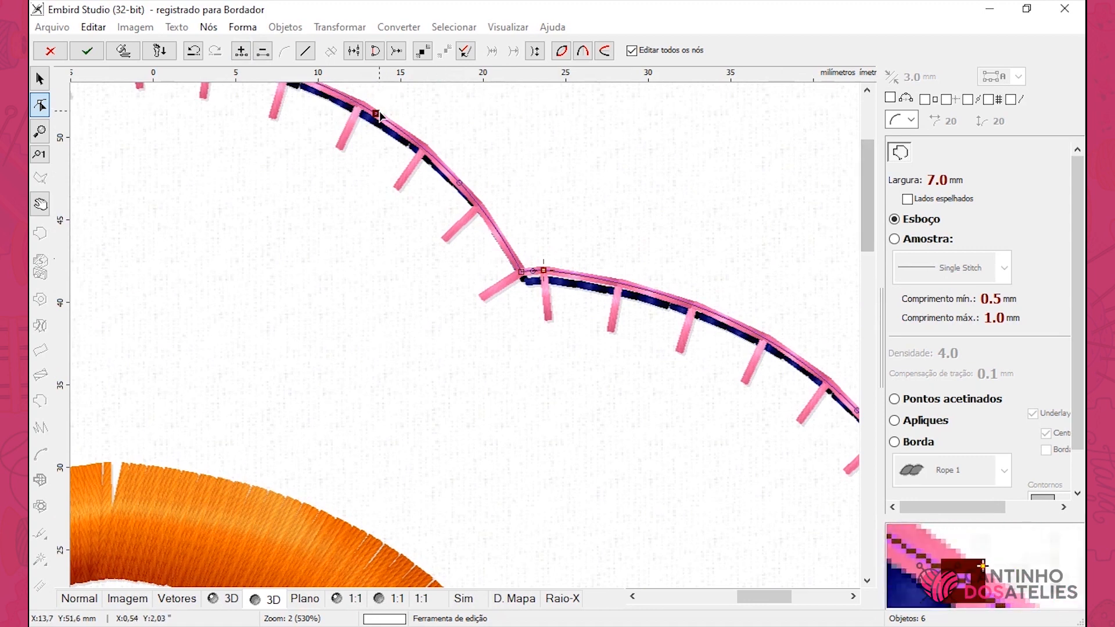
Move the inserted node down to the upper-right notch and reposition the curve nodes around that corner.
drag(376, 111, 531, 281)
click(535, 271)
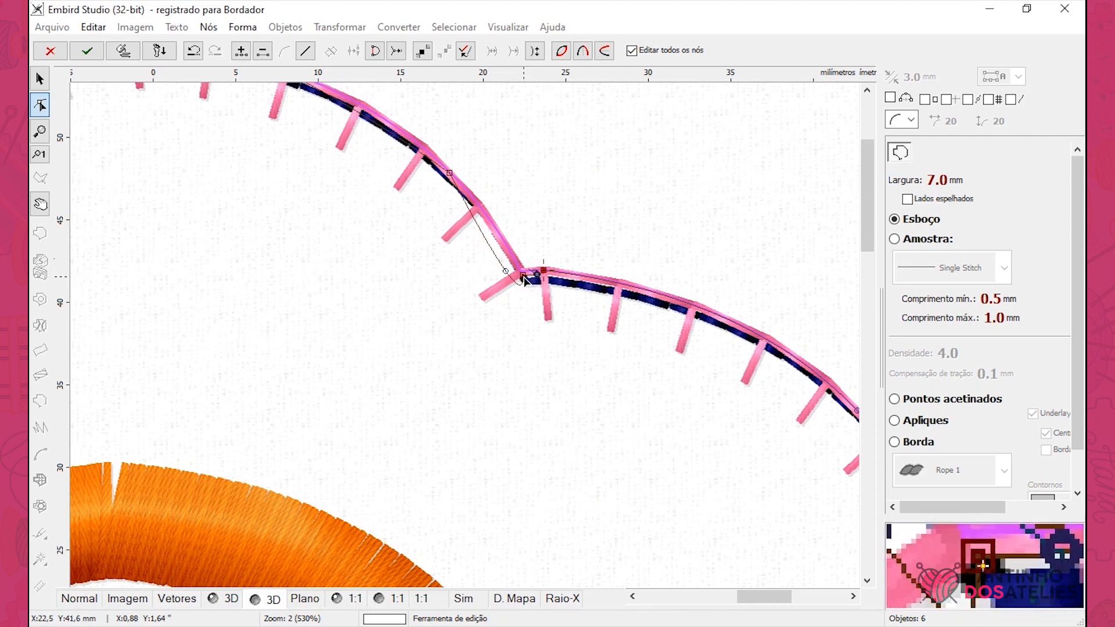
click(524, 276)
drag(525, 274, 500, 270)
scroll(533, 271, up, 2)
scroll(430, 191, down, 1)
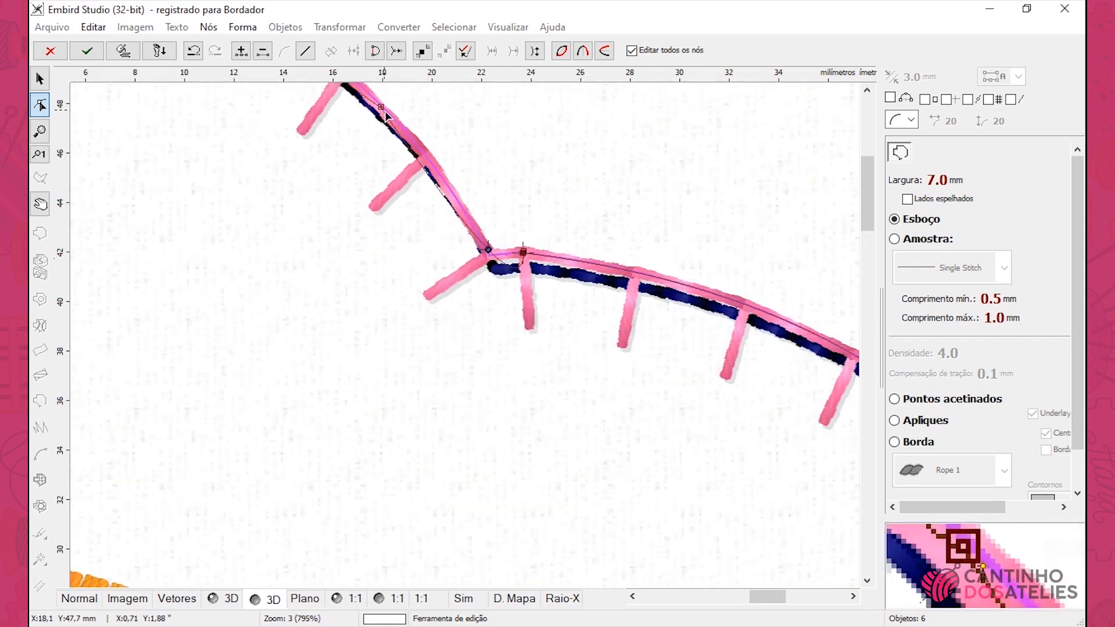
drag(386, 116, 492, 255)
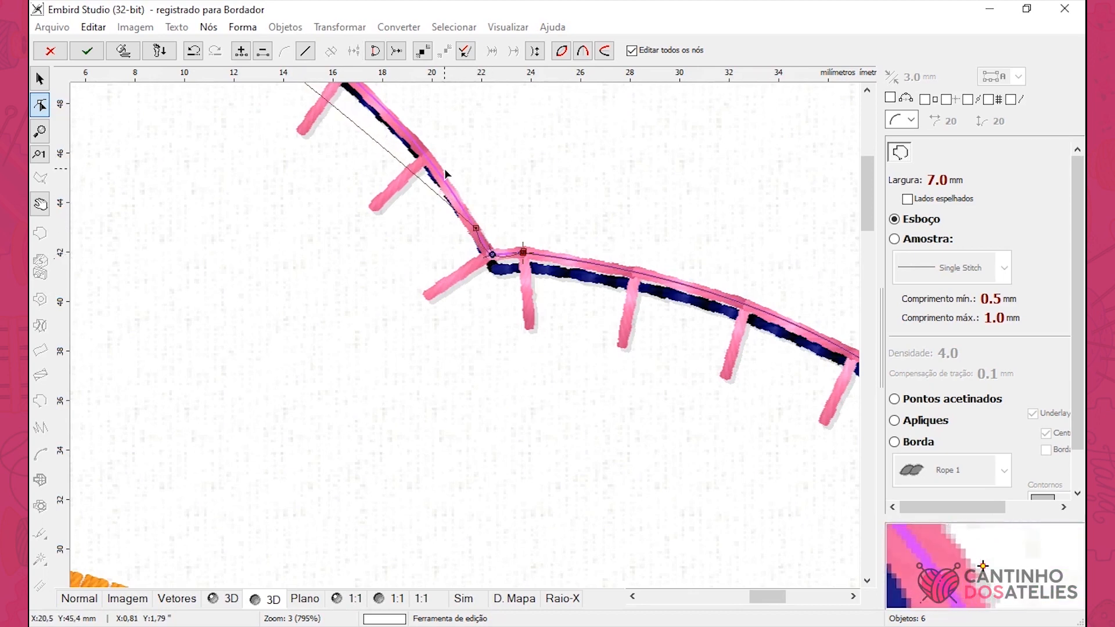
Pull the top petal's right curve back onto the pink outline, adjust the left notch node, and regenerate the flower's stitches.
scroll(446, 173, down, 5)
scroll(527, 117, up, 2)
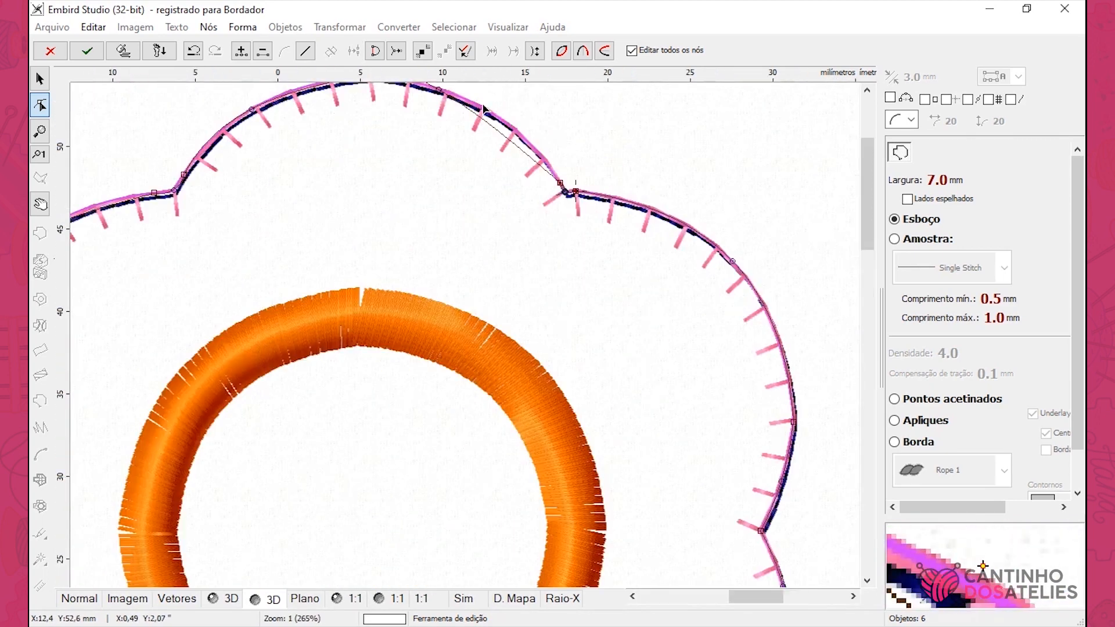
scroll(481, 105, down, 1)
drag(417, 91, 456, 193)
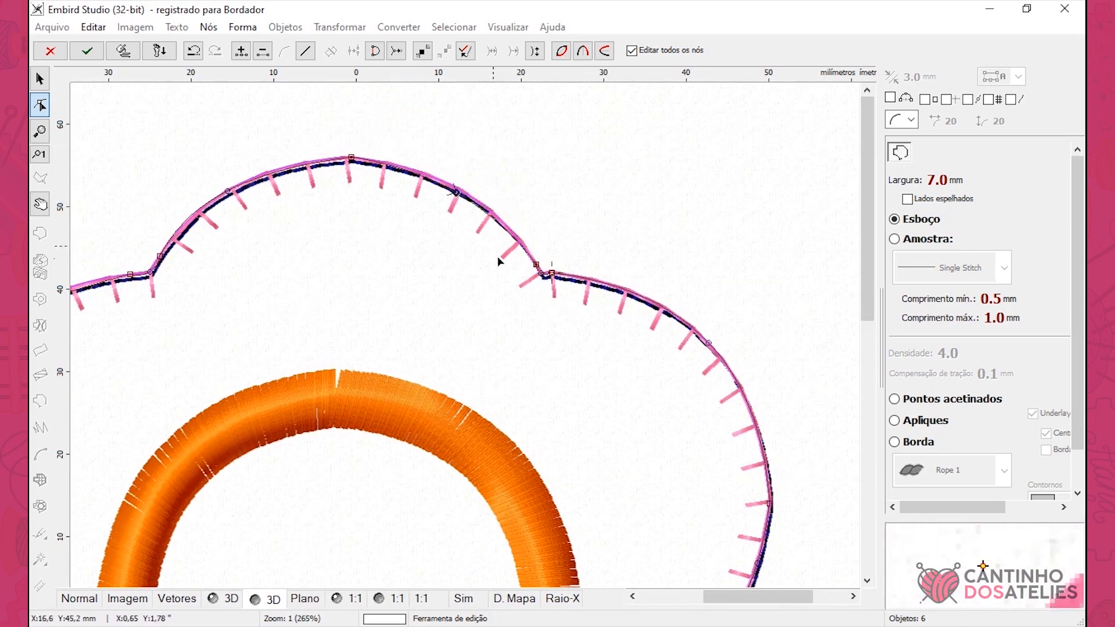
mouse_move(134, 277)
mouse_down()
mouse_move(160, 258)
mouse_move(138, 274)
mouse_up()
click(141, 272)
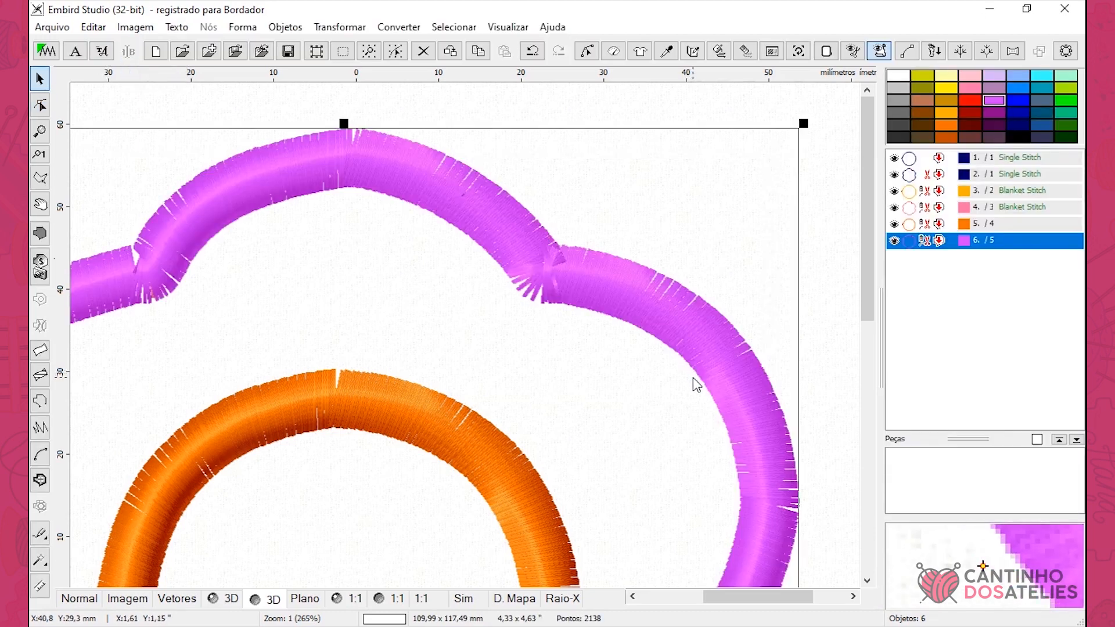
Examine the violet stitching at the flower's reshaped upper notches and compare it with the unedited side notches.
scroll(693, 377, down, 2)
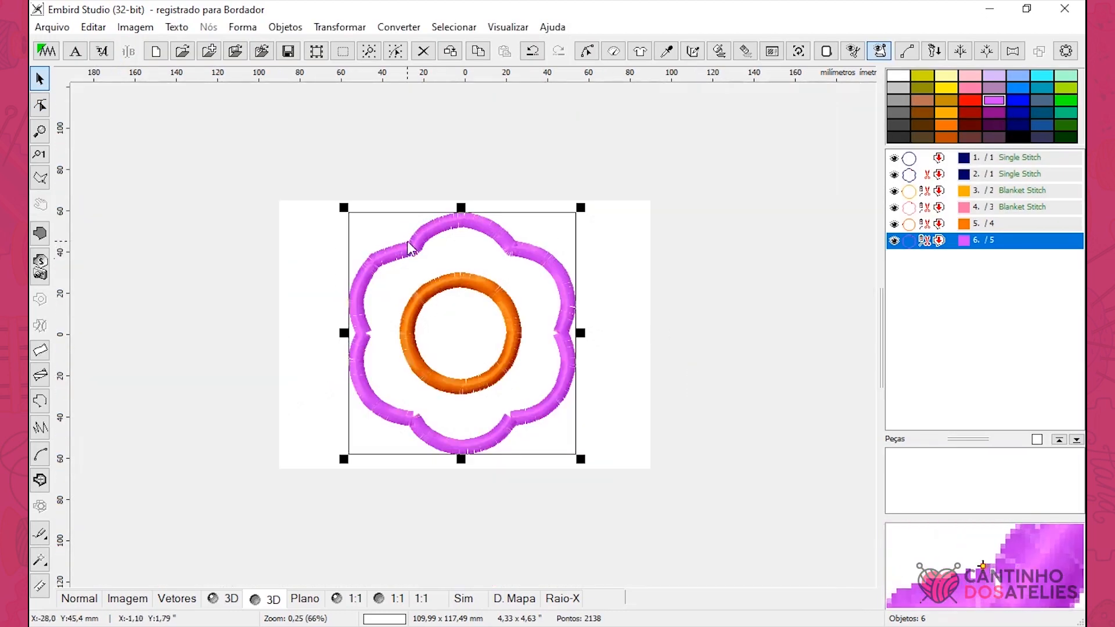
scroll(409, 248, up, 1)
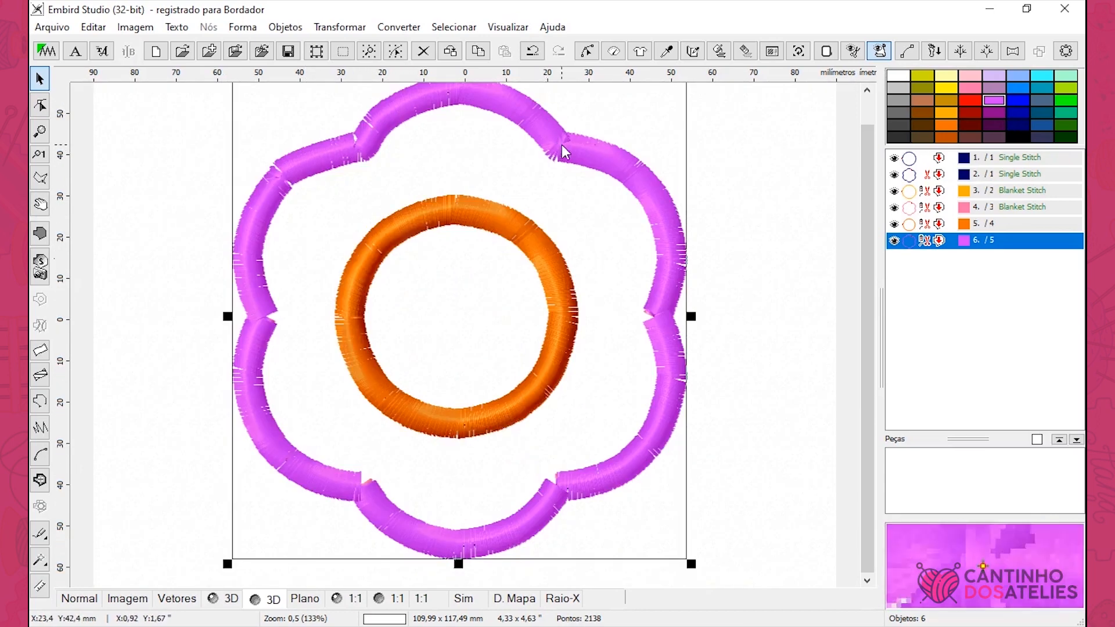
scroll(664, 325, up, 2)
scroll(622, 317, down, 3)
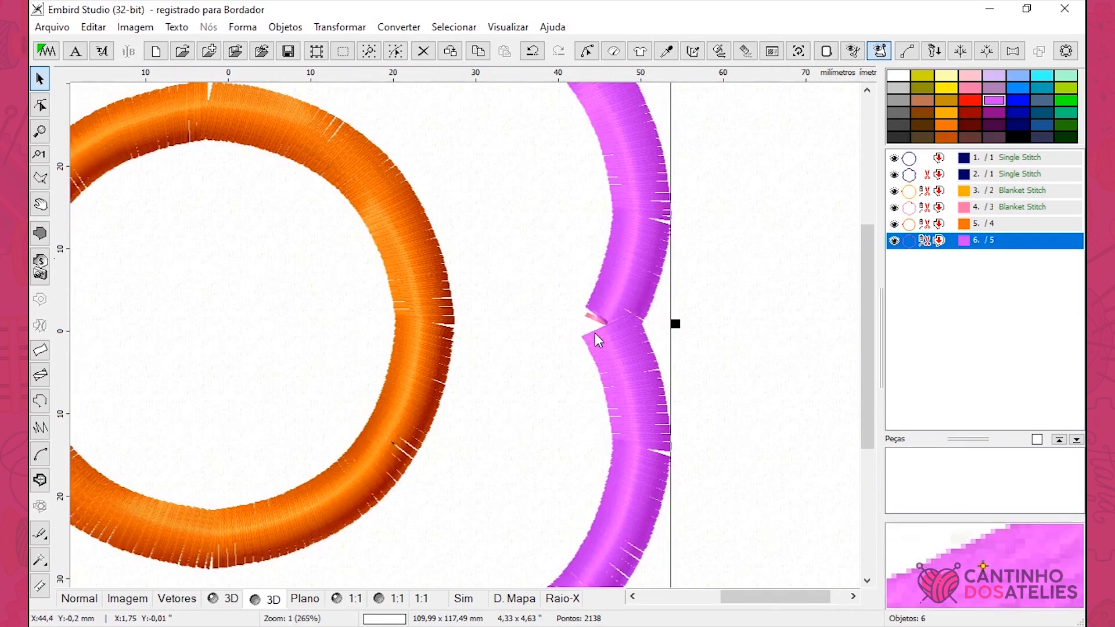
scroll(494, 315, up, 2)
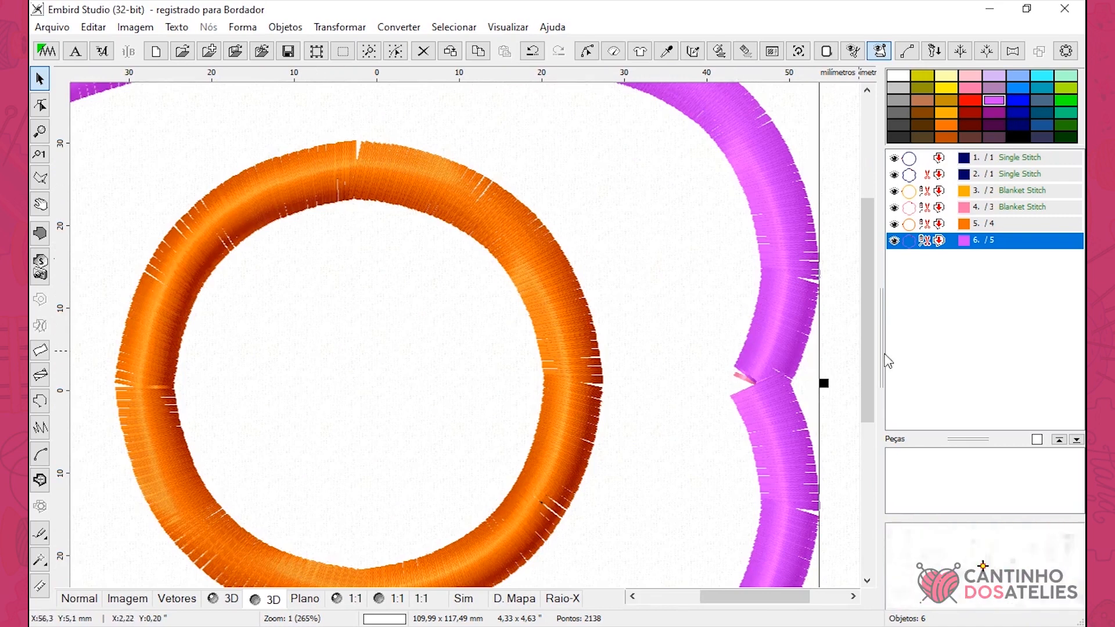
drag(868, 348, 868, 286)
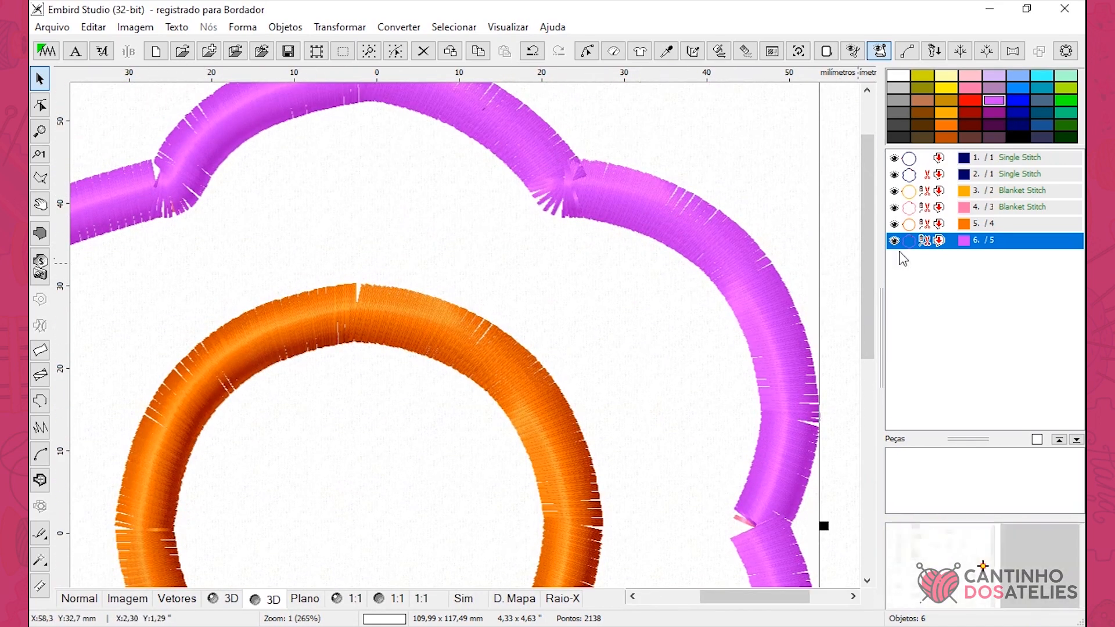
scroll(684, 335, down, 2)
scroll(555, 297, up, 1)
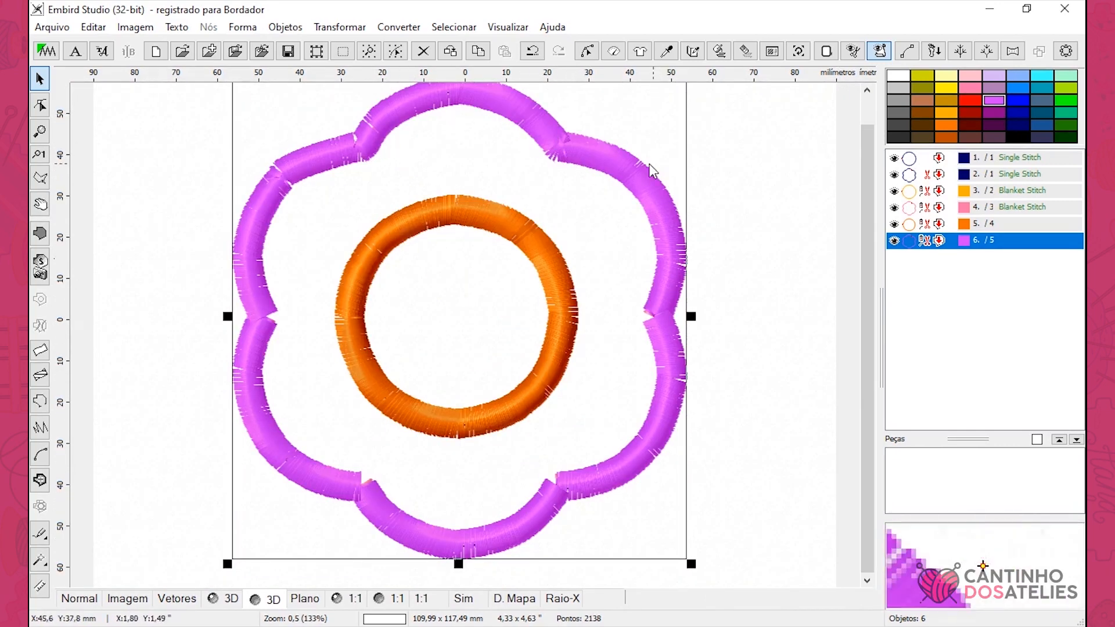
scroll(652, 170, down, 1)
Review the flower design's six objects one by one, from the Single Stitch placement lines to the dense finishing outlines.
click(620, 323)
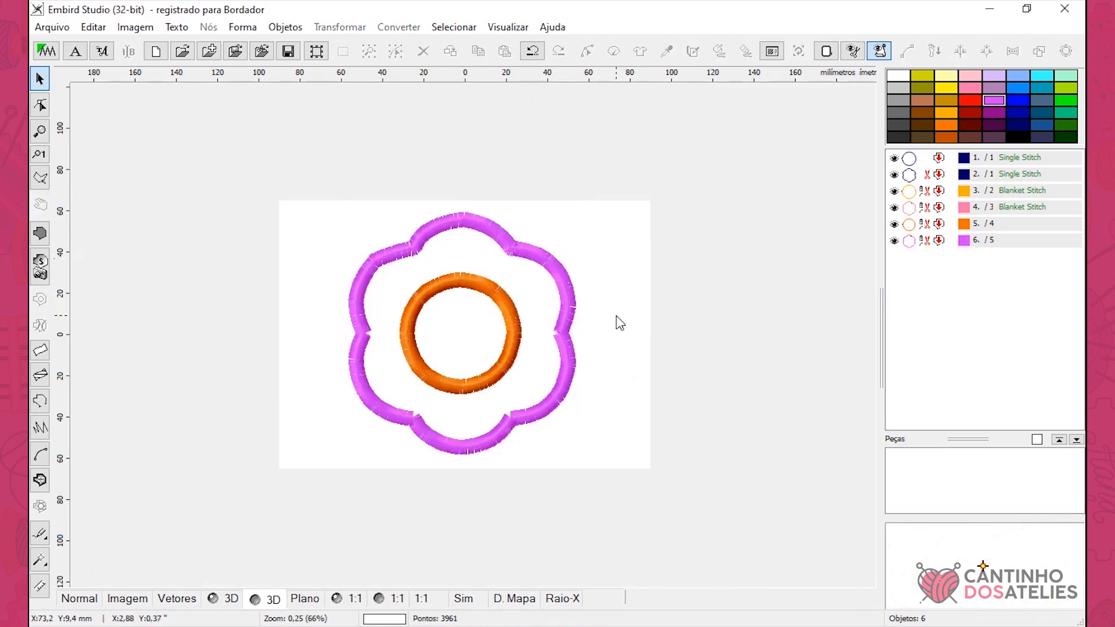
click(913, 158)
click(915, 175)
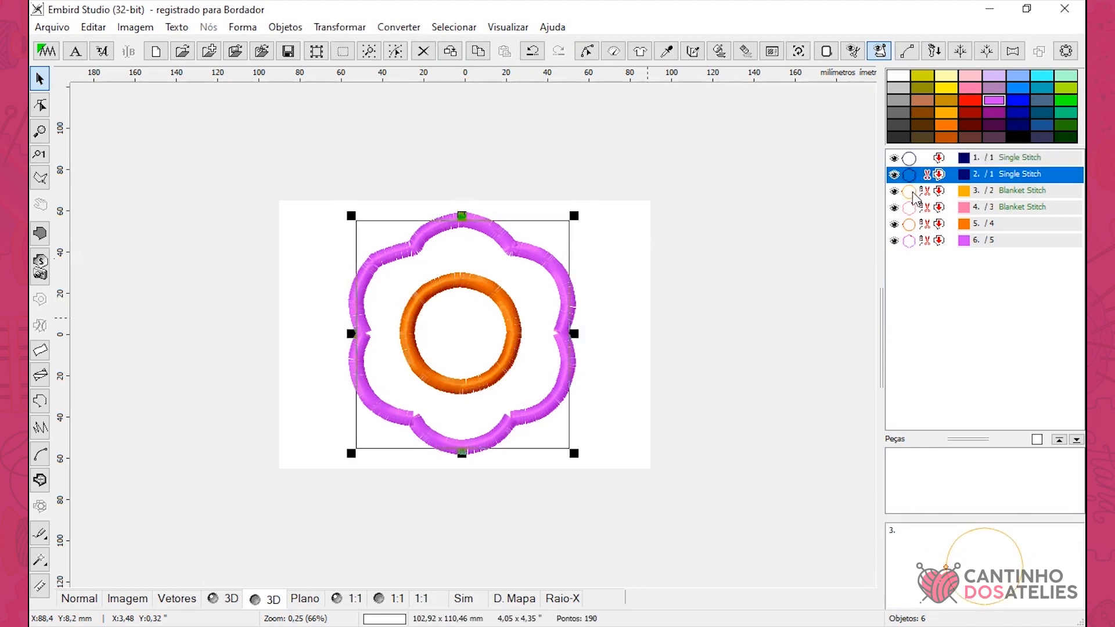
click(914, 191)
click(914, 207)
click(915, 224)
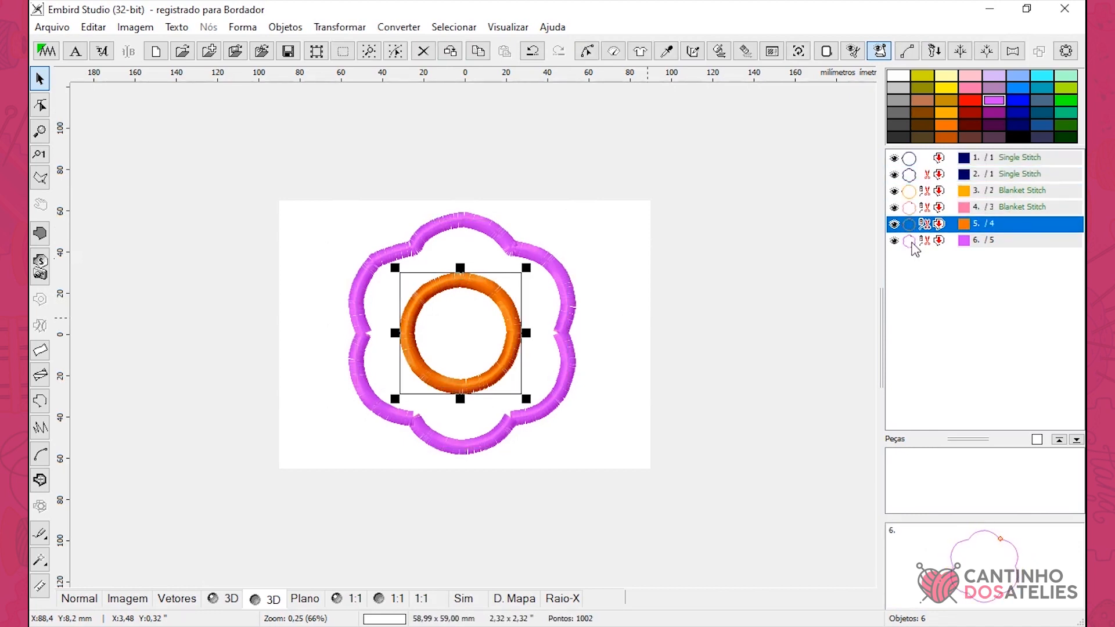
click(913, 241)
click(914, 225)
click(914, 208)
click(914, 192)
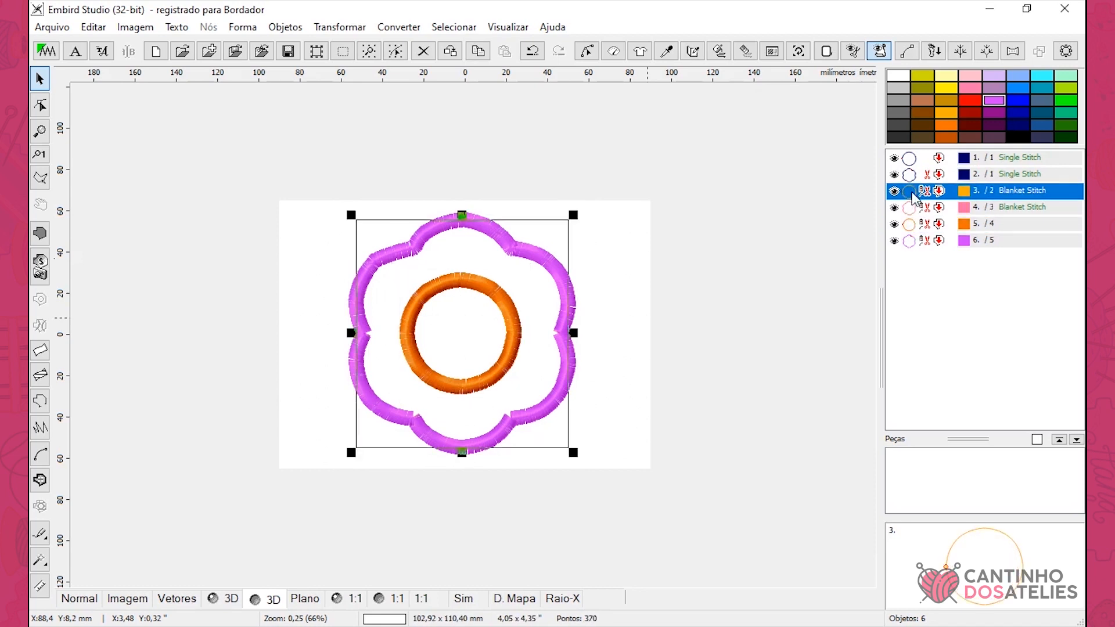
click(910, 158)
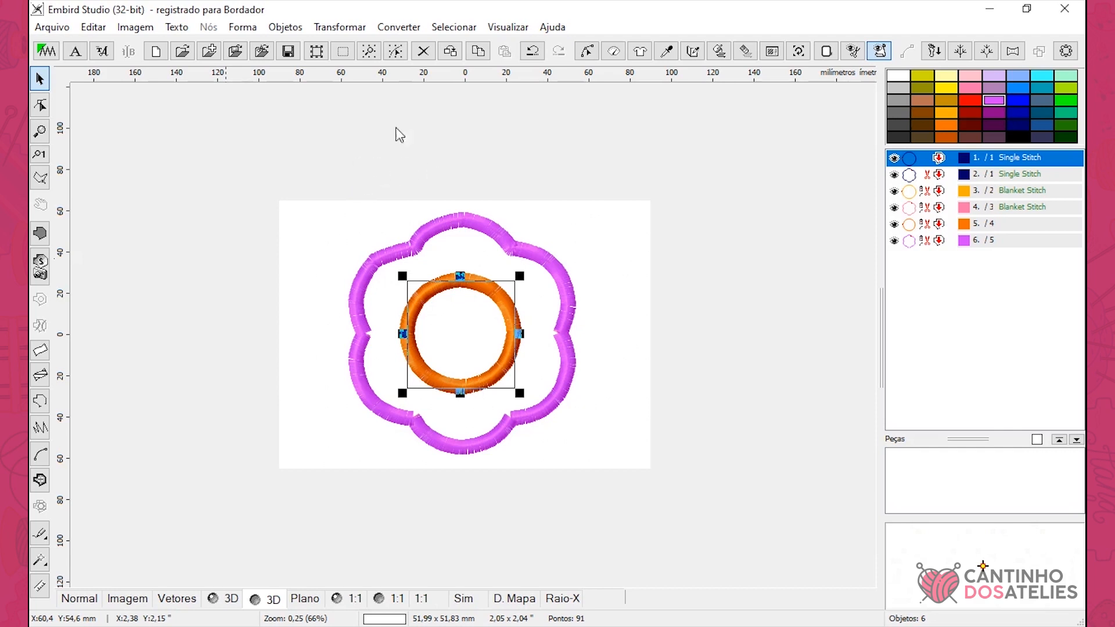
Save the editable design as "flor edit" in Embird Outline Format (*.eof) on the Desktop (Área de Trabalho).
click(49, 29)
click(108, 138)
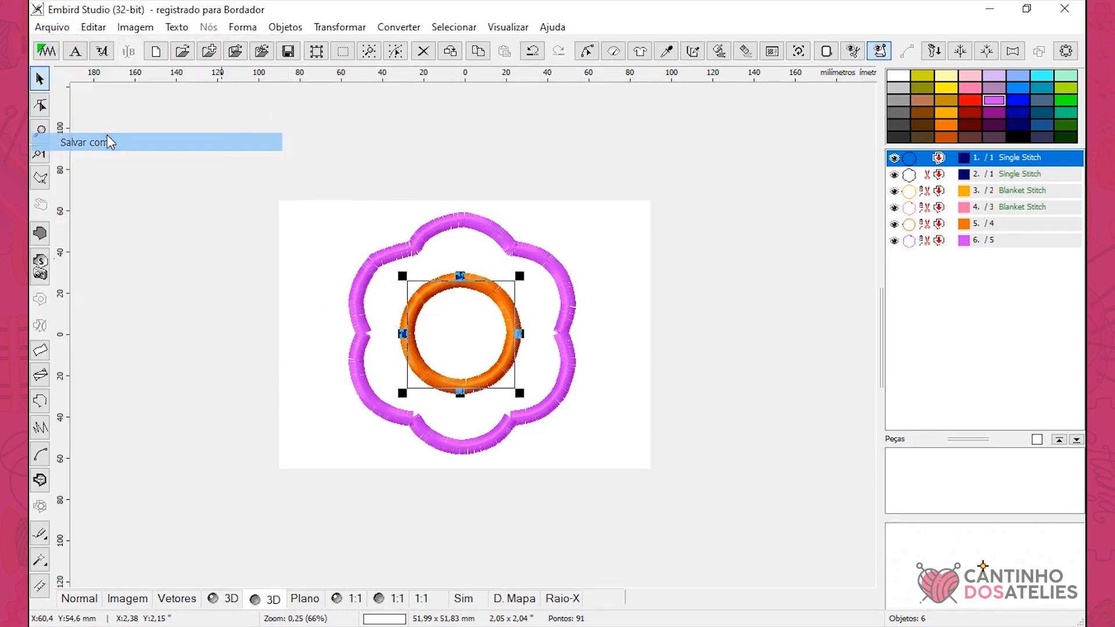
text(flor edit)
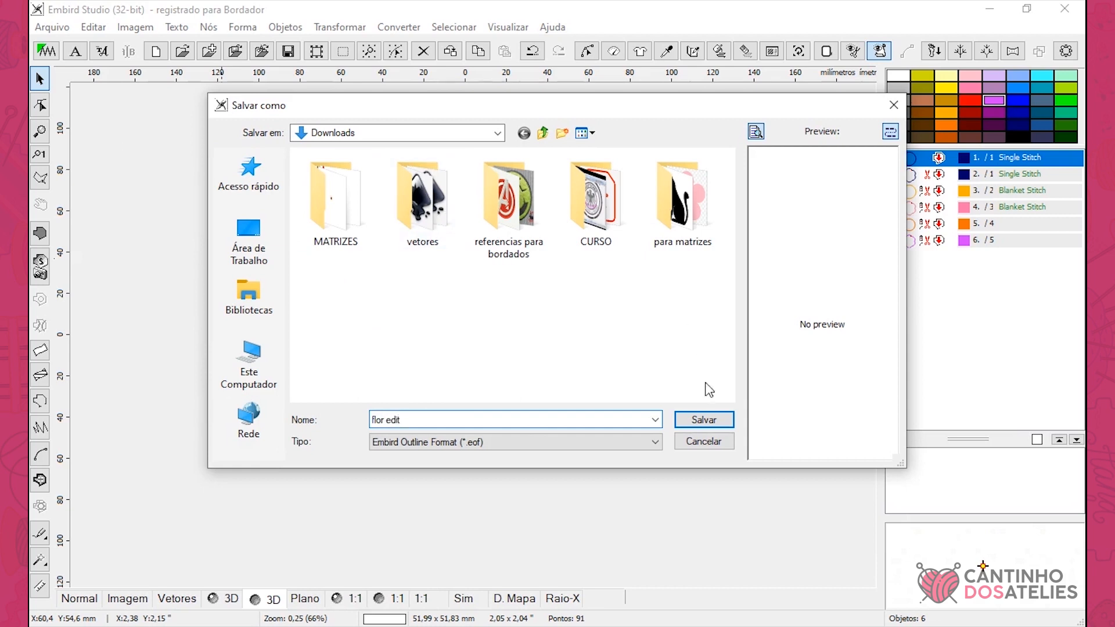
click(461, 442)
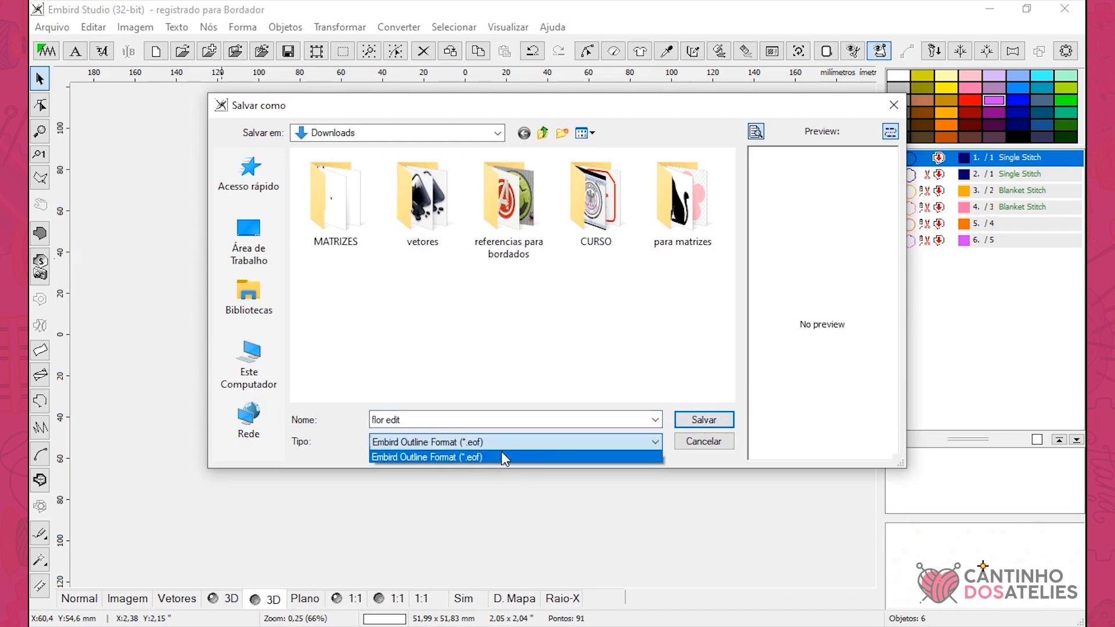
click(500, 447)
click(490, 446)
click(567, 442)
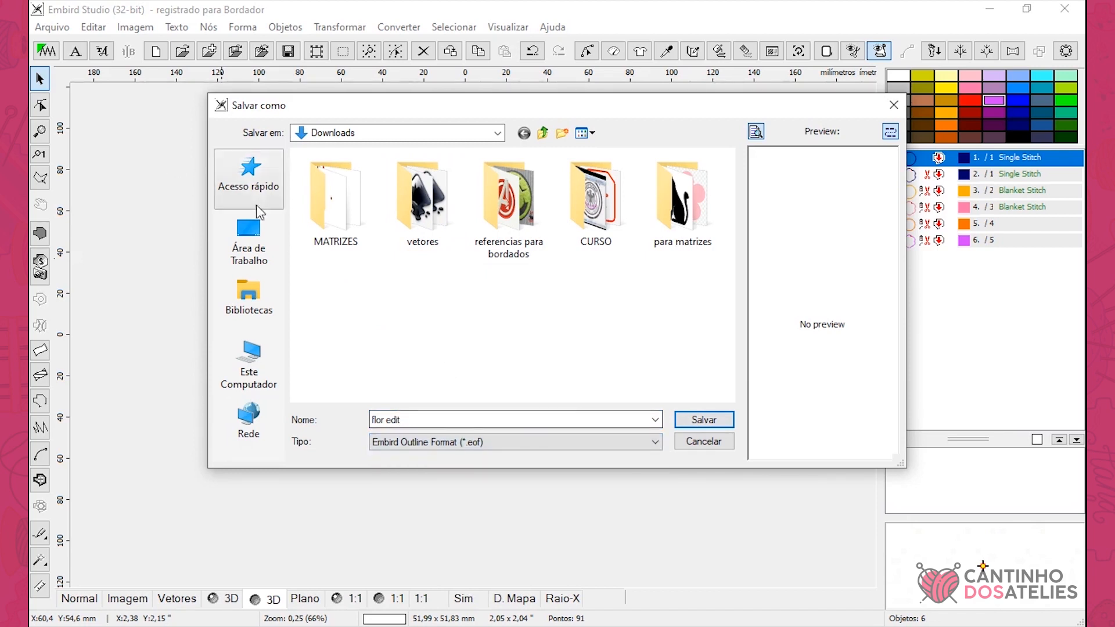
click(249, 241)
click(720, 424)
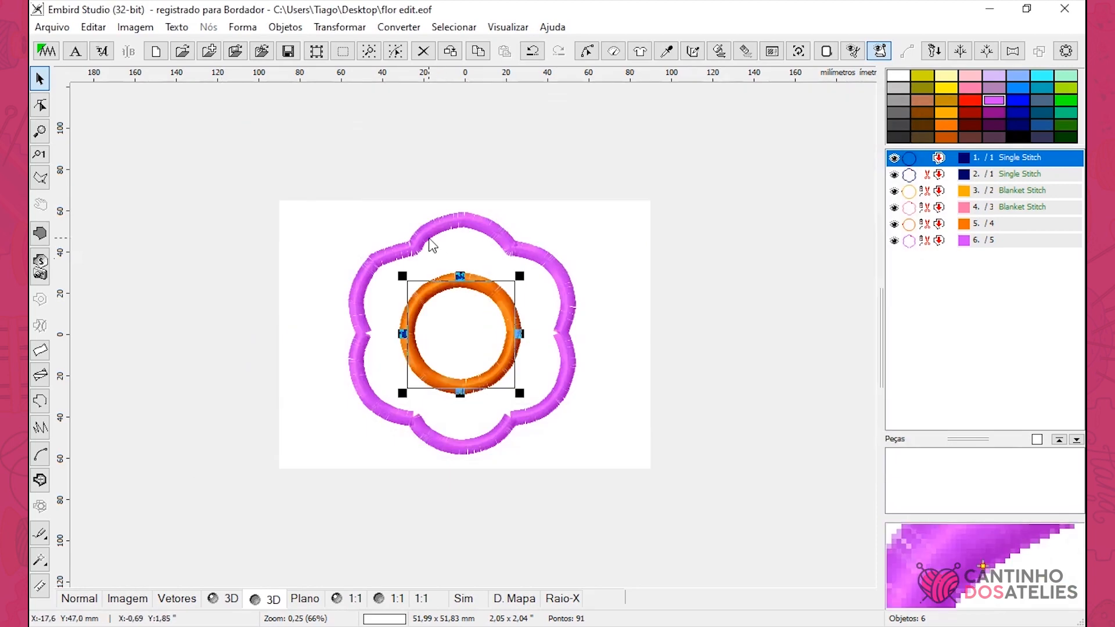
Send the design to Embird Editor and set its file conversion to the single format .PES, centred in the hoop.
click(45, 52)
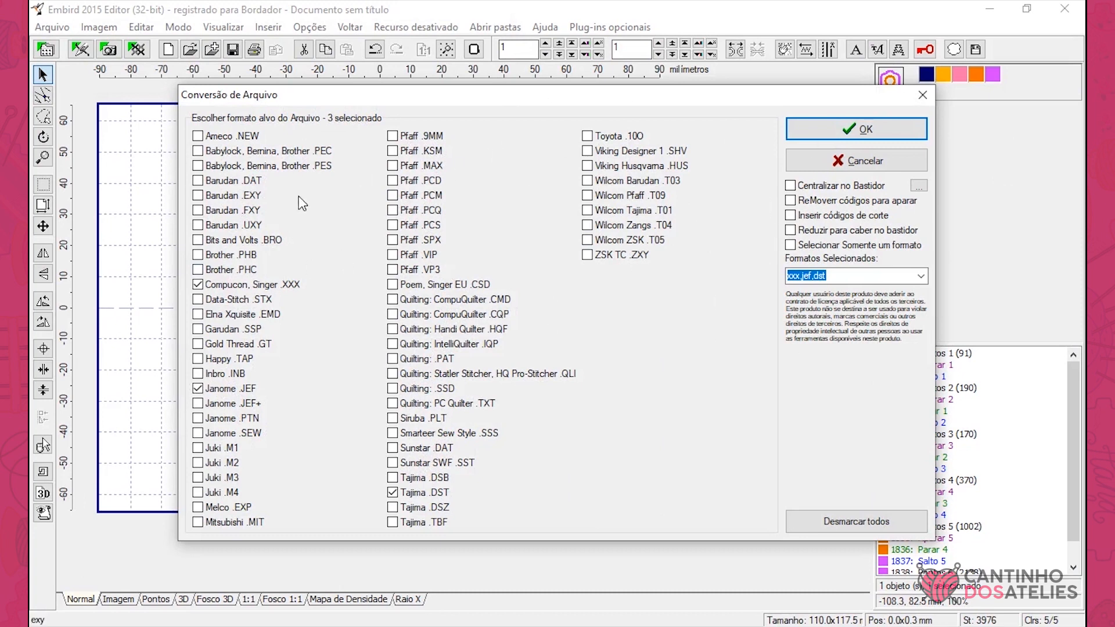
click(239, 151)
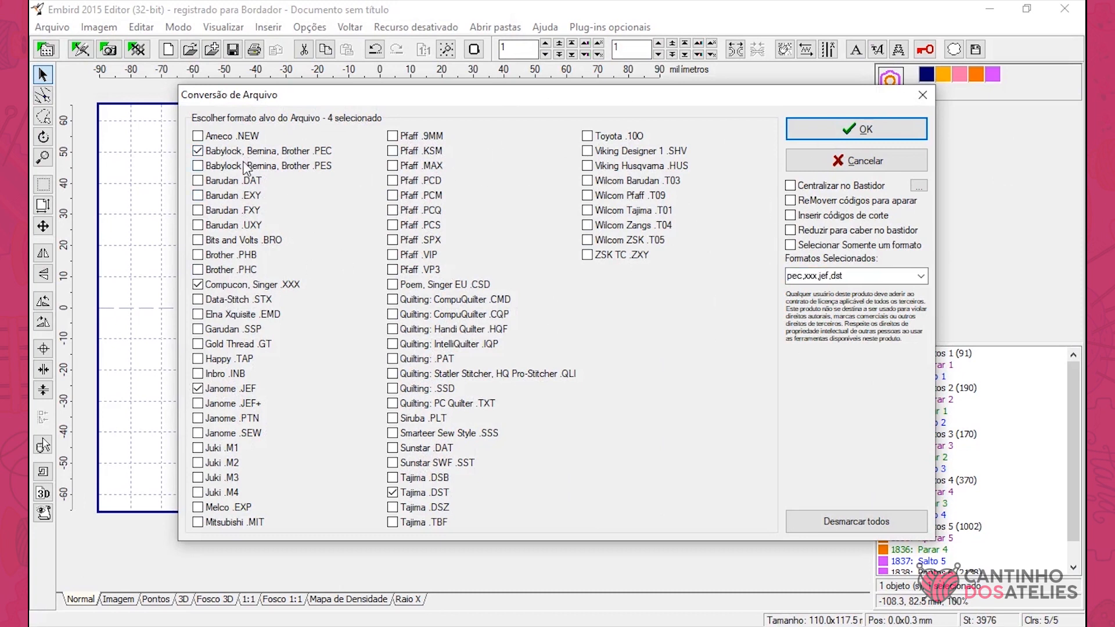
click(241, 166)
click(835, 245)
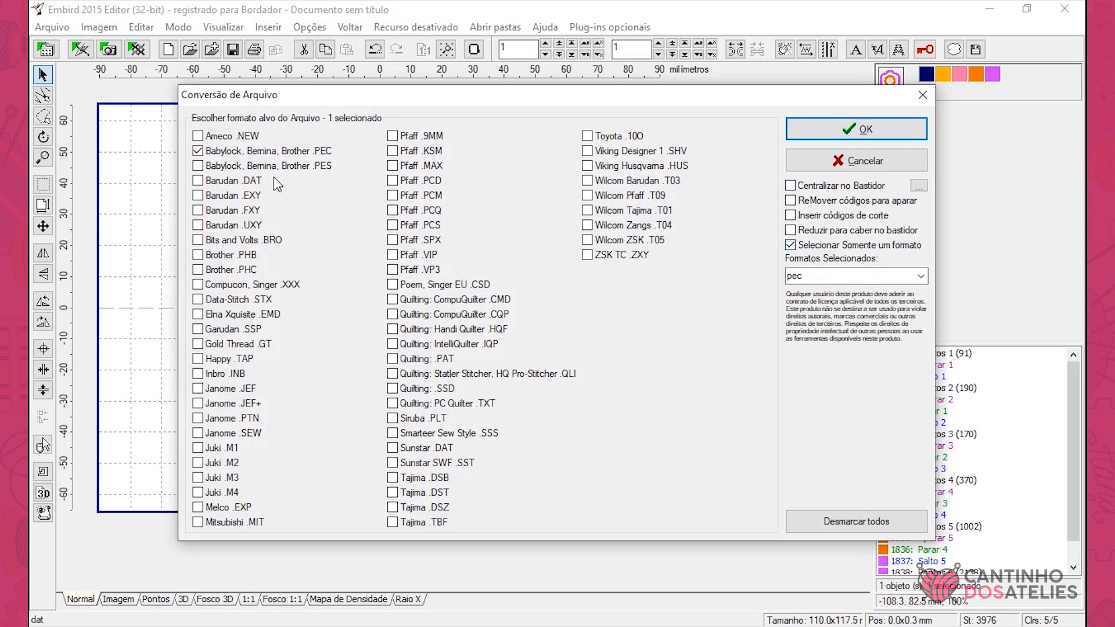
click(866, 185)
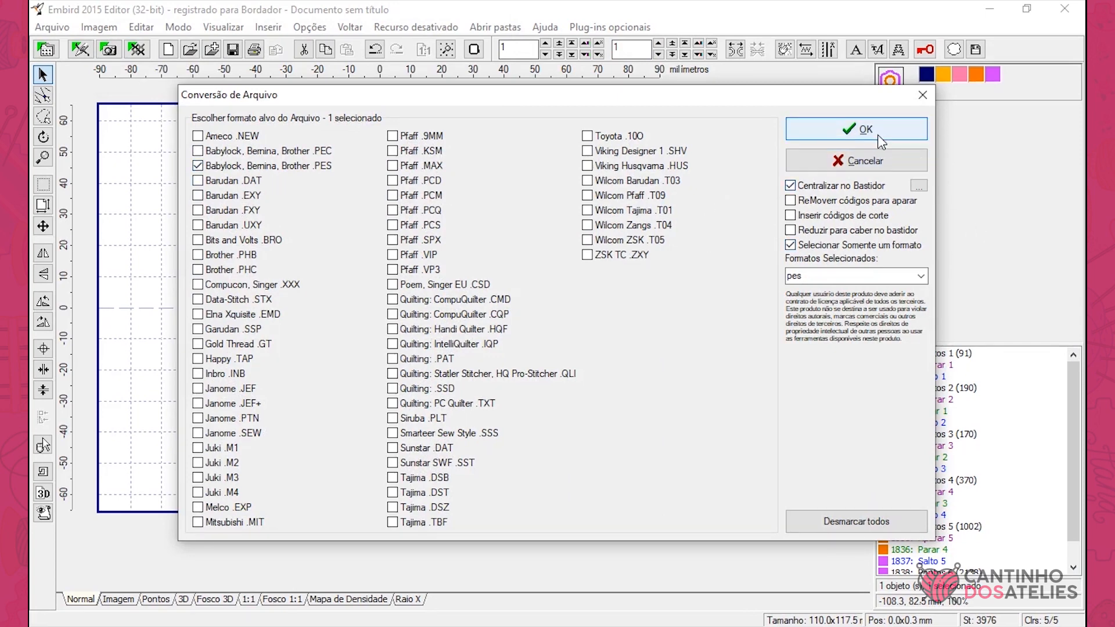
click(877, 135)
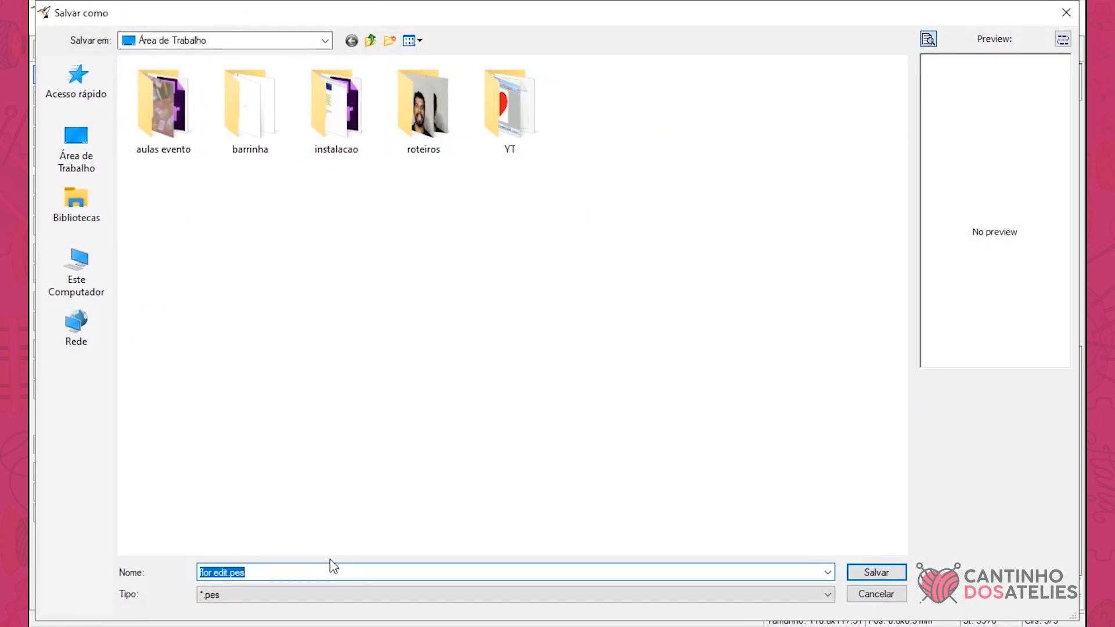
Save the stitch file as florapliq10x10 on the Desktop, using the PES version that depends on hoop size.
double_click(320, 575)
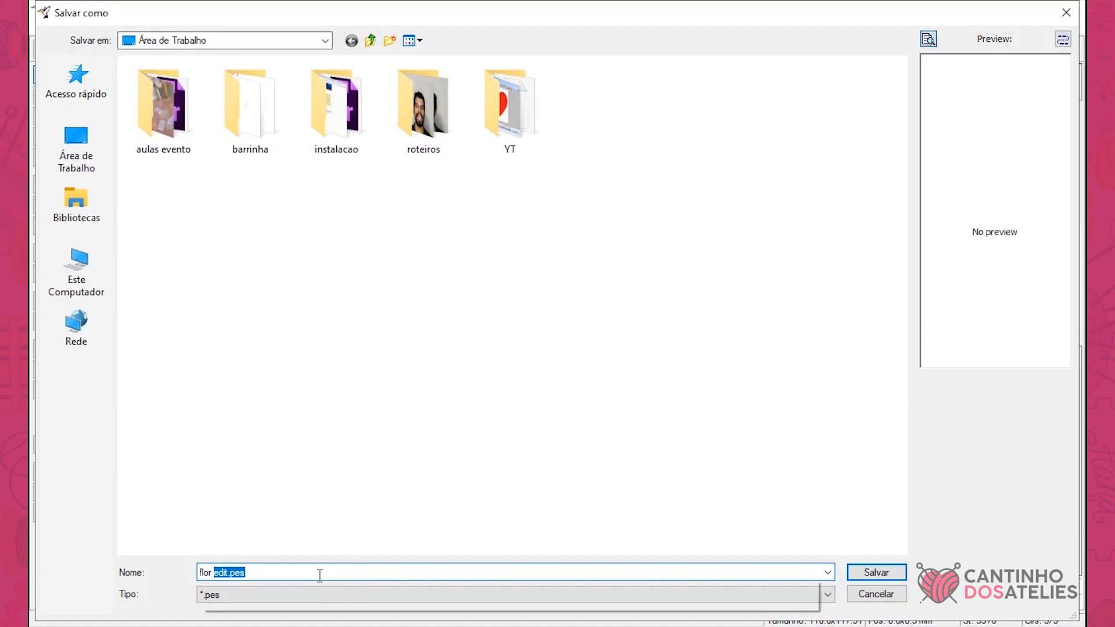
key(BackSpace)
key(BackSpace)
key(BackSpace)
key(BackSpace)
key(BackSpace)
key(BackSpace)
text(flo)
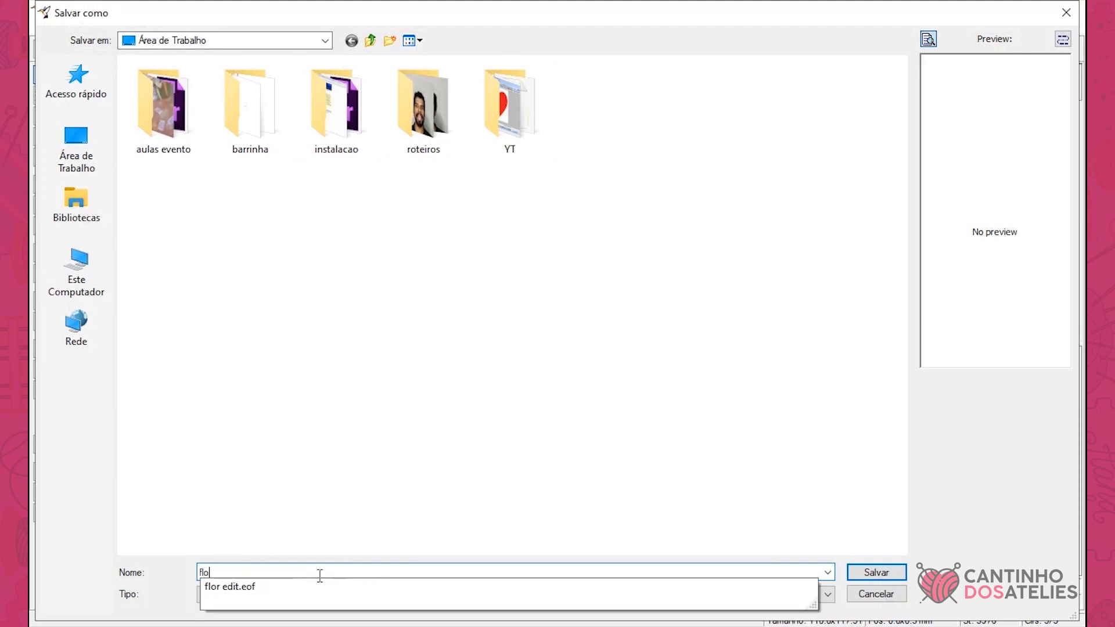
text(rapliq10x10)
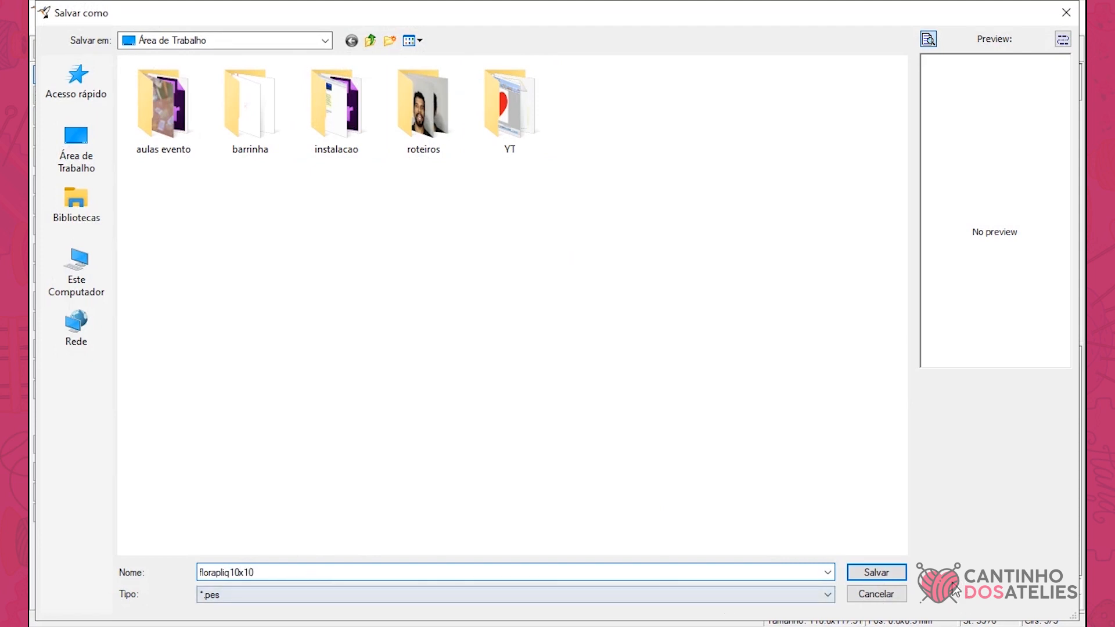
click(894, 578)
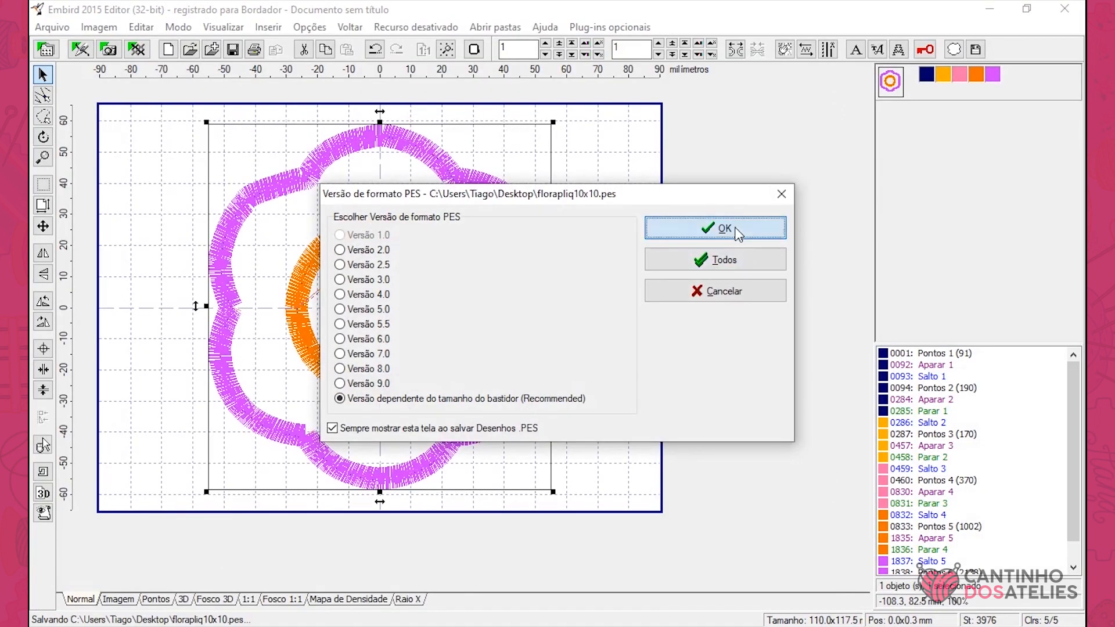
click(737, 233)
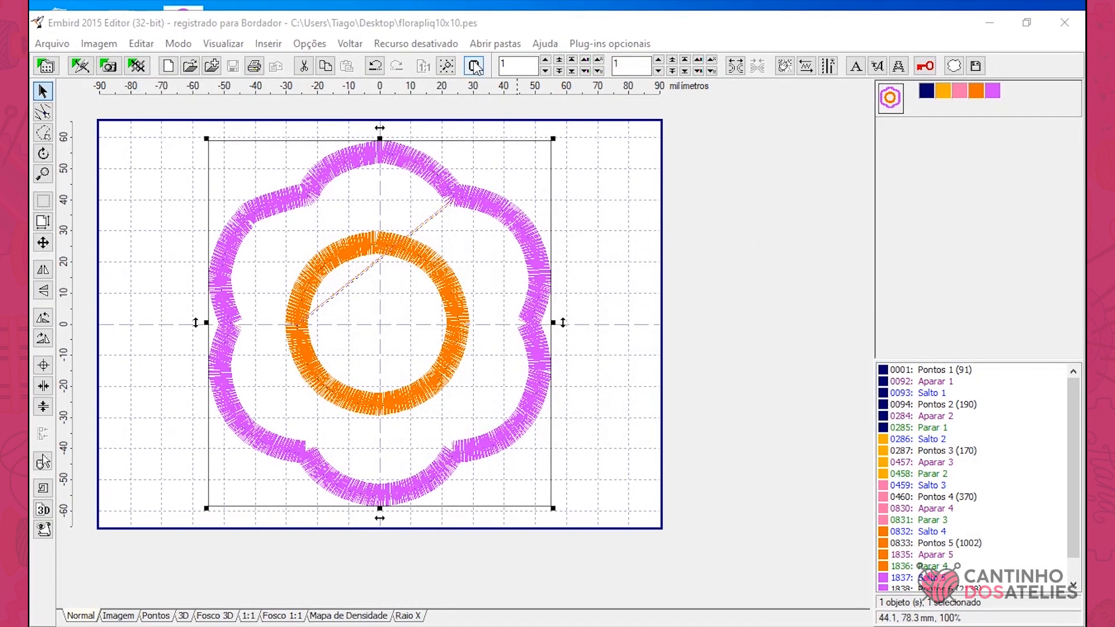
Change the hoop to Babylock, Bernina, Brother, Viking (100 x 100 mm).
click(475, 66)
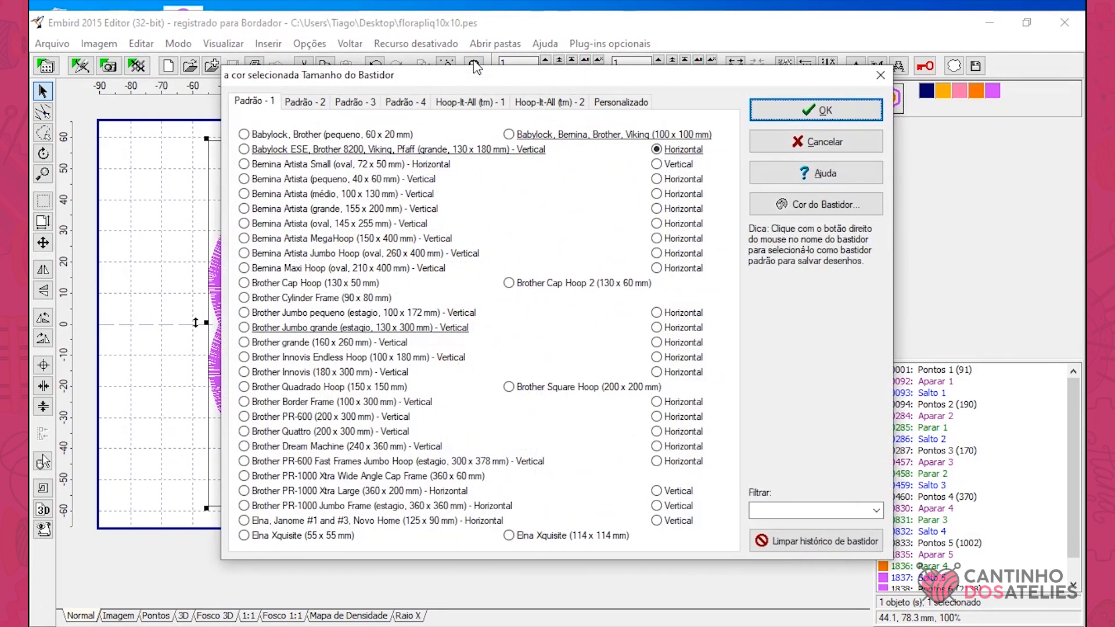
click(581, 136)
click(781, 112)
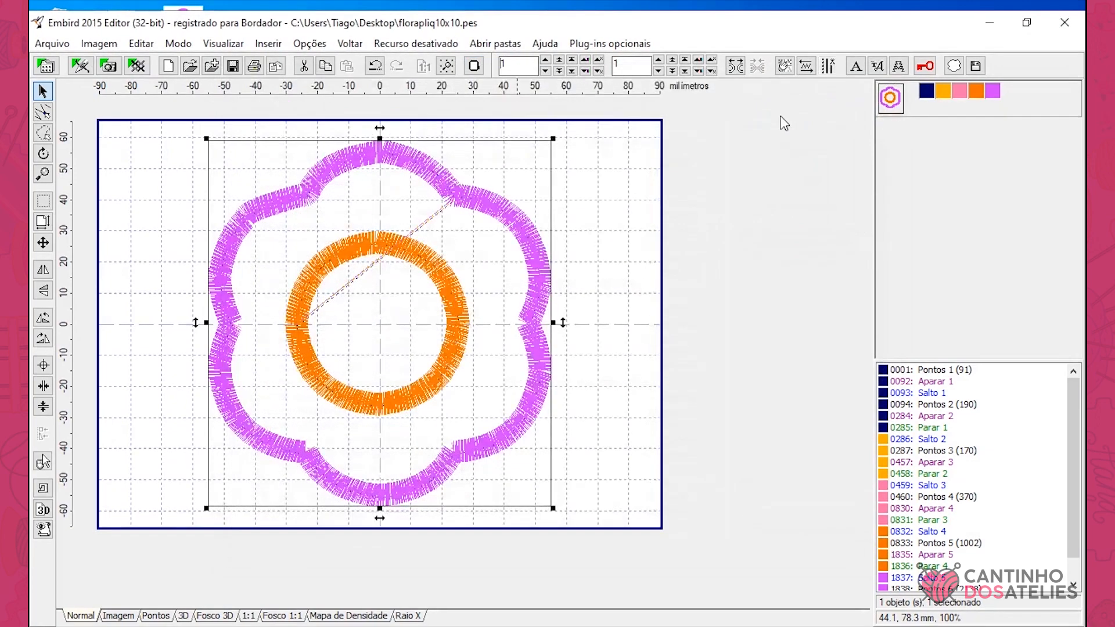
Resize the whole flower proportionally to a height of 95 mm, accepting the new stitch count of 3691.
click(43, 221)
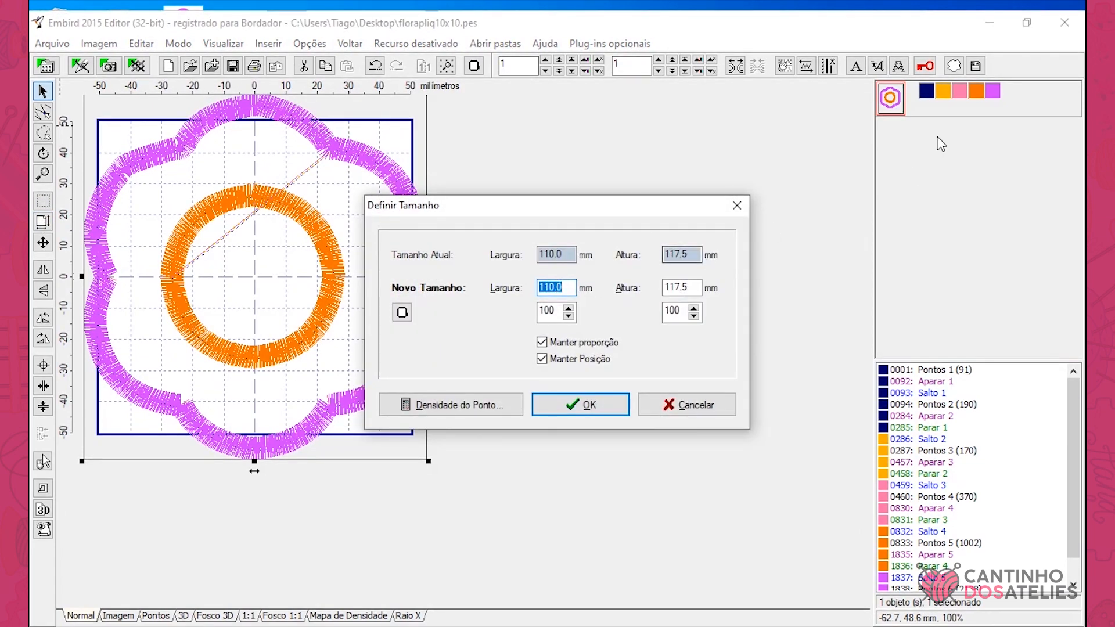
double_click(679, 287)
text(95)
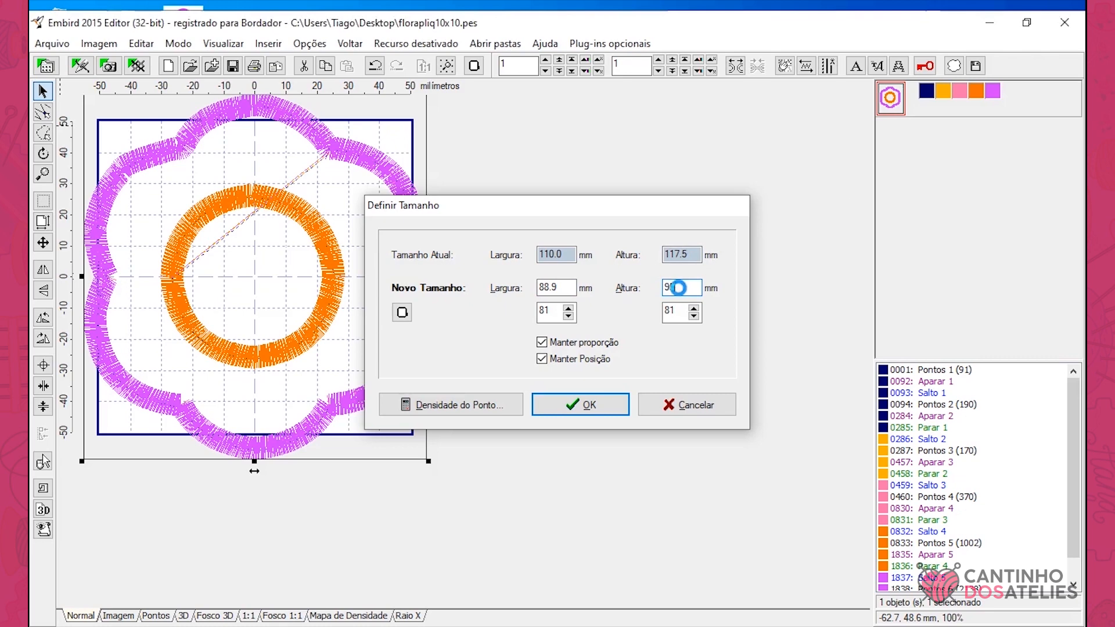
key(Return)
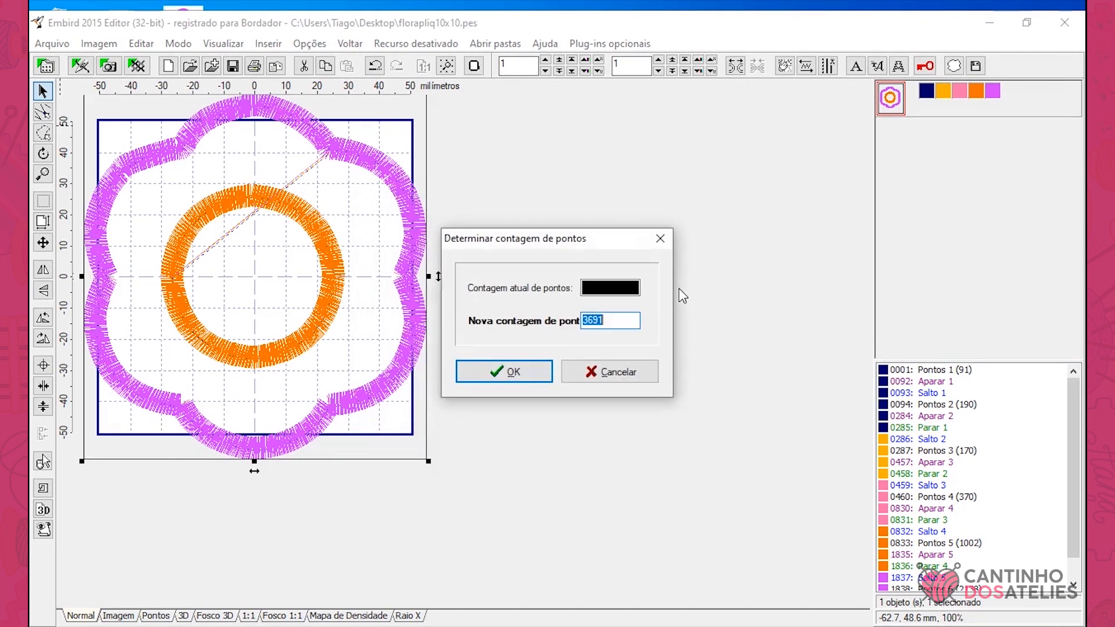
click(535, 372)
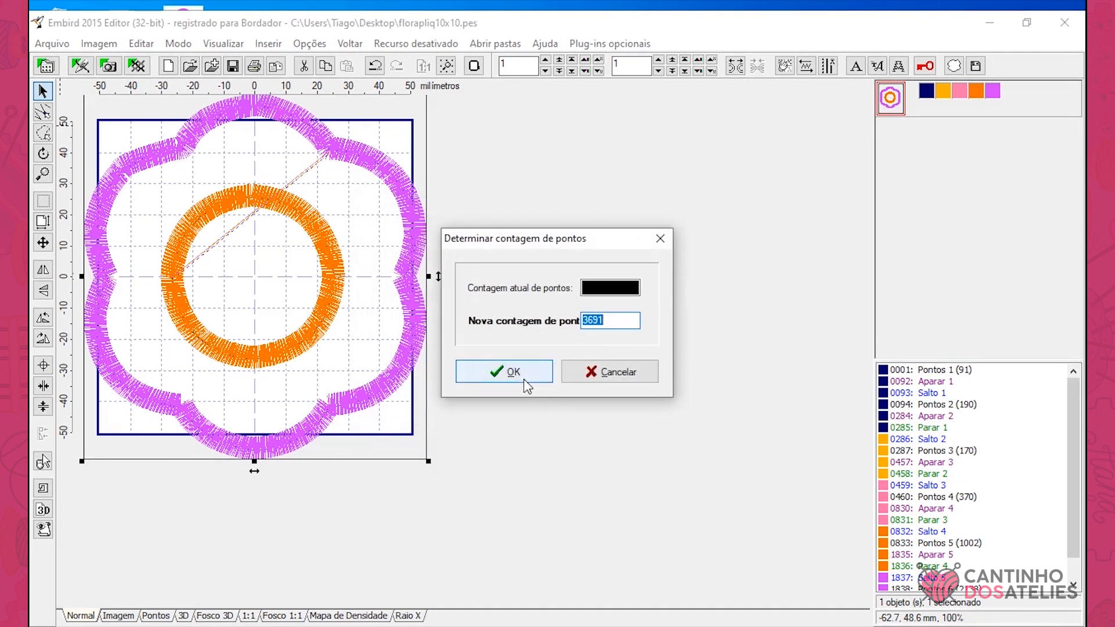
click(547, 364)
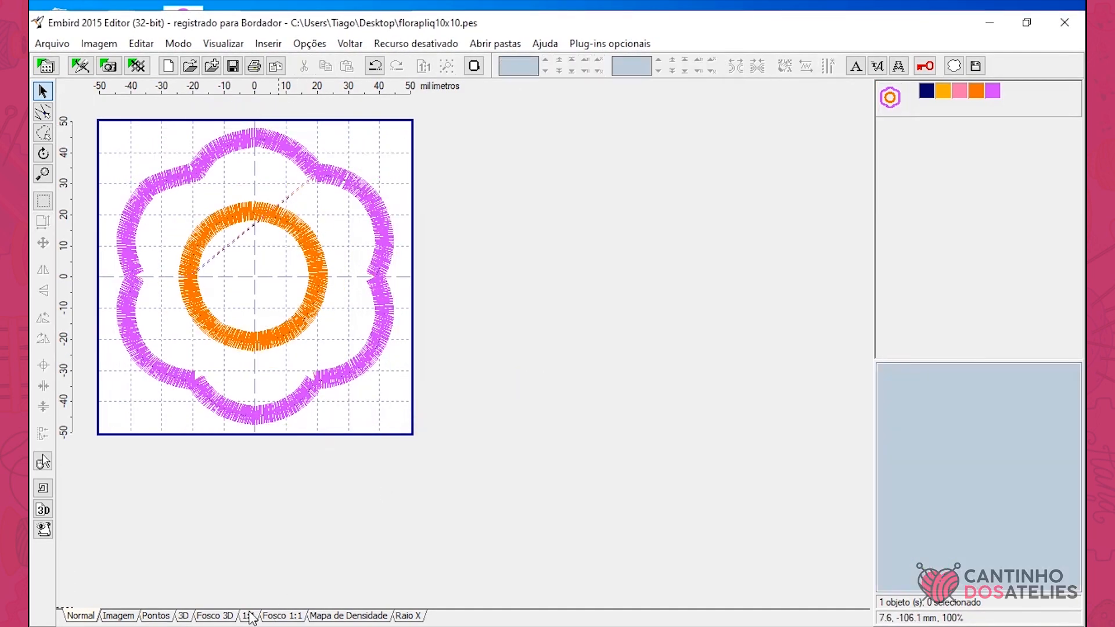
Display the resized flower in the Fosco 3D view and maximize the Editor window.
click(216, 616)
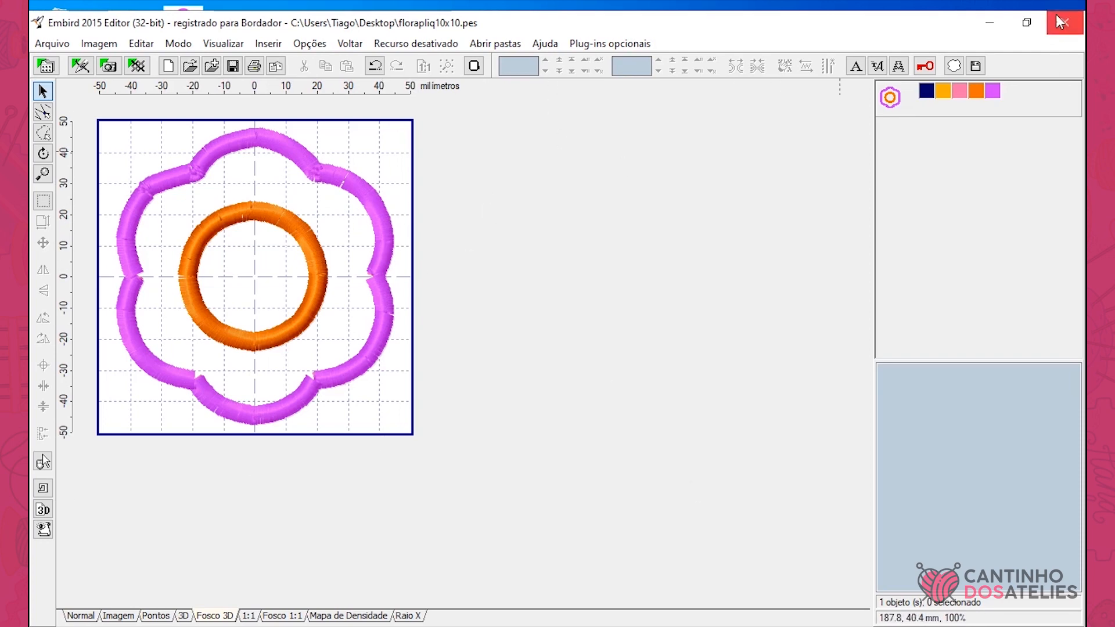
click(1027, 24)
click(765, 89)
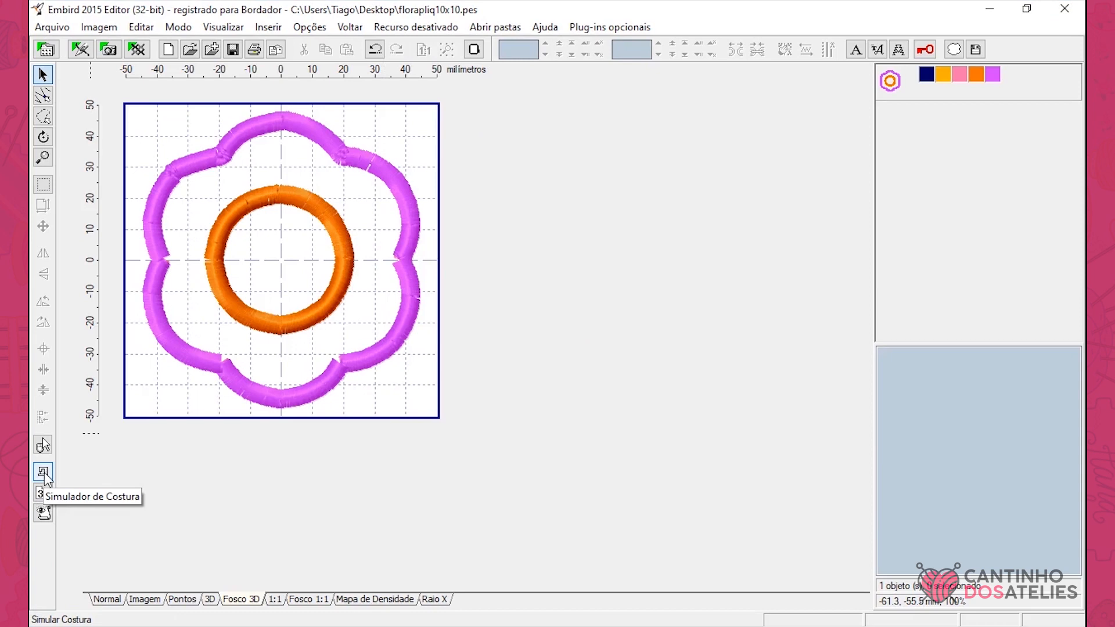
Run the sewing simulation to its end, raising the speed to 100 and 250 stitches per second, and close it.
click(44, 473)
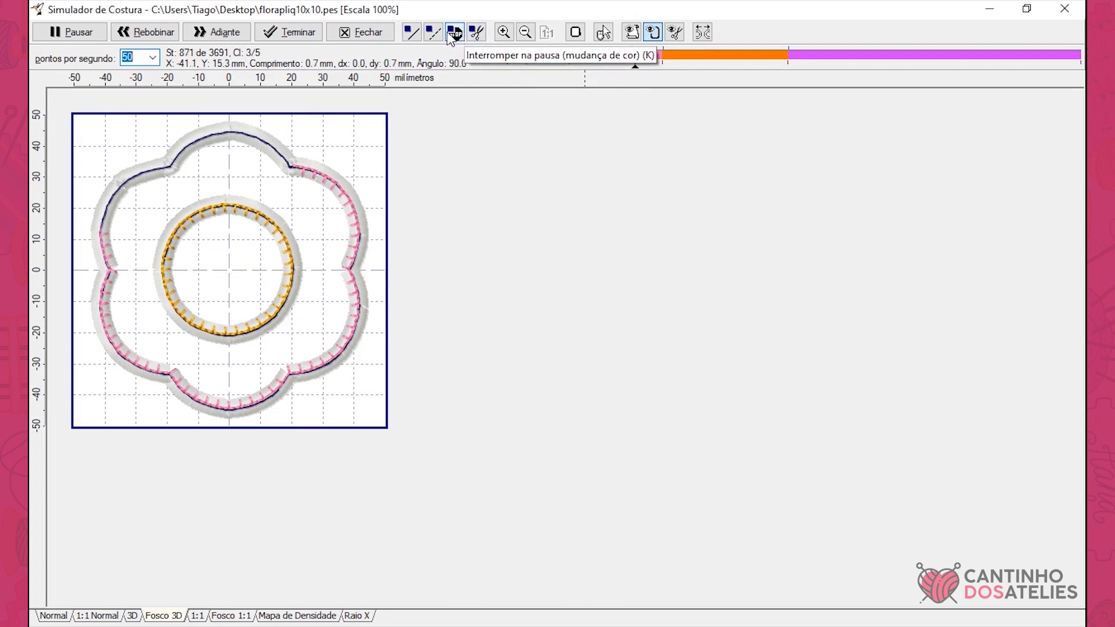
click(152, 57)
click(132, 115)
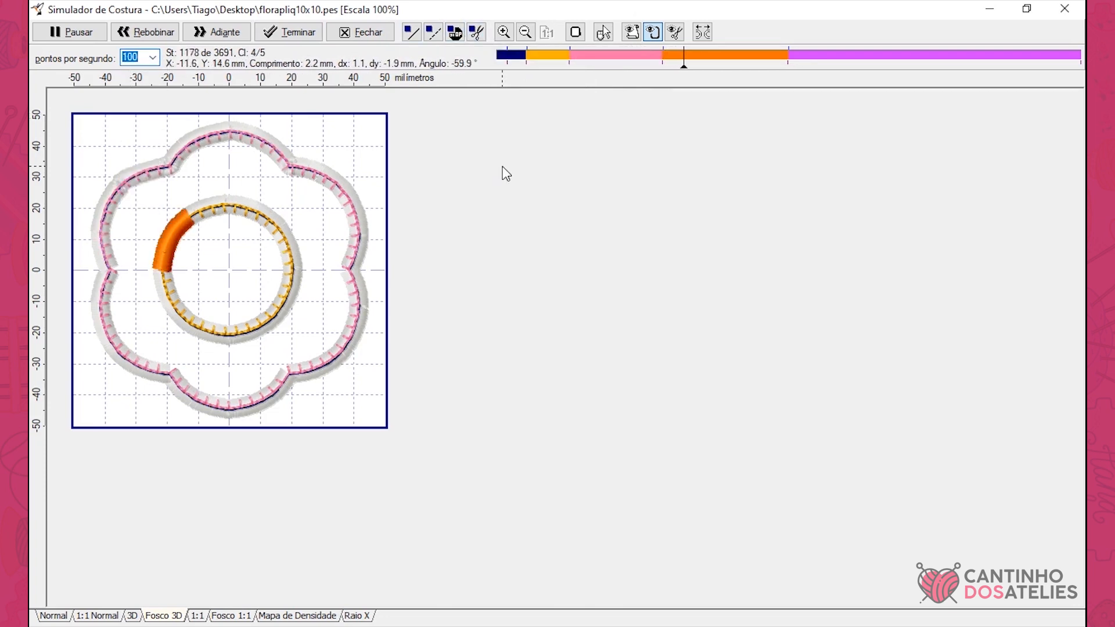
click(152, 57)
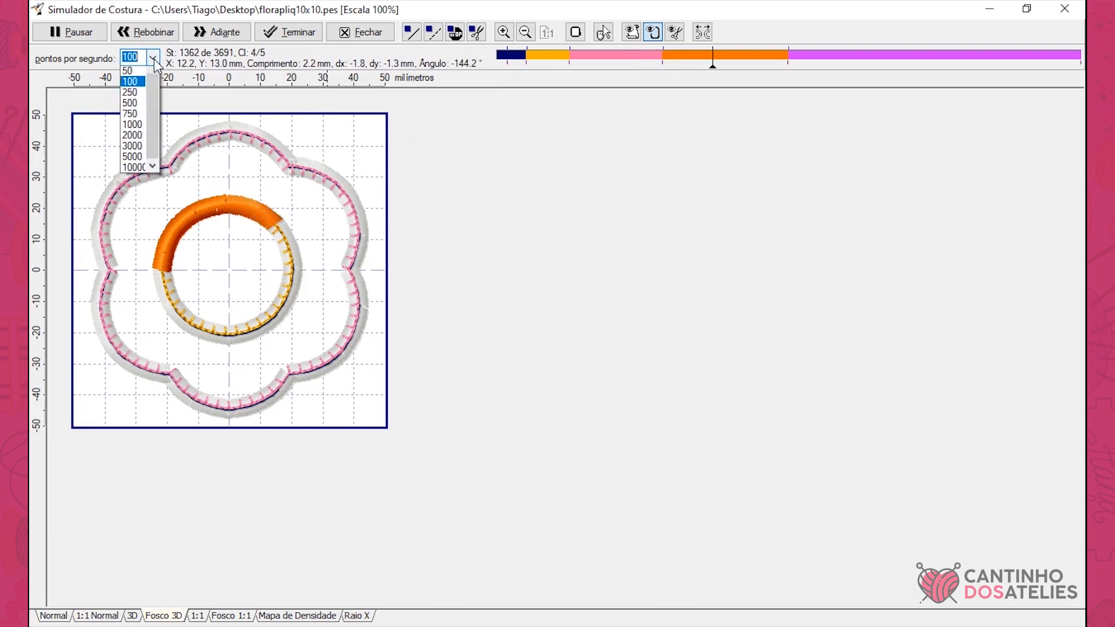
click(133, 126)
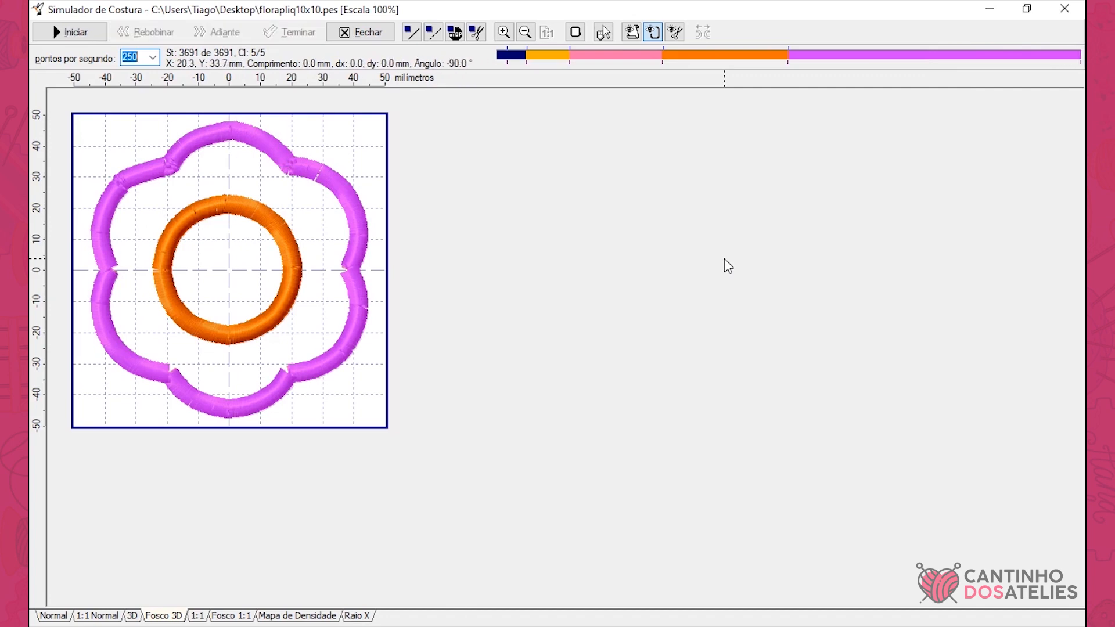
click(1065, 9)
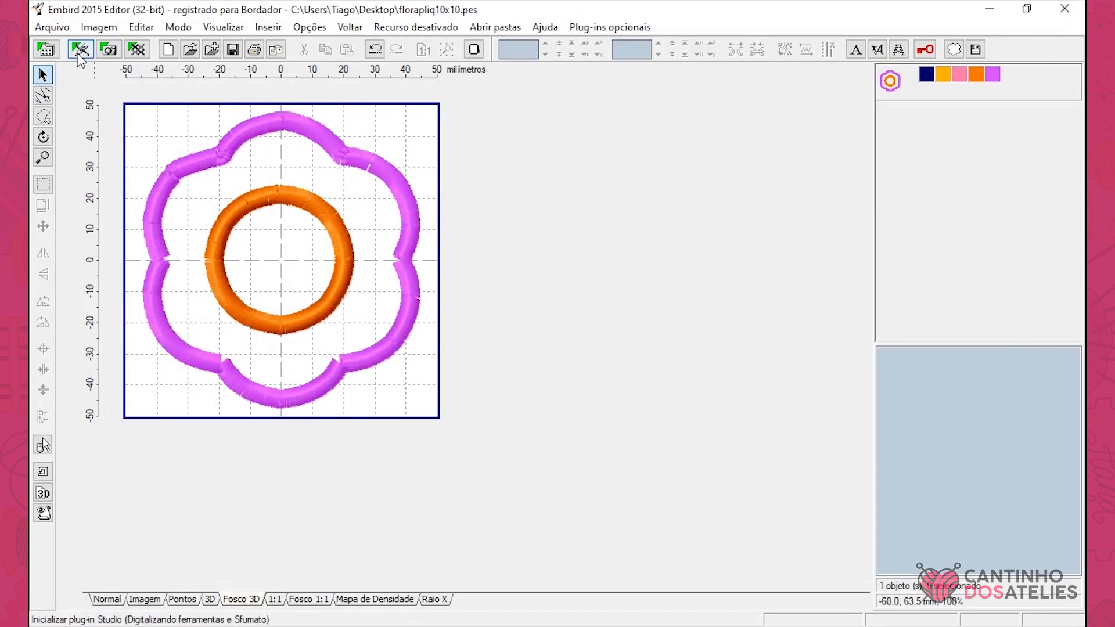
Save the resized florapliq10x10.pes, keeping the recommended PES version that depends on hoop size.
click(236, 52)
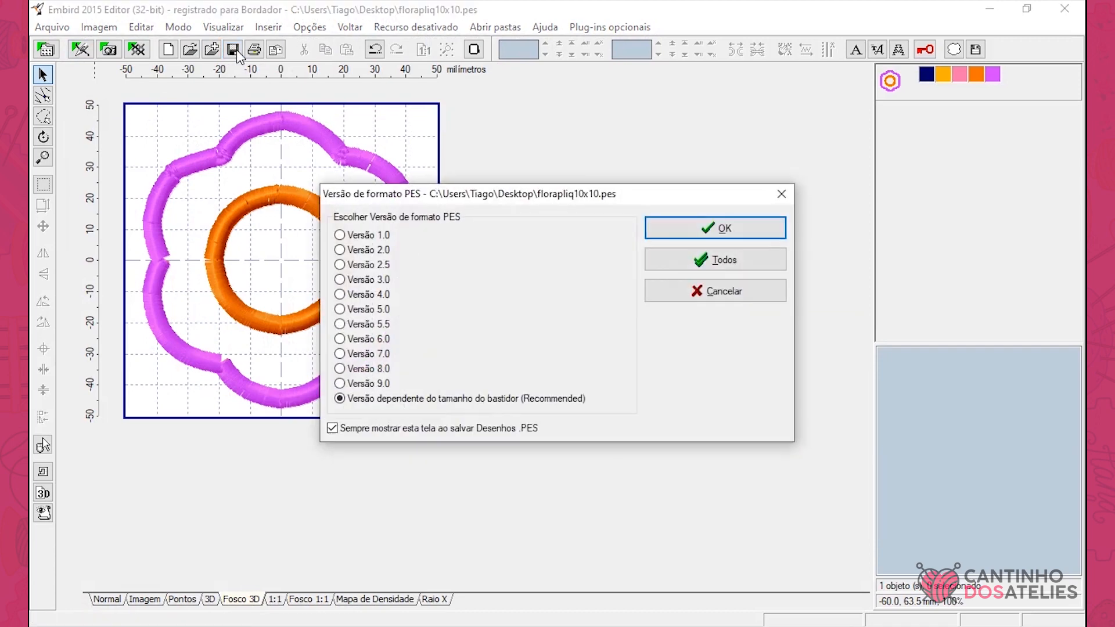
click(761, 228)
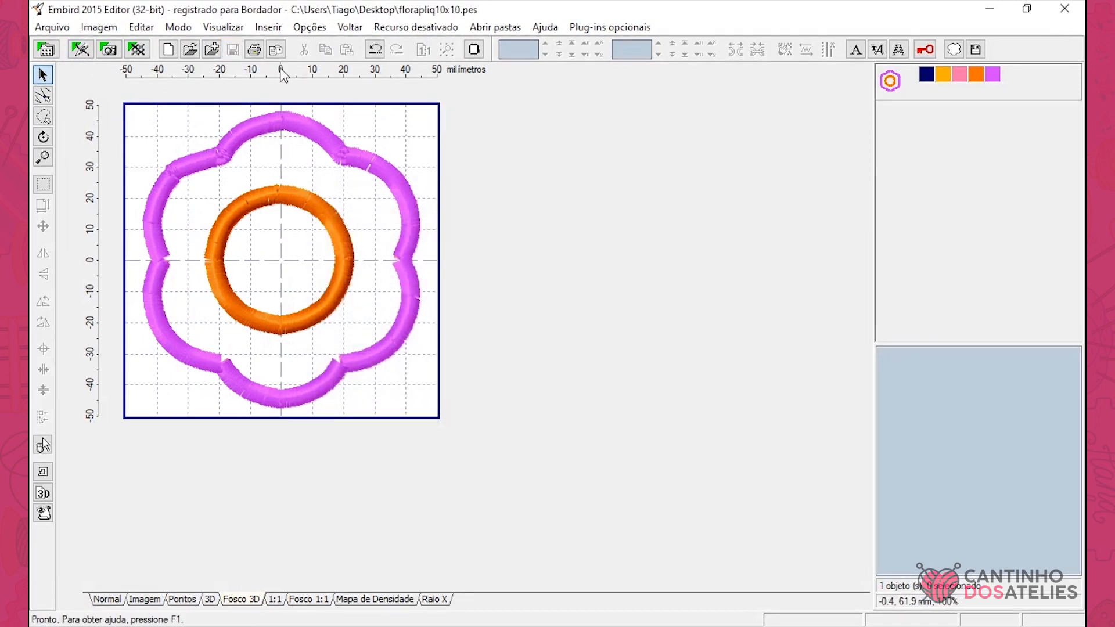
Switch to Embird Manager and turn off the hoop display for florapliq10x10.pes.
click(46, 49)
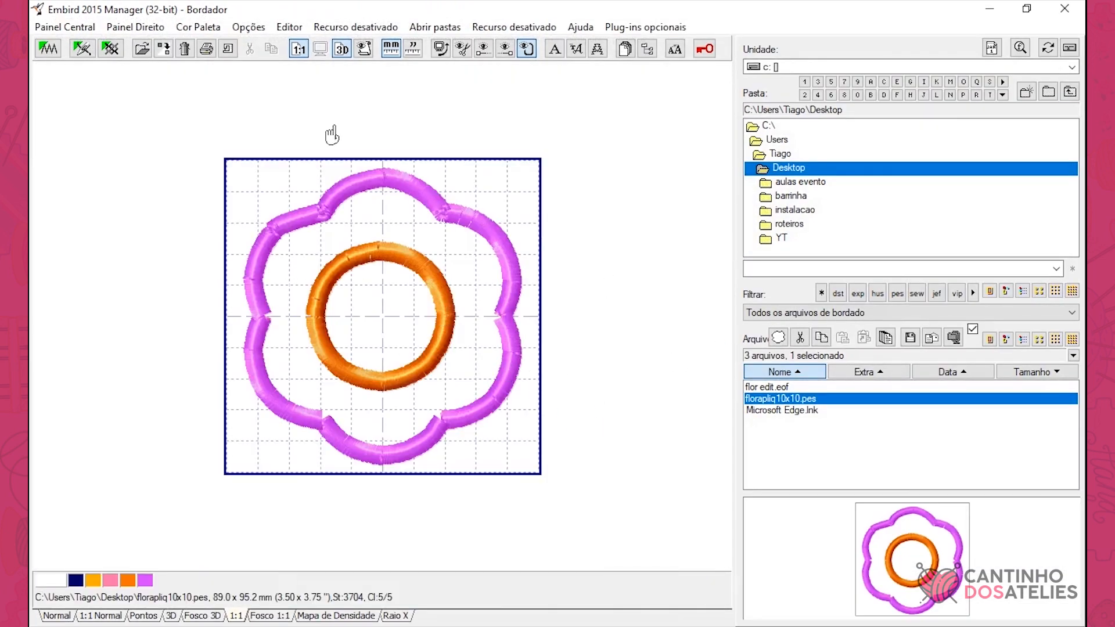
click(528, 50)
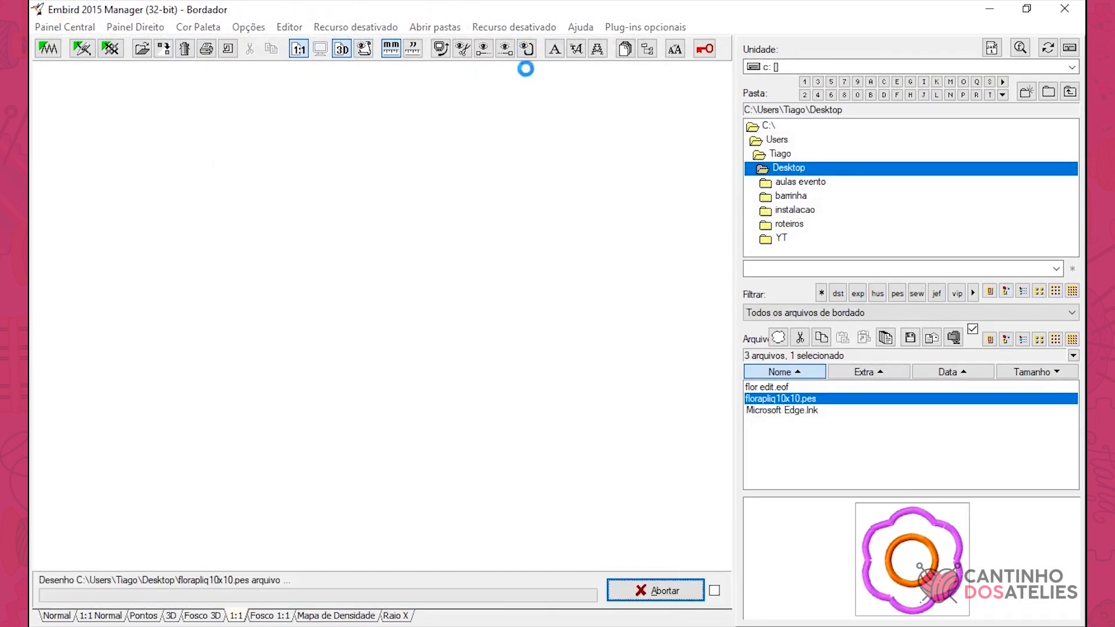